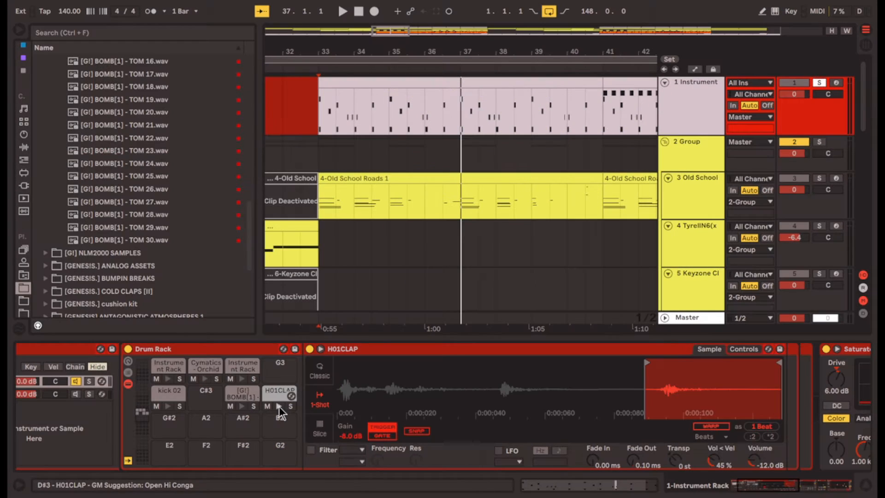
# Audition the open hi-hat pad and the F#3 layered Instrument Rack pad in the Drum Rack.
pyautogui.click(208, 380)
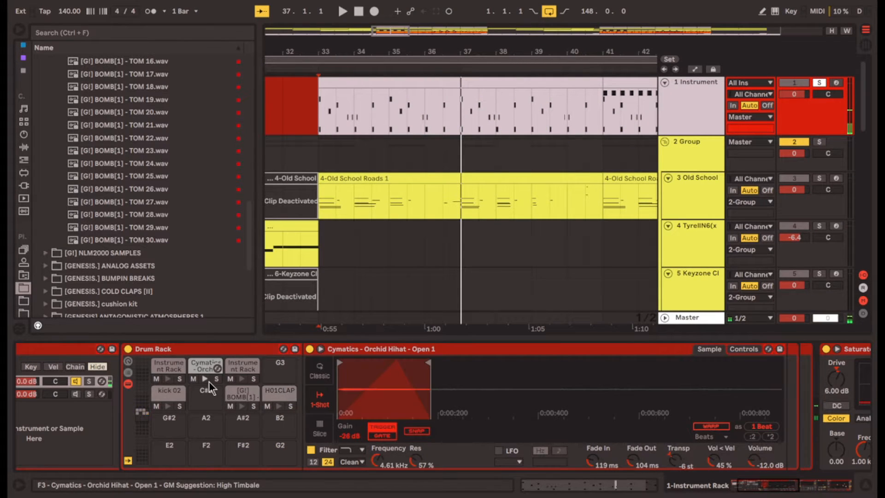
pyautogui.click(202, 381)
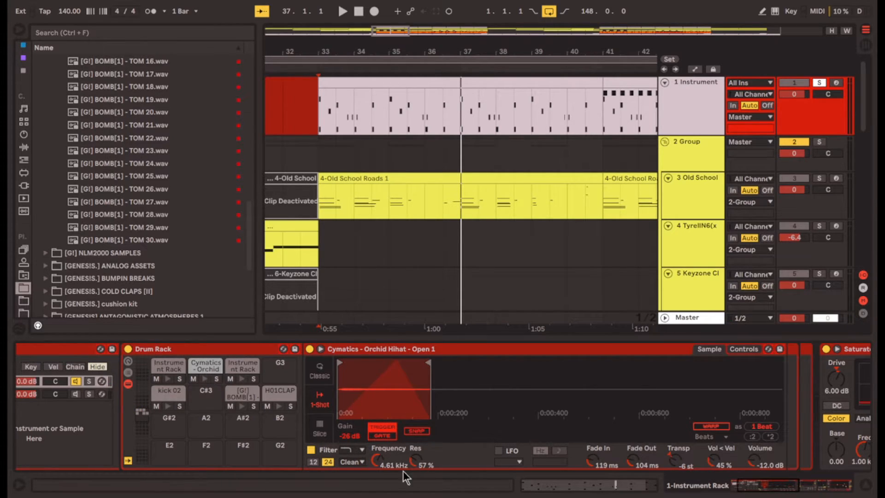
pyautogui.click(240, 378)
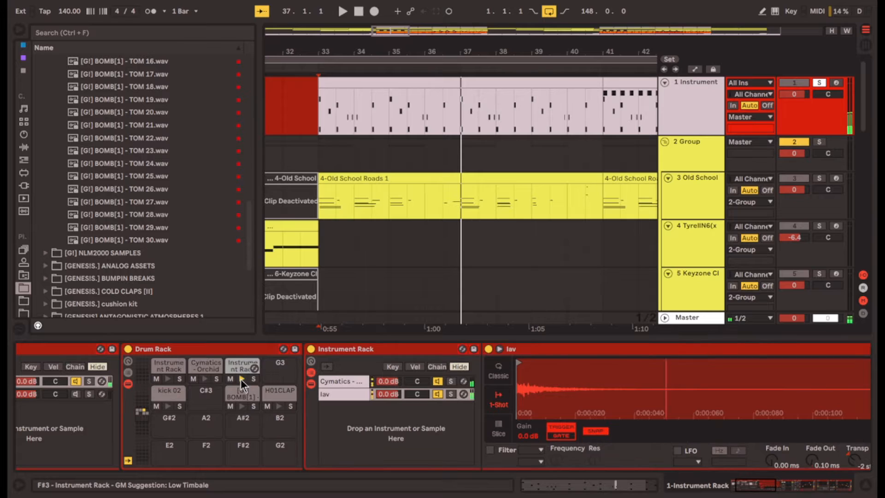
# Examine the Orchid Shaker and lav layers inside the F#3 Instrument Rack, including the lav Delay, and audition the combined pad again.
pyautogui.click(766, 489)
pyautogui.click(149, 379)
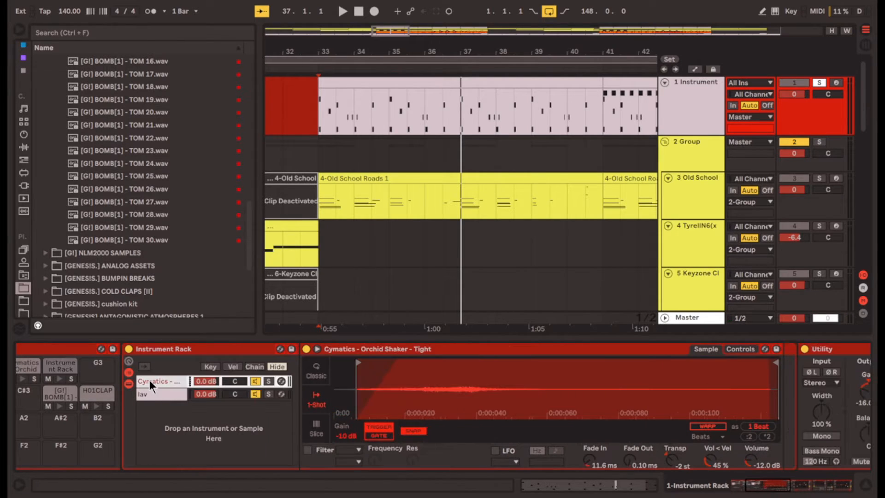
pyautogui.click(146, 392)
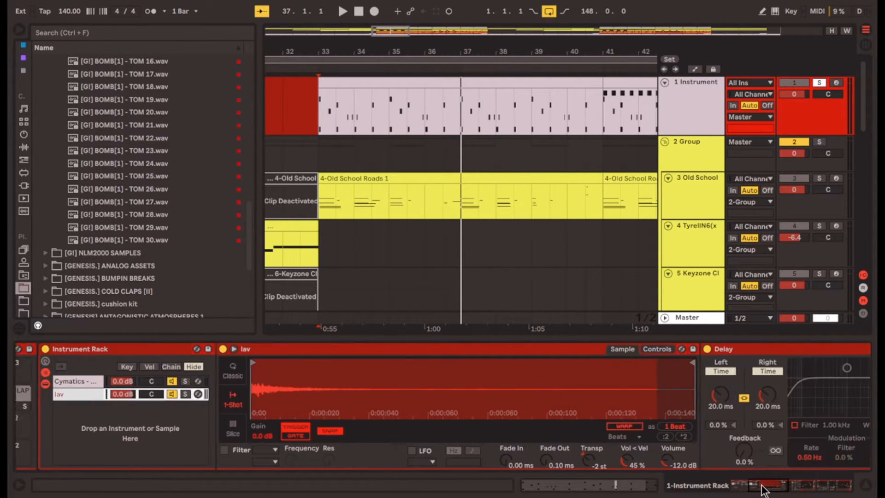
pyautogui.click(672, 352)
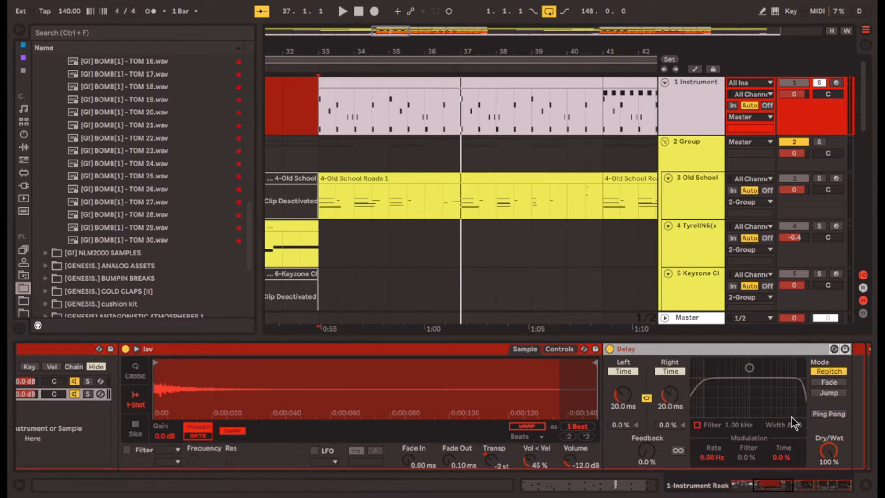
pyautogui.click(786, 488)
pyautogui.moveTo(790, 490)
pyautogui.mouseDown()
pyautogui.moveTo(802, 488)
pyautogui.moveTo(783, 488)
pyautogui.mouseUp()
pyautogui.scroll(3, 204, 407)
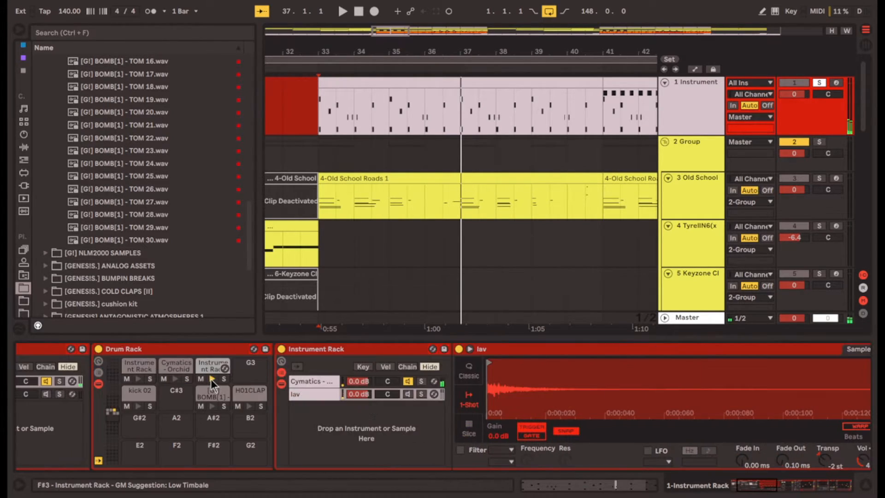
pyautogui.click(207, 378)
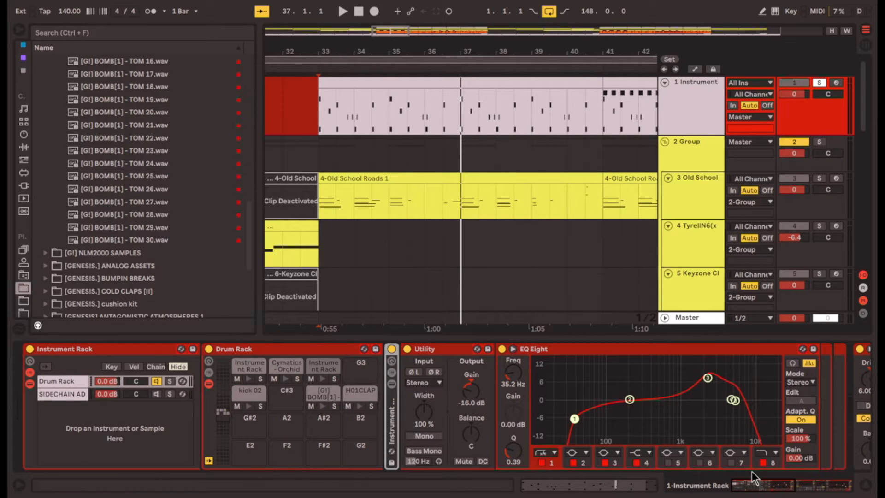
# Inspect the Saturator, Erosion and EQ Eight effects at the end of the drum track's device chain.
pyautogui.moveTo(760, 471); pyautogui.dragTo(815, 490)
pyautogui.click(401, 354)
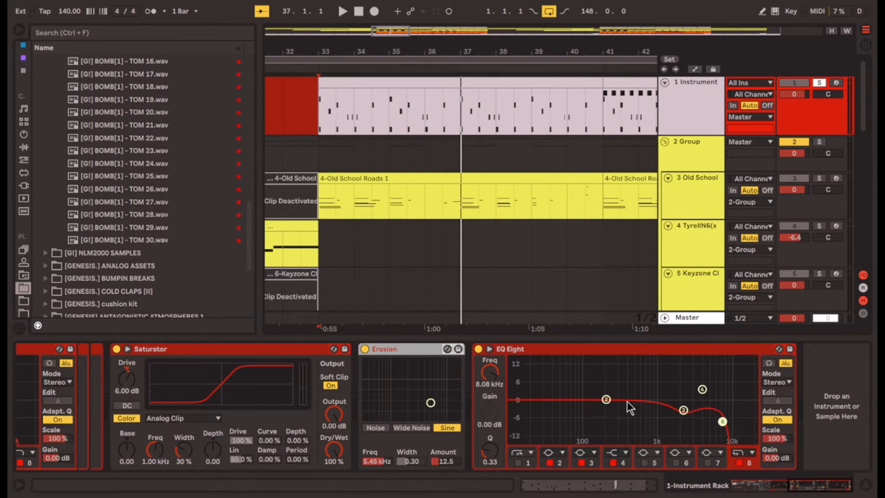
pyautogui.click(620, 346)
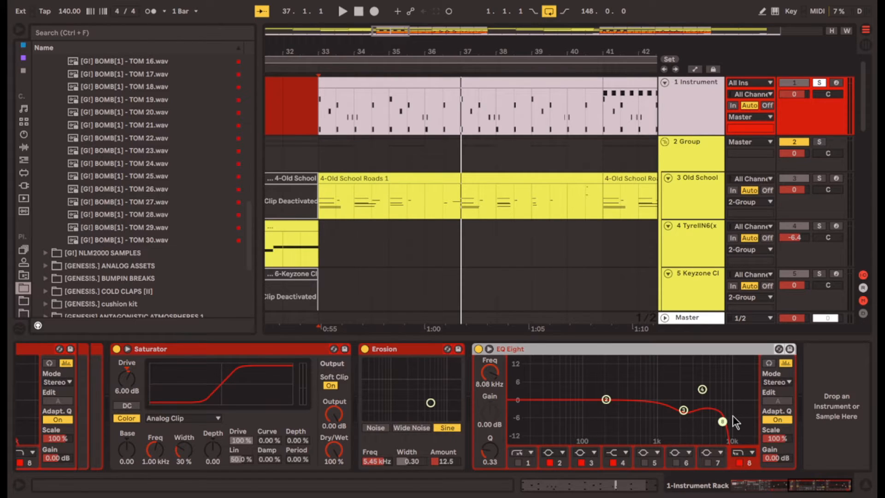
pyautogui.hscroll(-1, 733, 423)
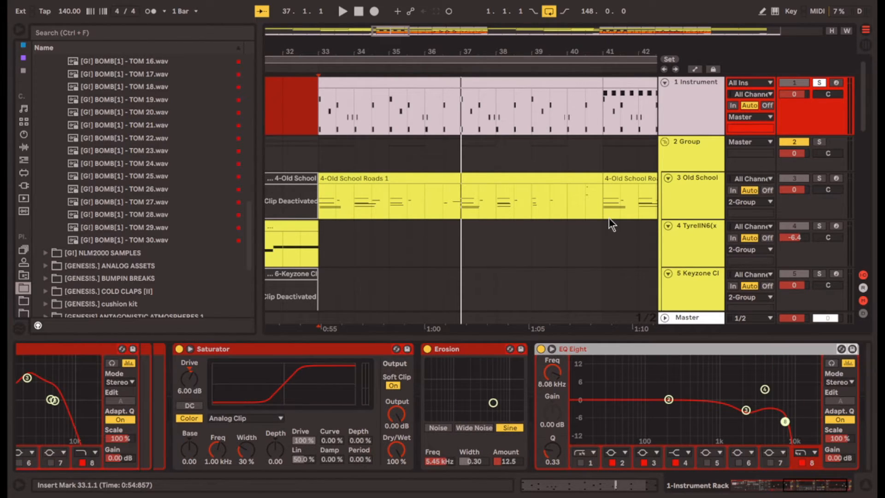
# Play the drum beat from bar 33 and audition the kick 02 and open hi-hat lanes in its MIDI clip.
pyautogui.press('space')
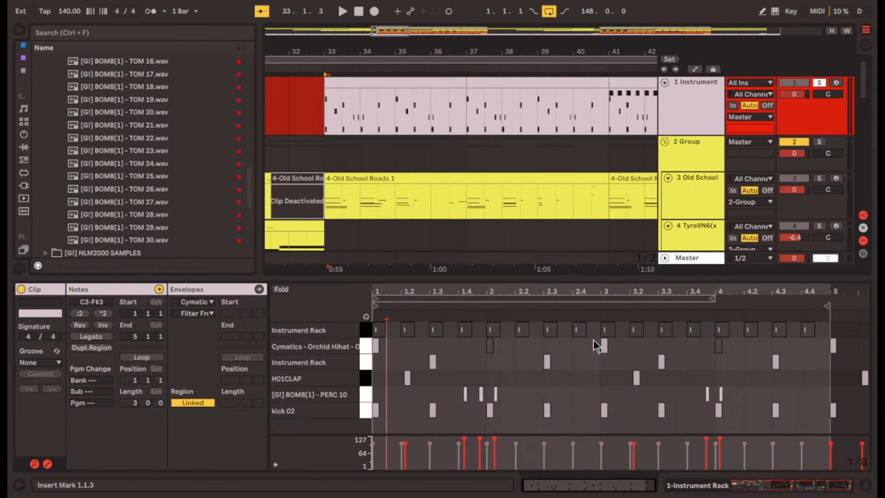
pyautogui.click(369, 408)
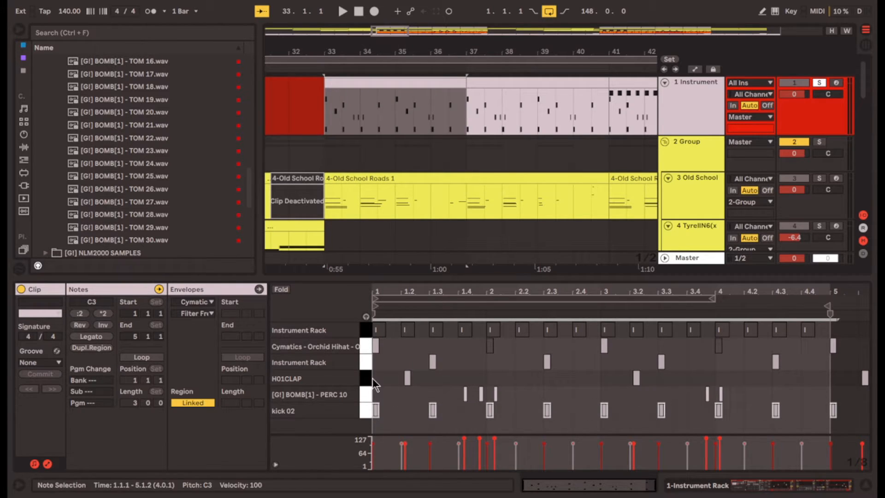
pyautogui.click(367, 341)
pyautogui.click(419, 375)
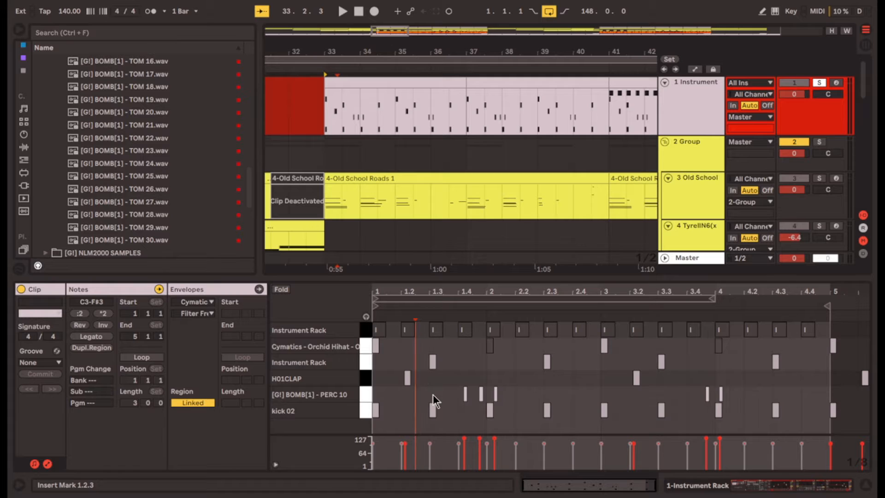
# Examine the H01CLAP note and the off-grid PERC 10 notes around beats 1.4 to 2.1 up close in the drum clip.
pyautogui.press('space')
pyautogui.scroll(5, 410, 388)
pyautogui.hscroll(5, 549, 394)
pyautogui.press('space')
pyautogui.hscroll(-3, 662, 392)
pyautogui.moveTo(477, 382); pyautogui.dragTo(408, 384)
pyautogui.hscroll(2, 474, 386)
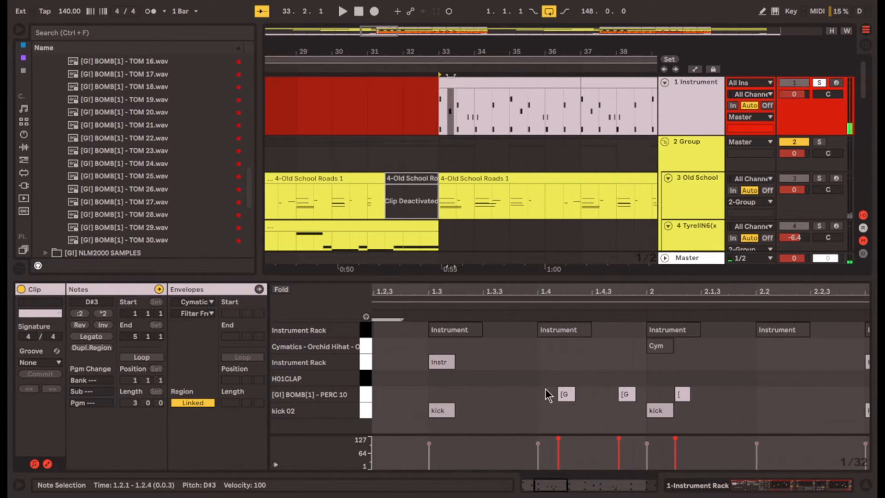
pyautogui.moveTo(515, 386); pyautogui.dragTo(724, 387)
pyautogui.scroll(5, 593, 395)
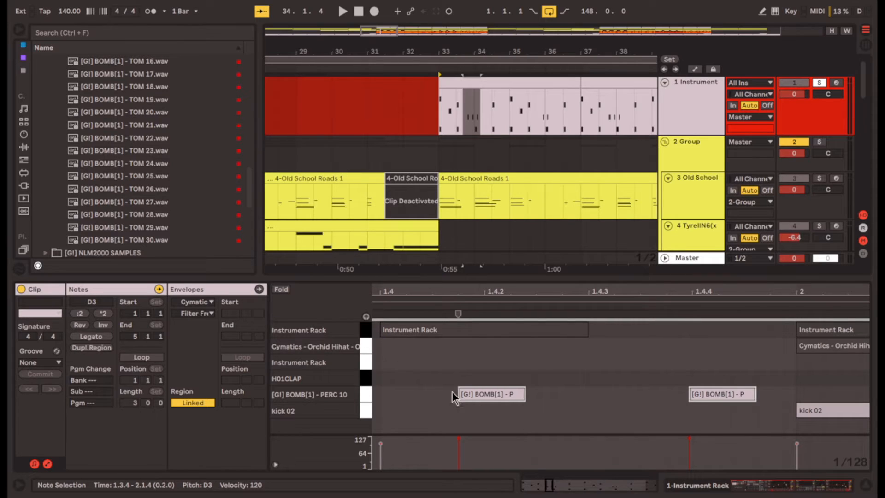
pyautogui.scroll(-10, 455, 394)
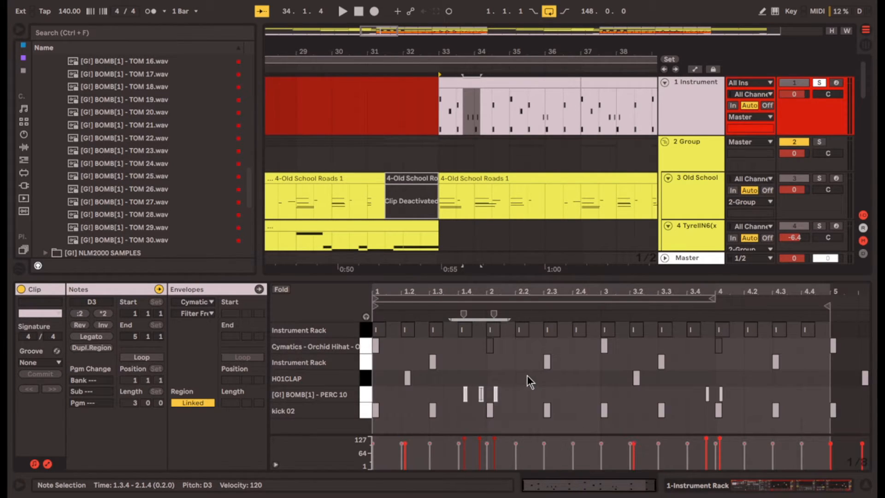
# Play the drum pattern and view the notes of the drum clip starting at bar 41.
pyautogui.click(591, 386)
pyautogui.press('space')
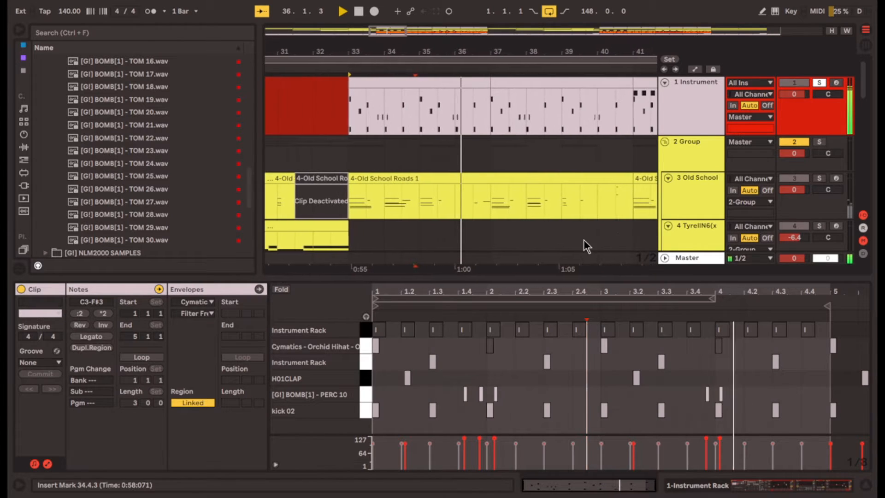
pyautogui.click(590, 118)
pyautogui.click(591, 117)
pyautogui.click(526, 366)
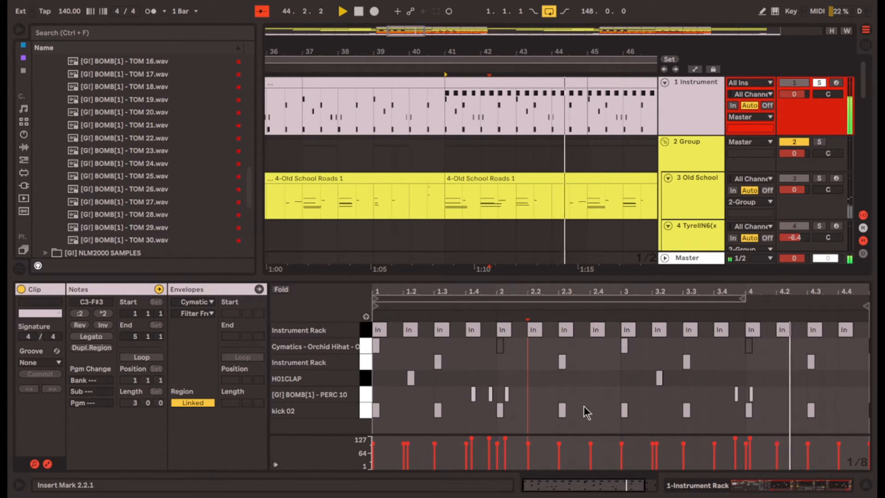
# Select bars 1 to 65 of the drum track in the full arrangement and duplicate the selection.
pyautogui.scroll(-5, 540, 110)
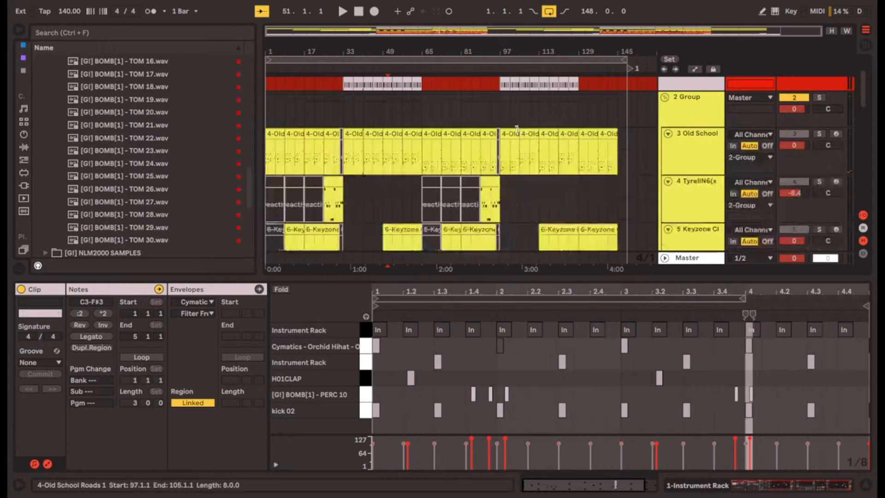
pyautogui.scroll(2, 551, 128)
pyautogui.moveTo(430, 109); pyautogui.dragTo(140, 123)
pyautogui.click(439, 118)
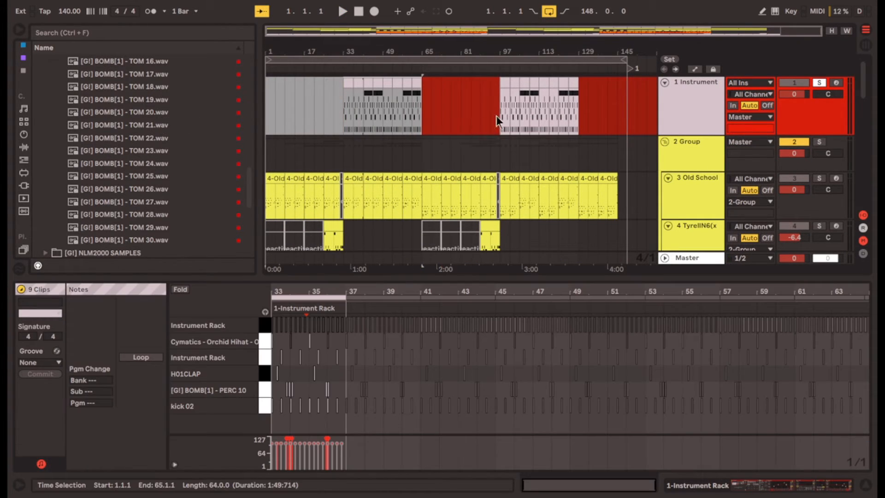
pyautogui.hotkey('ctrl', 'd')
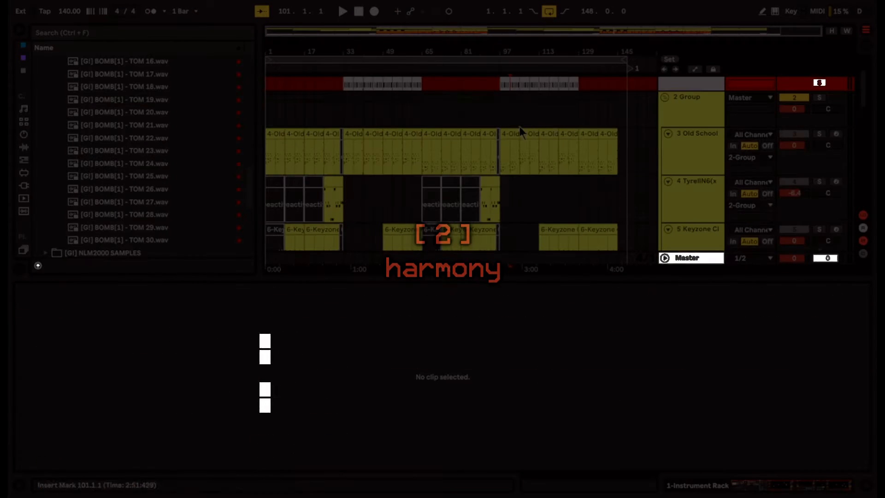
# Hide the detail view and solo the Old School track in place of the drum track.
pyautogui.scroll(1, 519, 126)
pyautogui.click(703, 159)
pyautogui.click(866, 485)
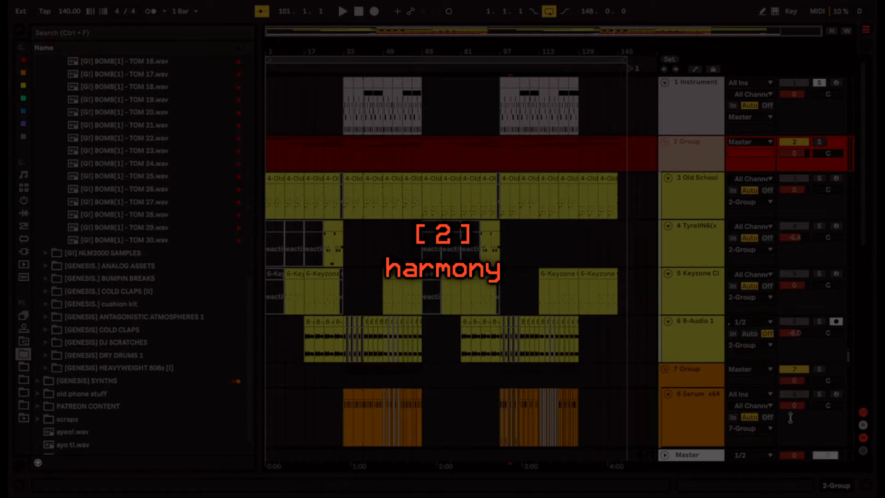
pyautogui.click(704, 215)
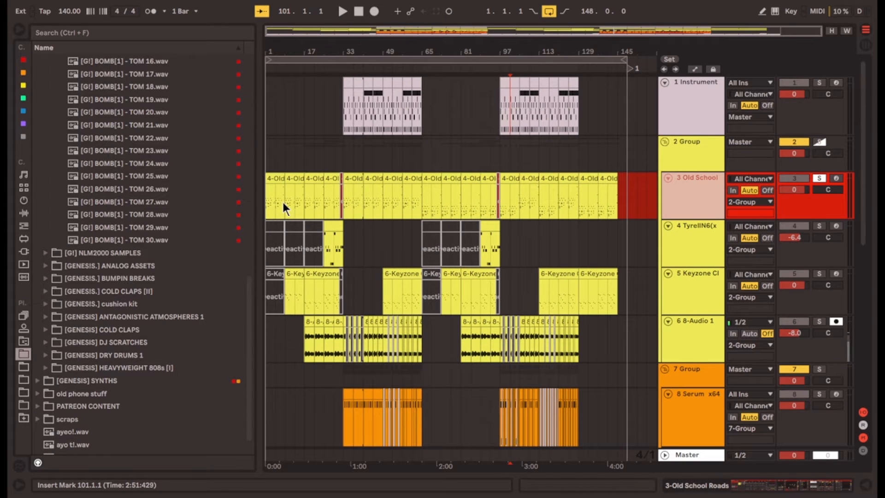
# Select the first Old School Roads clip, spanning bars 1 to 9, and play it from the start.
pyautogui.scroll(3, 282, 200)
pyautogui.click(274, 178)
pyautogui.scroll(2, 274, 178)
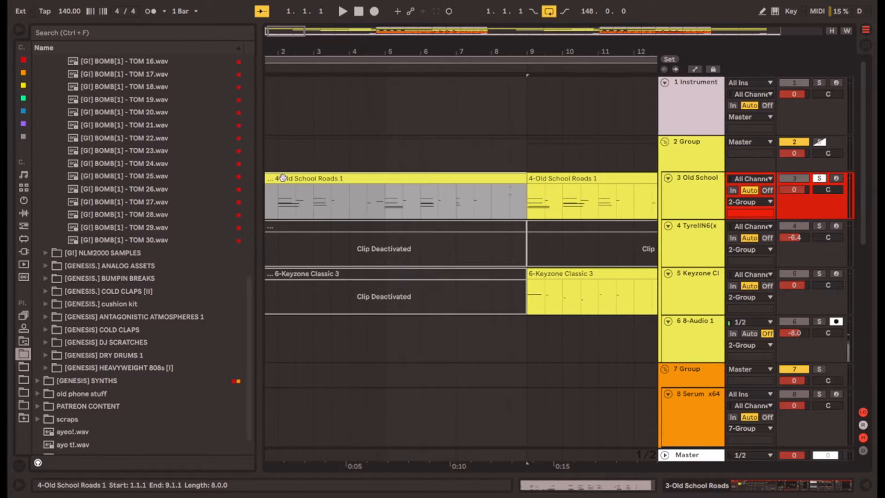
pyautogui.hscroll(-1, 273, 178)
pyautogui.press('space')
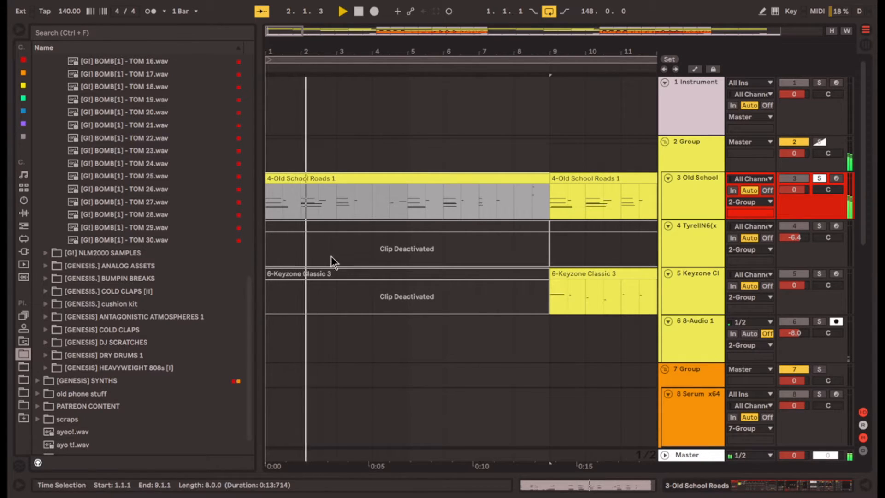
# Open the MIDI notes of the first Old School Roads clip and examine its chords and melody up to bar 8.
pyautogui.click(701, 208)
pyautogui.click(636, 488)
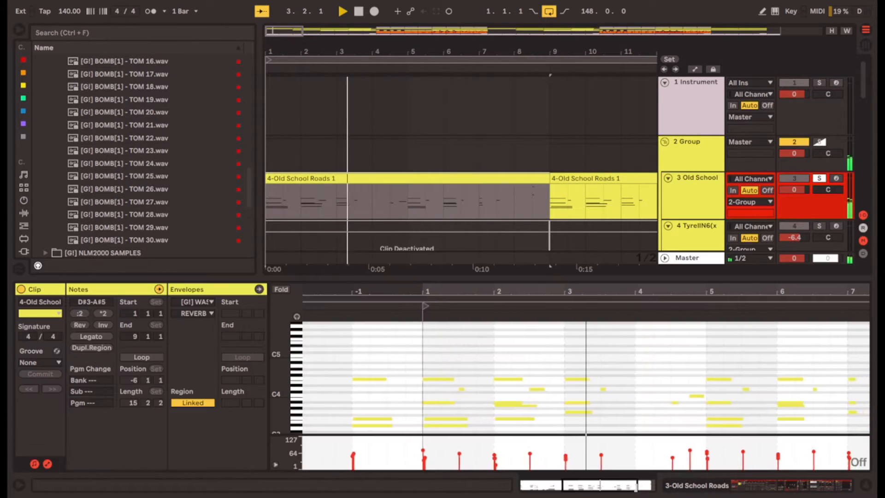
pyautogui.click(639, 423)
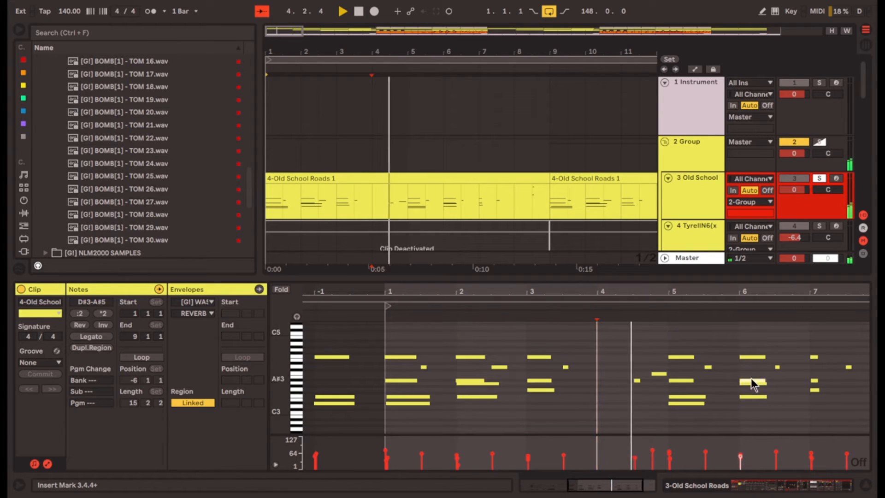
pyautogui.press('space')
pyautogui.scroll(4, 673, 394)
pyautogui.hscroll(1, 668, 391)
pyautogui.hscroll(6, 665, 390)
pyautogui.hscroll(6, 671, 389)
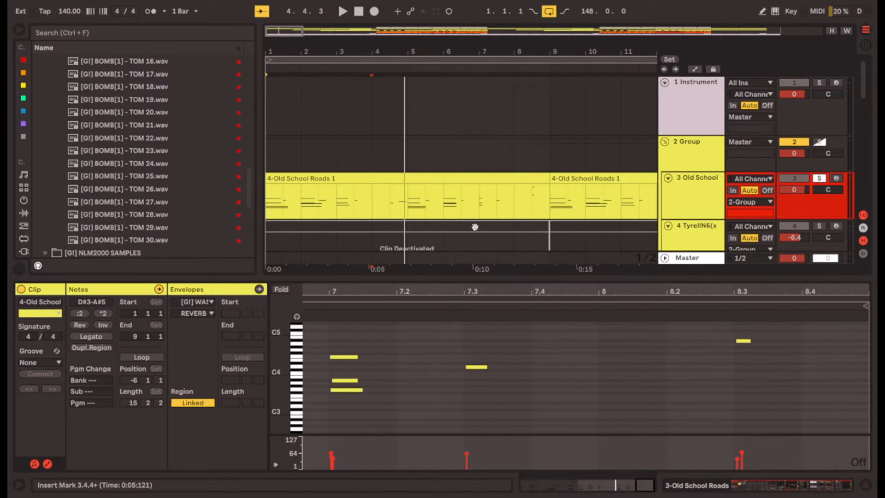
# Play the Old School track from the start of the arrangement and inspect its Old School Roads instrument rack.
pyautogui.scroll(-4, 473, 200)
pyautogui.press('Home')
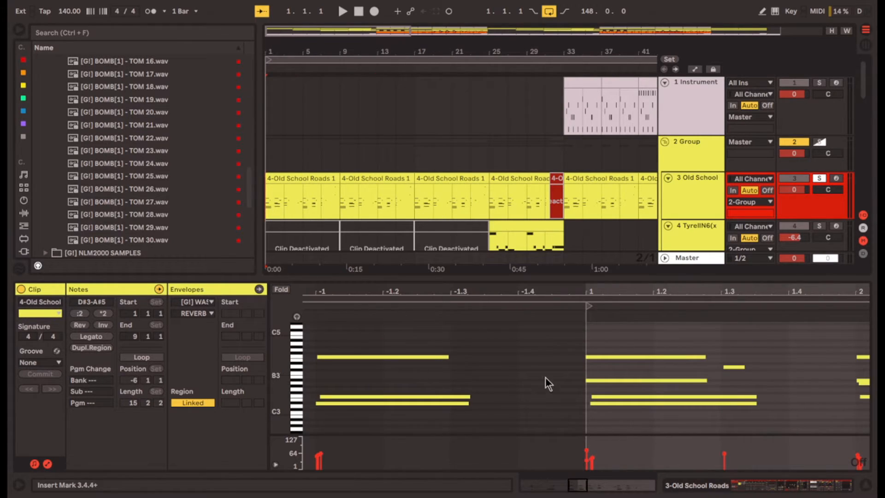
pyautogui.press('space')
pyautogui.click(785, 489)
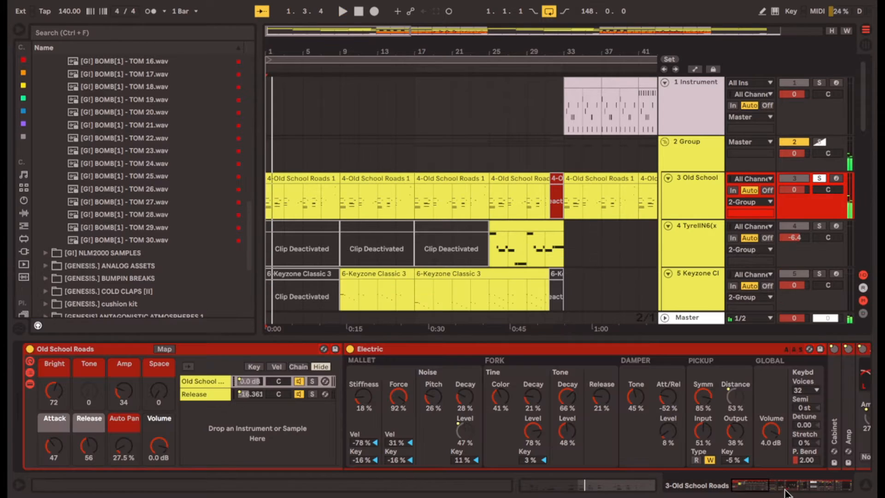
pyautogui.click(240, 349)
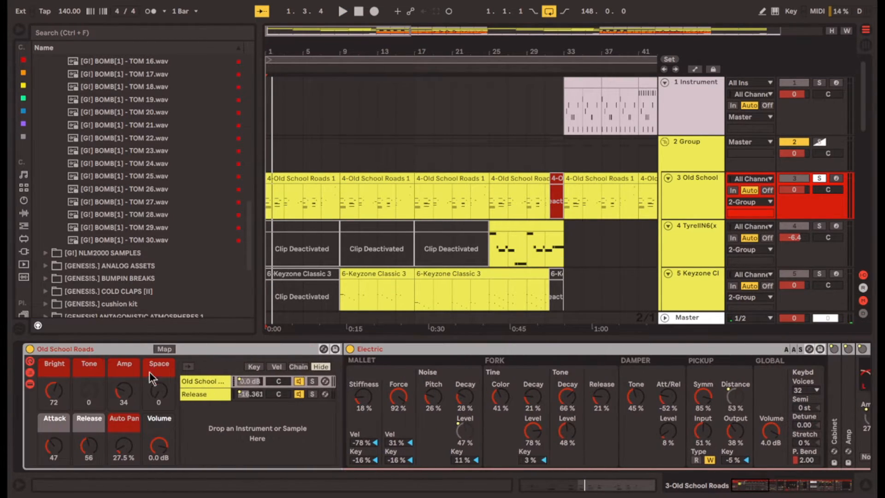
# Collapse the Old School Roads rack and play the chords while examining the EQ Eight that shapes them.
pyautogui.doubleClick(206, 350)
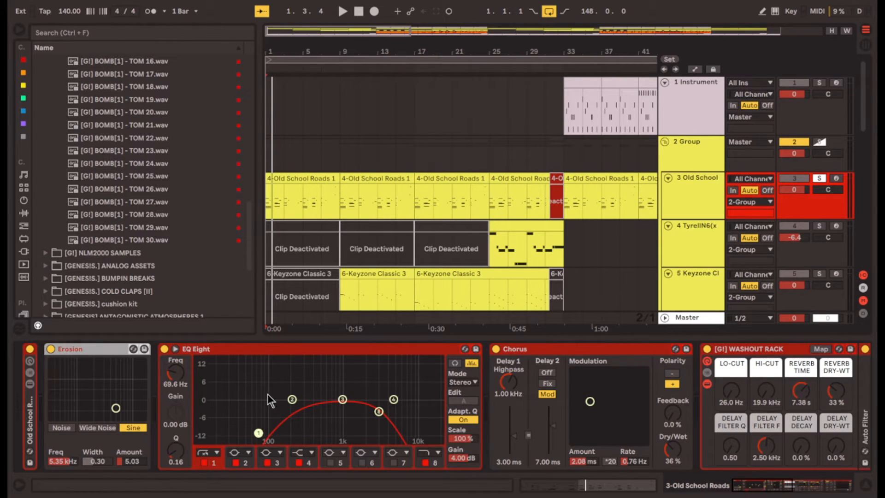
pyautogui.press('space')
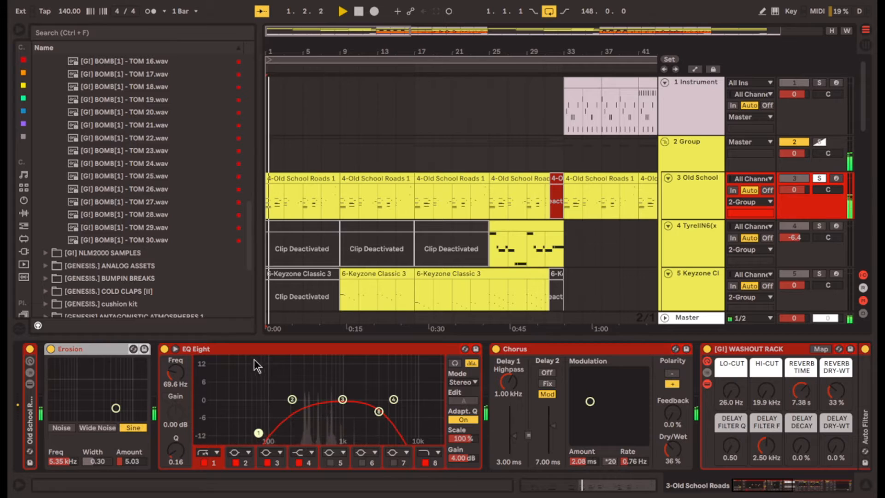
pyautogui.click(293, 350)
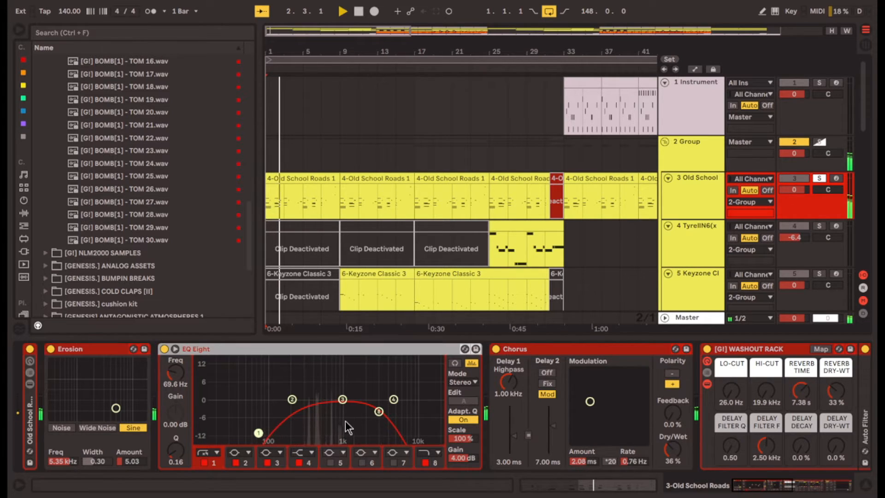
# Examine the EQ Eight's low-cut band 1, high-cut band 8 and output gain while briefly playing the chords.
pyautogui.click(315, 387)
pyautogui.click(400, 465)
pyautogui.click(181, 464)
pyautogui.click(398, 464)
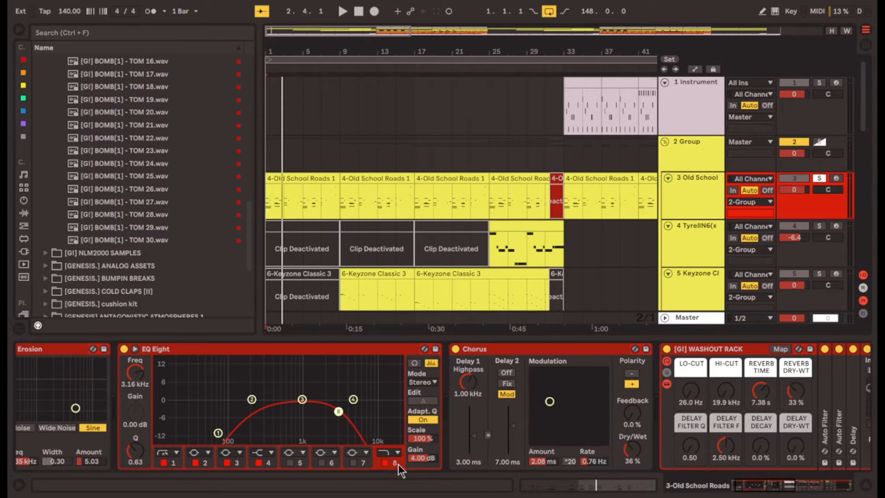
pyautogui.click(325, 349)
pyautogui.press('space')
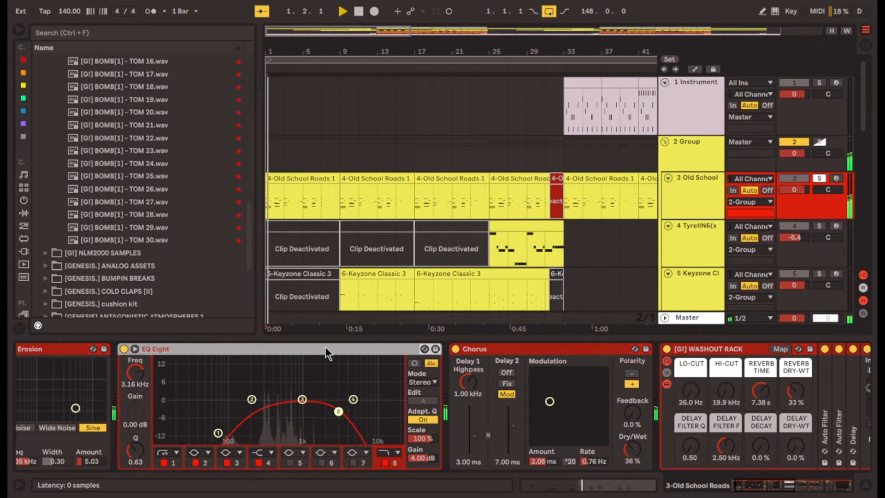
pyautogui.click(428, 461)
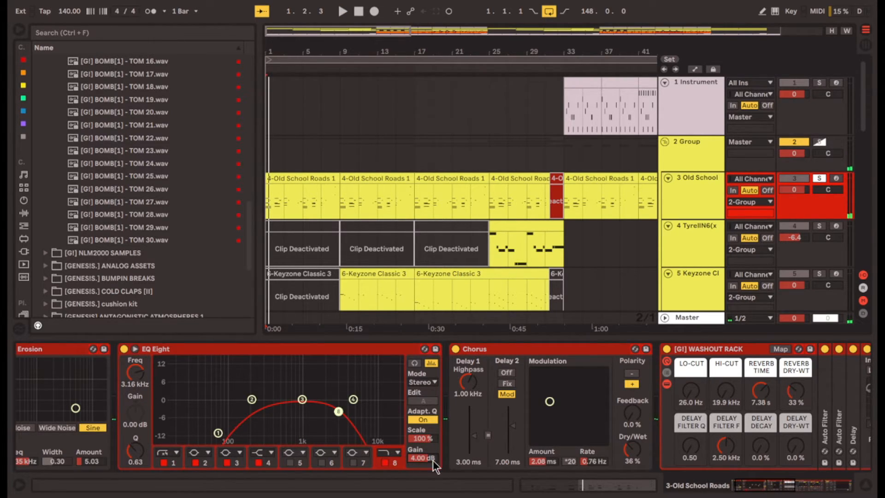
# Select the Chorus after the EQ Eight and play the chords from the start to hear it.
pyautogui.hscroll(5, 433, 459)
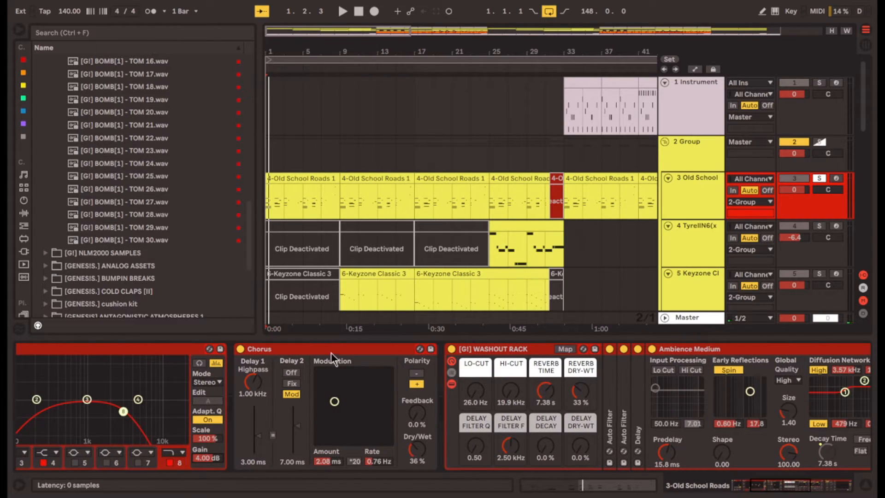
pyautogui.click(330, 350)
pyautogui.hscroll(4, 444, 410)
pyautogui.press('space')
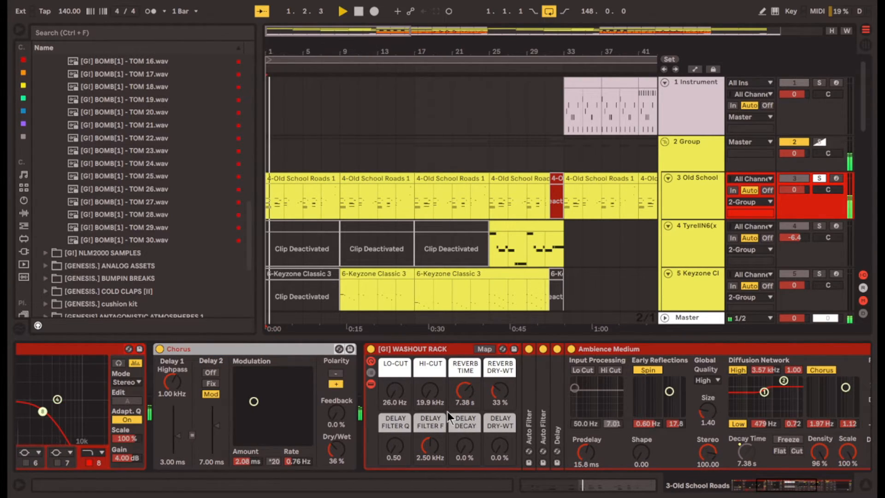
# Play the chords while examining the Washout Rack's reverb settings and the sidechained Compressor that ends the device chain.
pyautogui.hscroll(3, 447, 411)
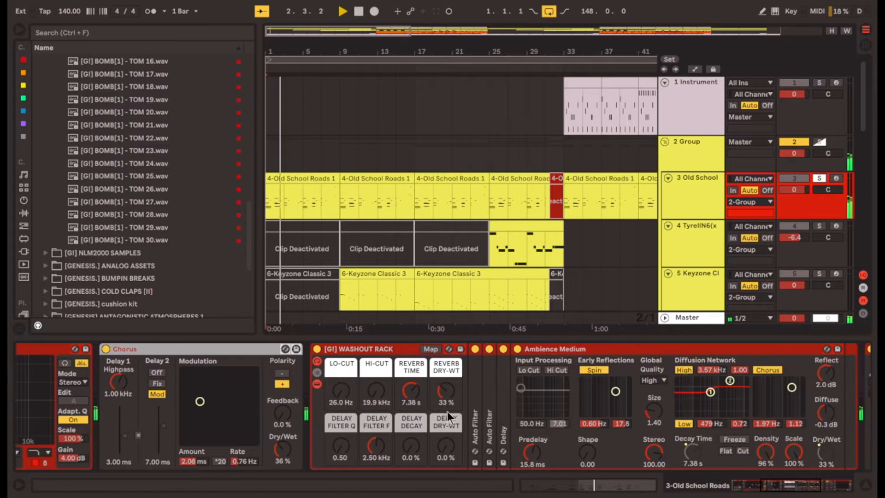
pyautogui.hscroll(1, 364, 390)
pyautogui.hscroll(2, 357, 369)
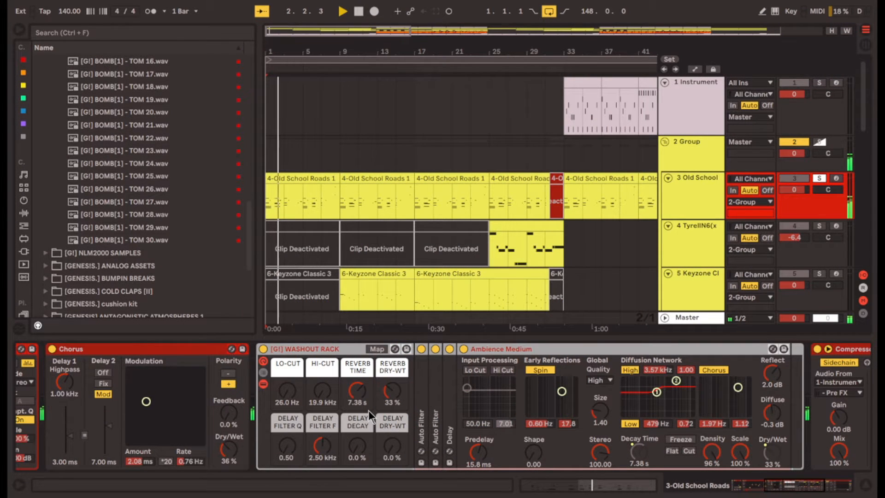
pyautogui.hscroll(2, 385, 402)
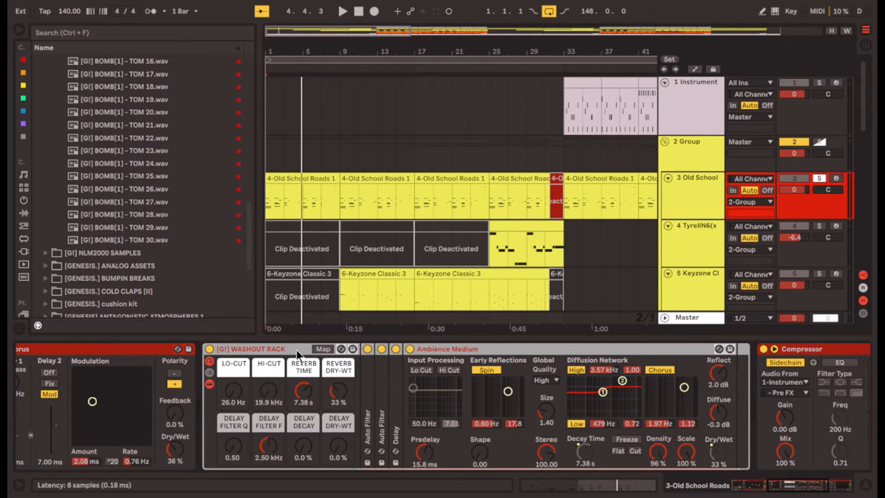
pyautogui.click(341, 388)
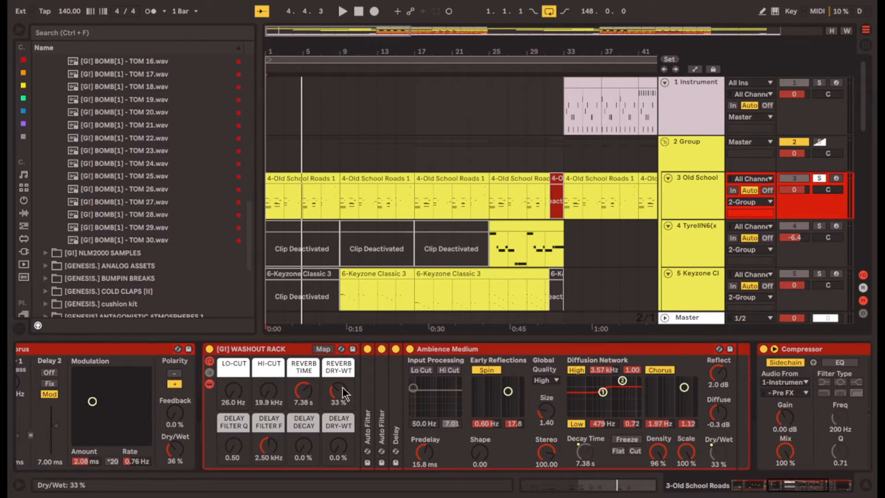
pyautogui.press('space')
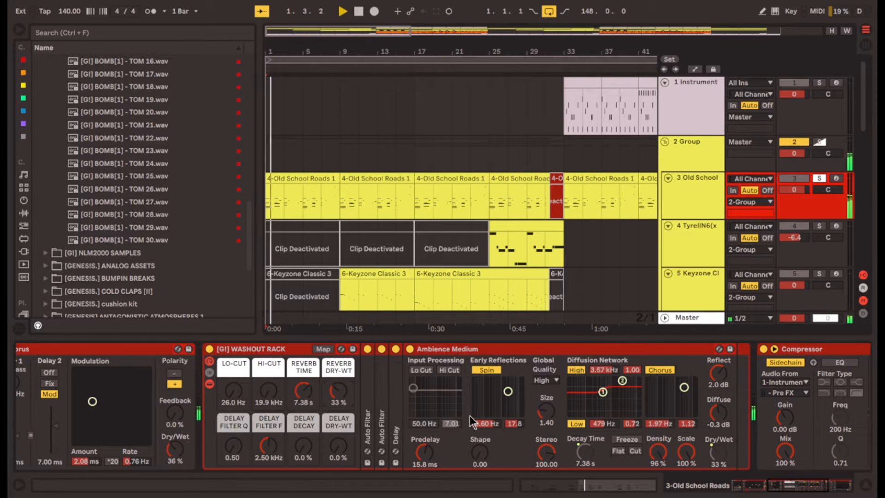
pyautogui.hscroll(3, 507, 419)
pyautogui.hscroll(5, 515, 421)
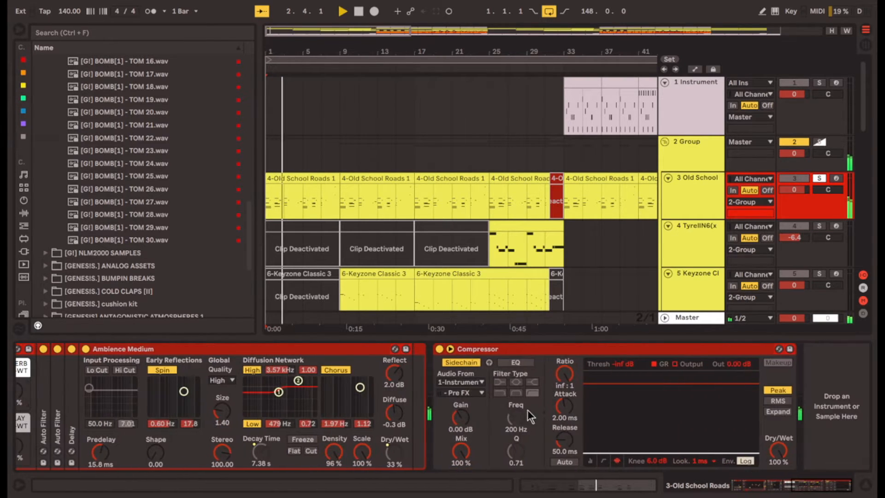
# Solo the Keyzone Classic track together with the Old School track and play both from bar 9.
pyautogui.scroll(-3, 476, 201)
pyautogui.scroll(3, 484, 208)
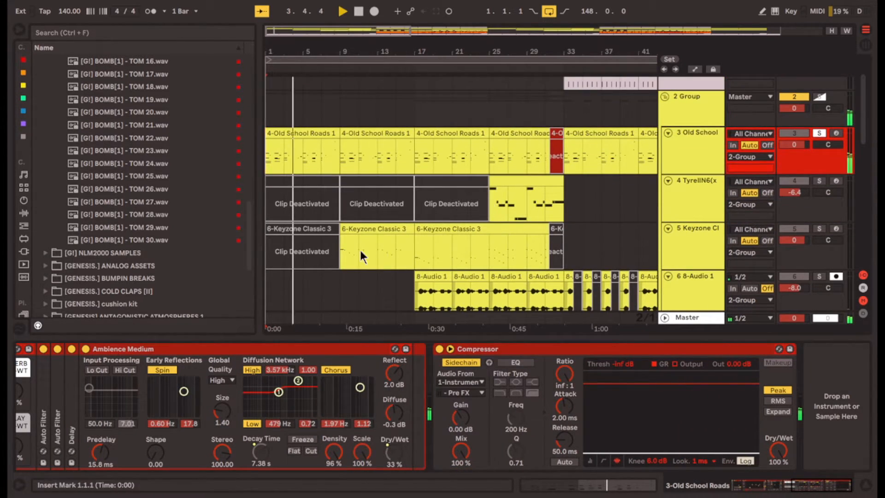
pyautogui.click(345, 263)
pyautogui.scroll(-4, 354, 251)
pyautogui.scroll(3, 469, 231)
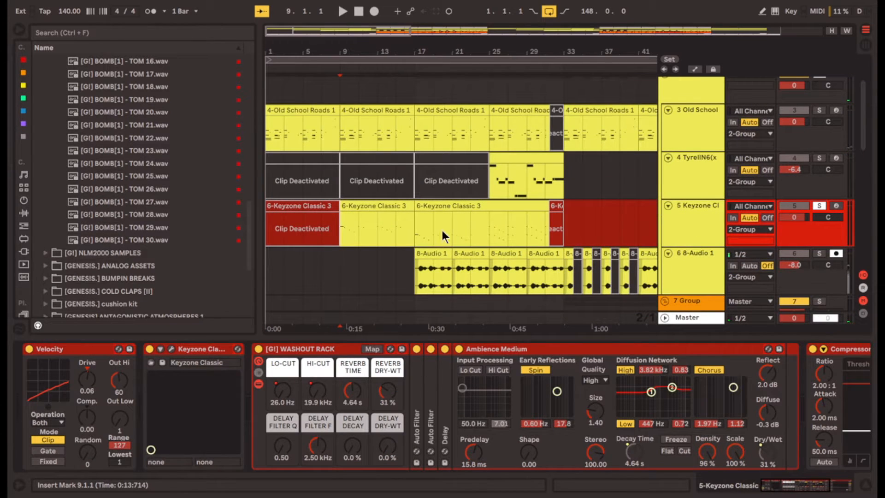
pyautogui.click(699, 129)
pyautogui.click(819, 111)
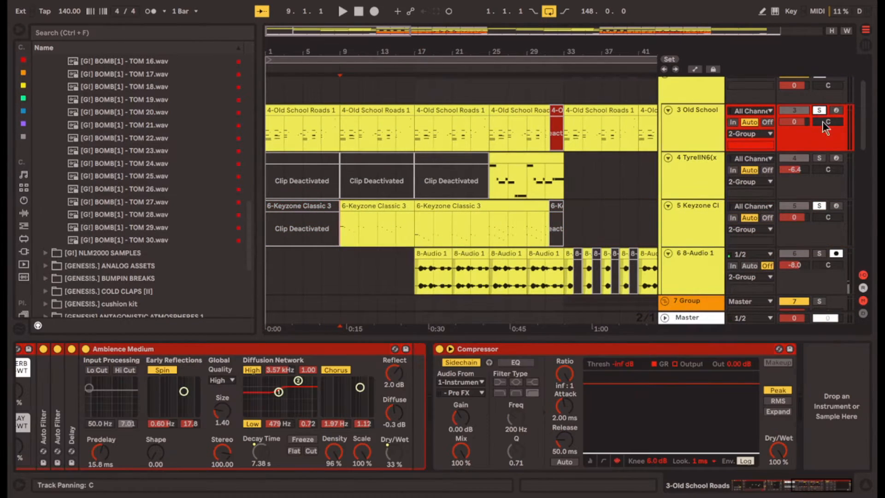
pyautogui.click(686, 221)
pyautogui.press('space')
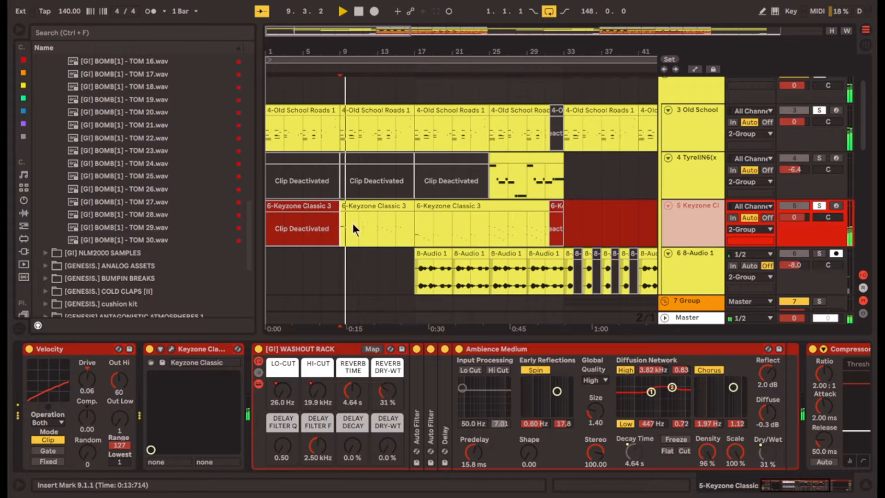
# Open the MIDI notes of the Keyzone Classic clip starting at bar 9 and examine its melody through bar 8 of the clip.
pyautogui.doubleClick(352, 222)
pyautogui.click(433, 394)
pyautogui.scroll(3, 449, 383)
pyautogui.press('space')
pyautogui.moveTo(454, 374); pyautogui.dragTo(523, 337)
pyautogui.click(535, 383)
pyautogui.scroll(-5, 535, 385)
pyautogui.hscroll(5, 589, 369)
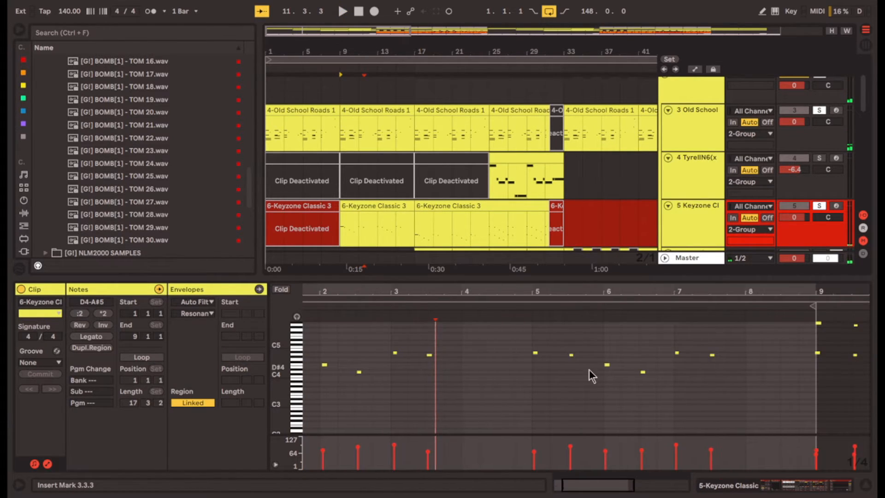
pyautogui.hscroll(-3, 730, 392)
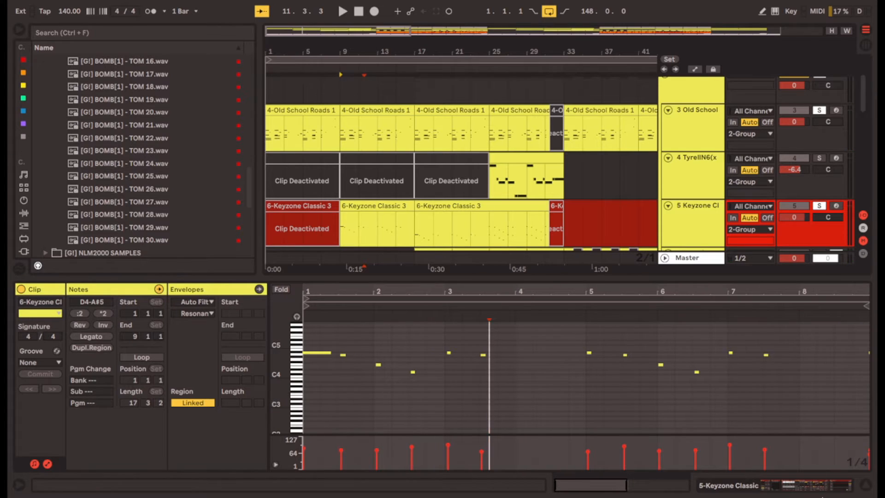
# Return to the Keyzone track's devices, open the Keyzone Classic instrument window to inspect its program, and close it.
pyautogui.hotkey('shift', 'Tab')
pyautogui.press('space')
pyautogui.click(215, 348)
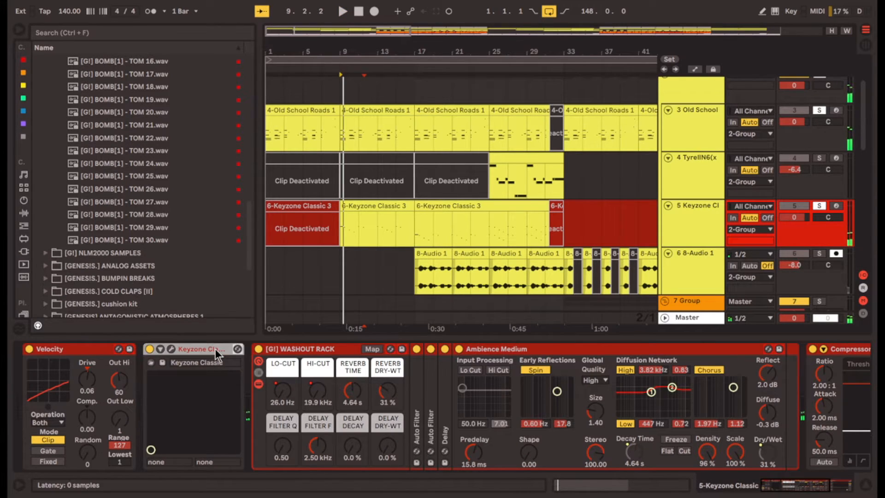
pyautogui.click(171, 350)
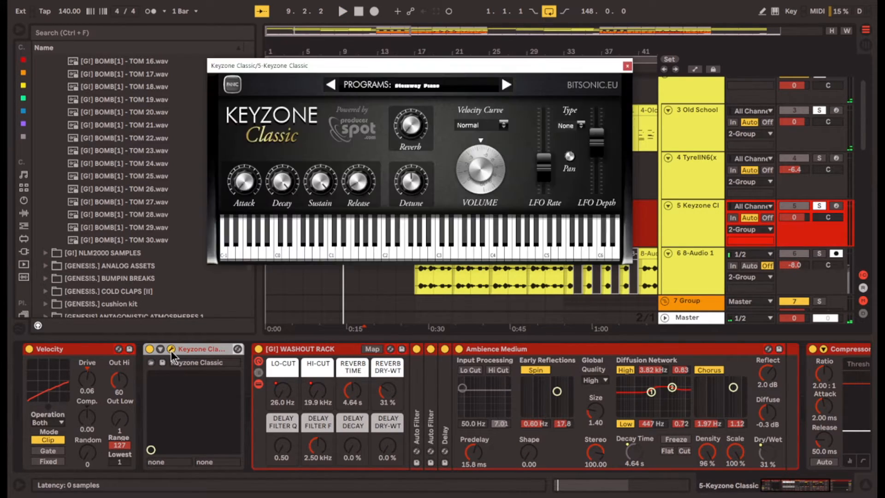
pyautogui.moveTo(527, 74); pyautogui.dragTo(546, 155)
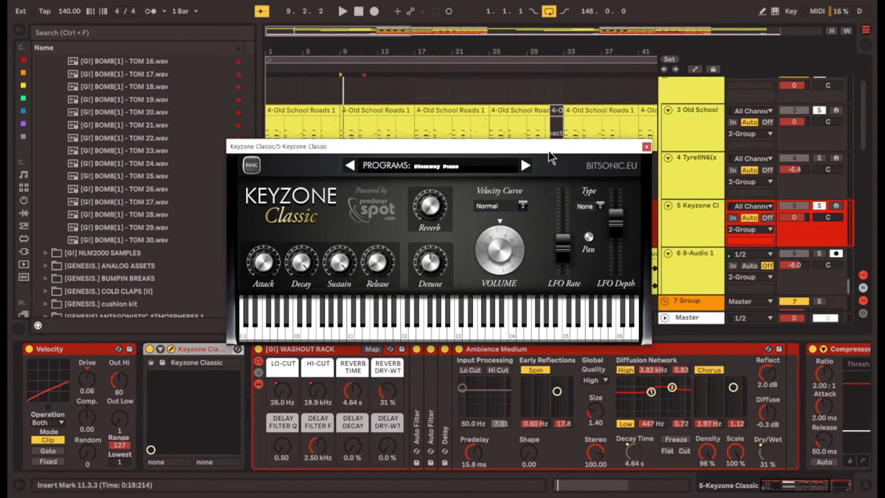
pyautogui.click(646, 147)
# Play the Keyzone melody while examining its Velocity device, and recheck the Keyzone Classic instrument window.
pyautogui.click(87, 349)
pyautogui.press('space')
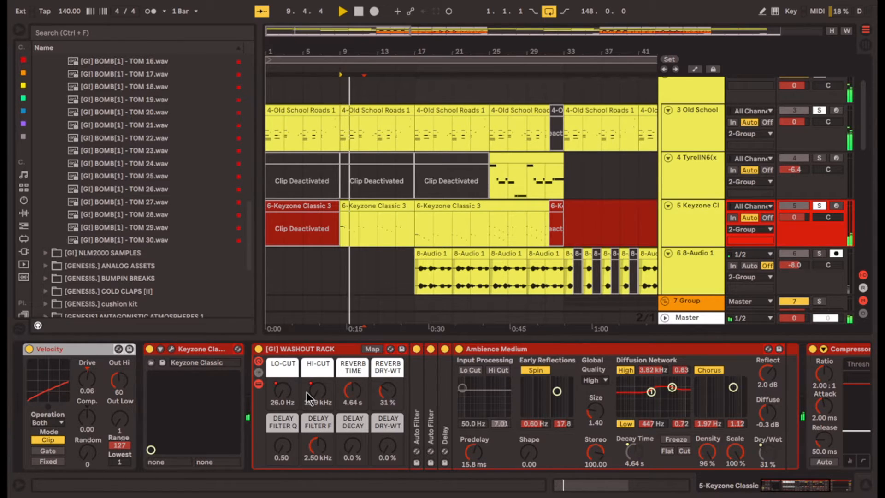
pyautogui.press('space')
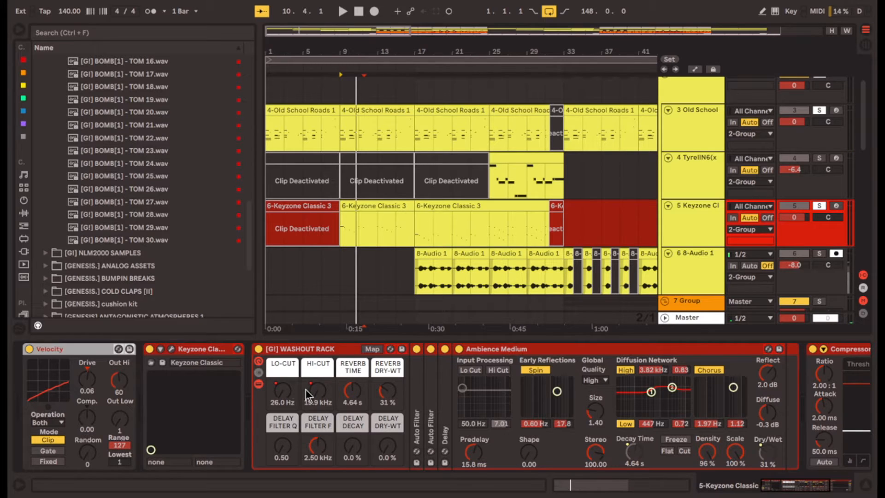
pyautogui.click(191, 349)
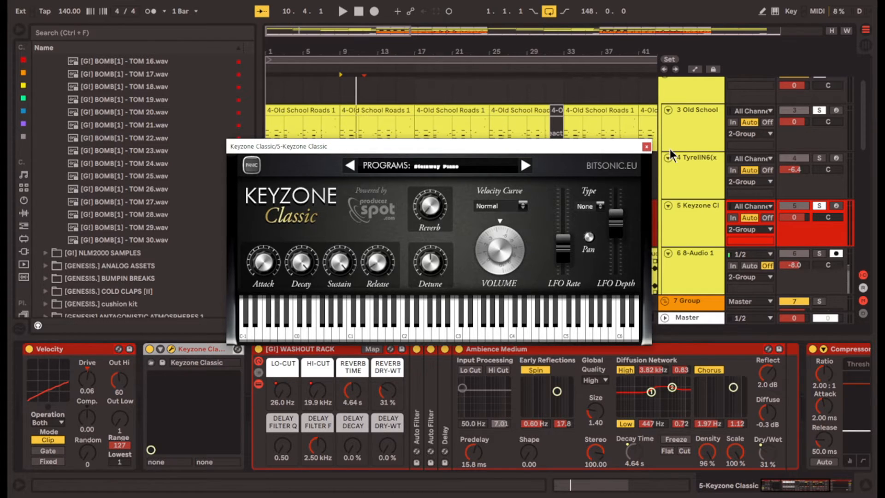
pyautogui.click(646, 146)
pyautogui.click(63, 347)
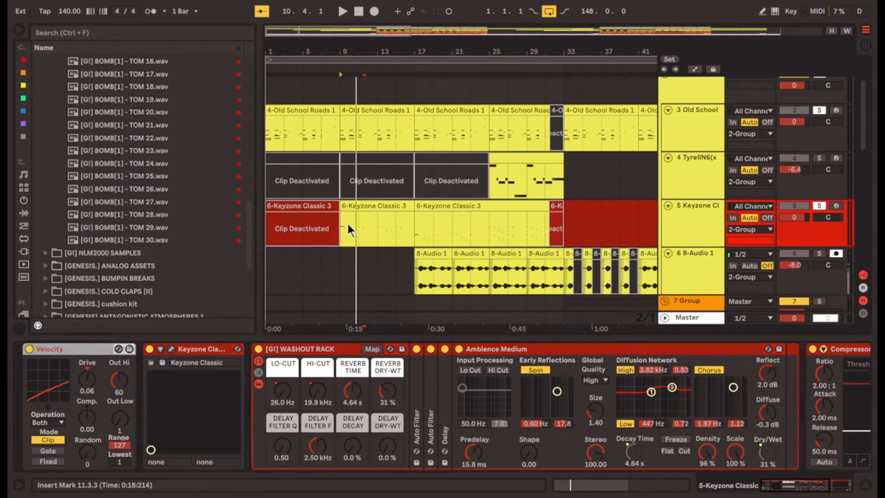
# Play the Keyzone melody from bar 9, set the start position to bar 17 and inspect the track's Washout Rack.
pyautogui.press('space')
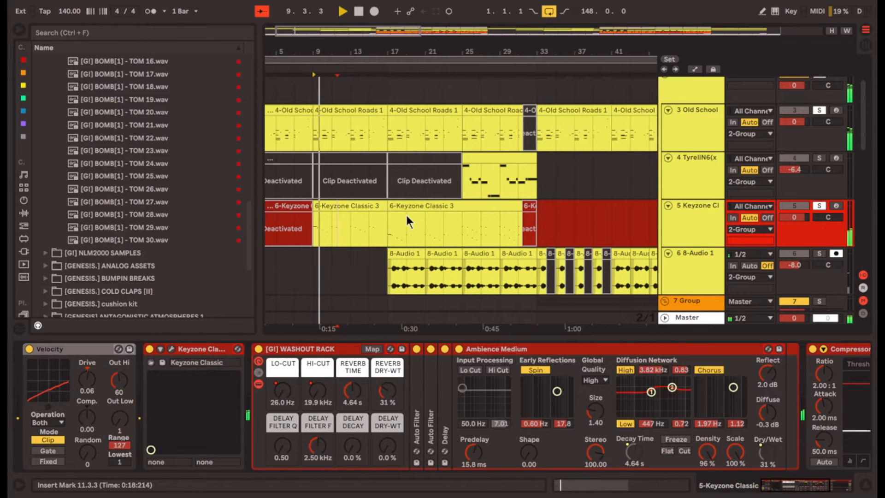
pyautogui.click(394, 212)
pyautogui.press('space')
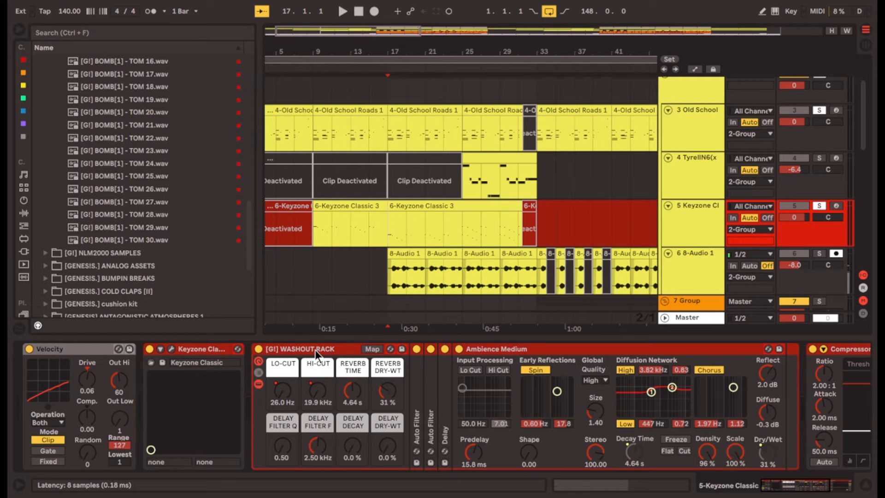
pyautogui.click(314, 350)
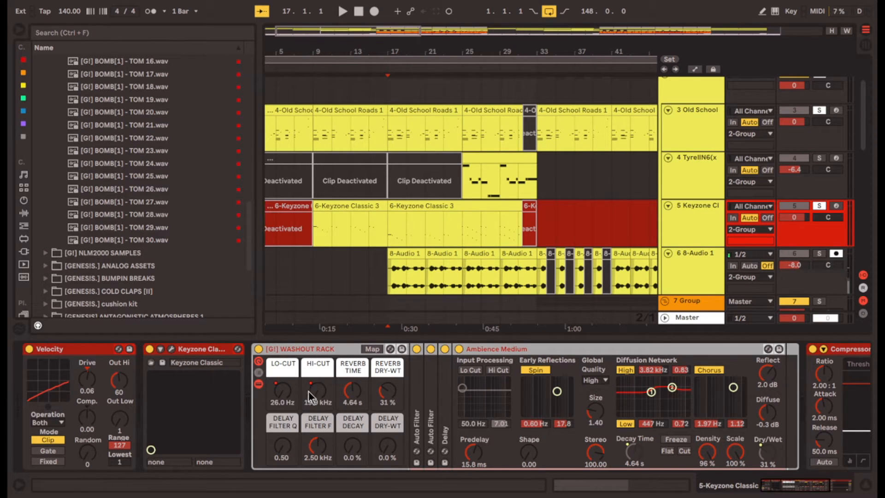
pyautogui.hscroll(3, 461, 204)
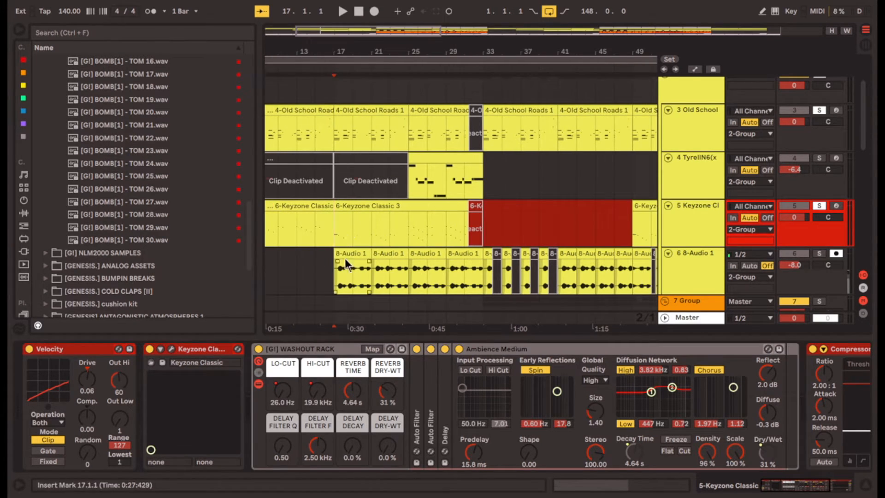
# Show the arrangement's automation and select the Keyzone track's HI-CUT and LO-CUT curves over bars 1 to 9.
pyautogui.press('a')
pyautogui.press('w')
pyautogui.scroll(-2, 370, 222)
pyautogui.scroll(5, 276, 220)
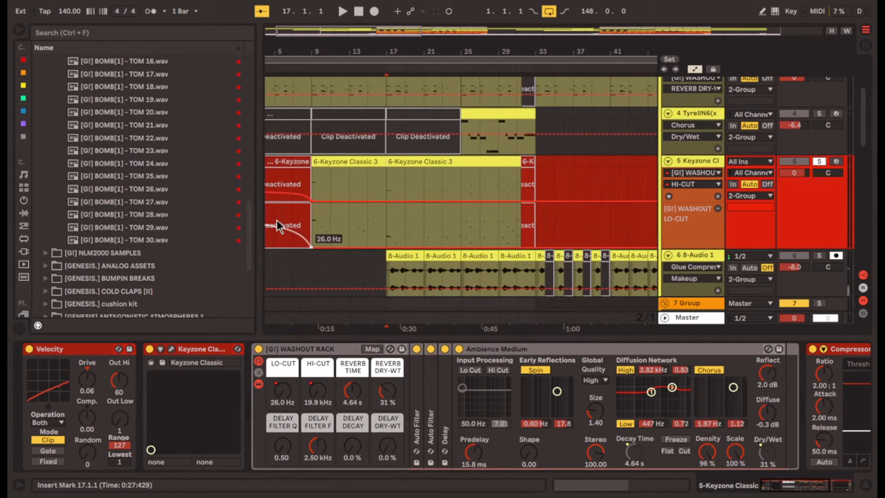
pyautogui.moveTo(338, 222); pyautogui.dragTo(245, 173)
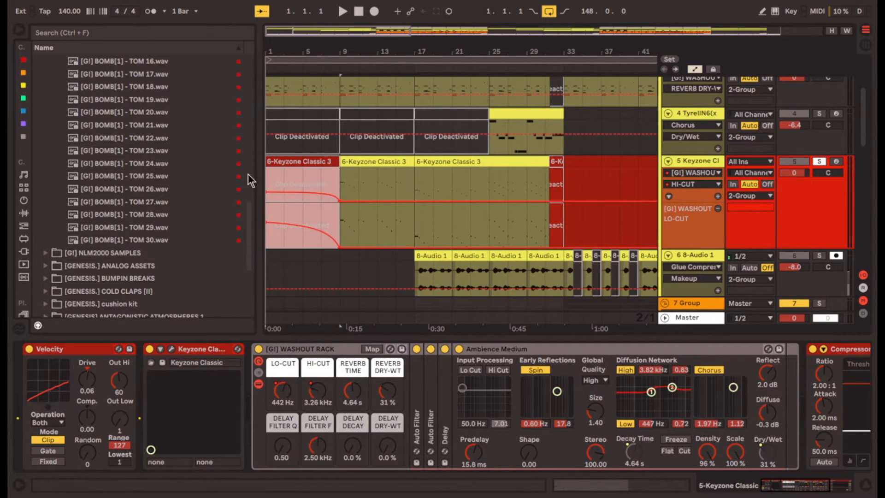
# Play the automated intro section from bar 1 and turn off the solo on the Old School and Keyzone tracks.
pyautogui.press('w')
pyautogui.scroll(1, 318, 233)
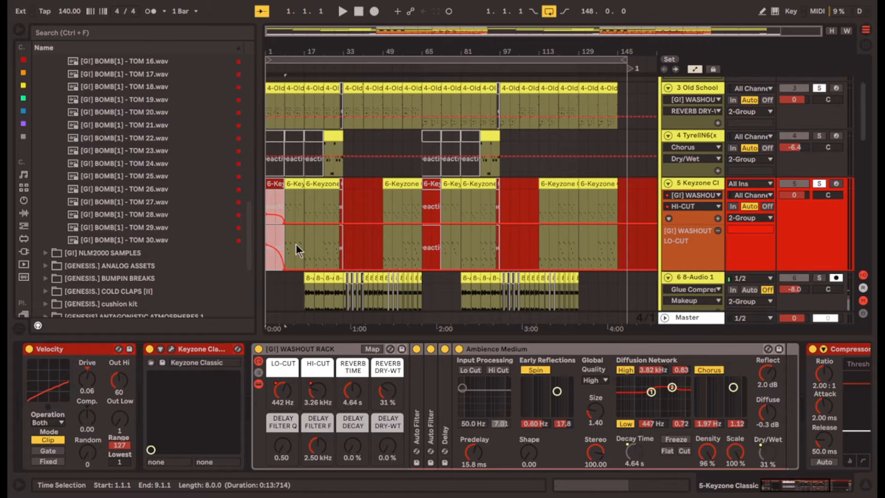
pyautogui.scroll(4, 286, 239)
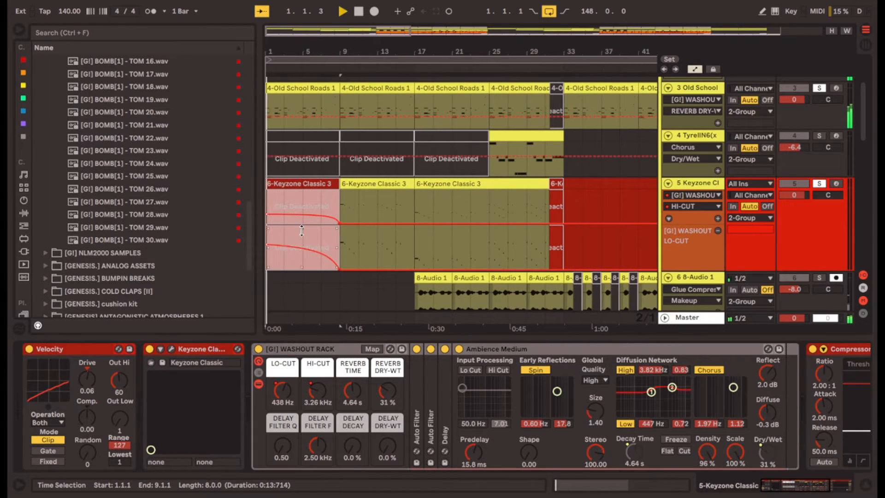
pyautogui.scroll(-1, 301, 231)
pyautogui.press('w')
pyautogui.scroll(2, 303, 247)
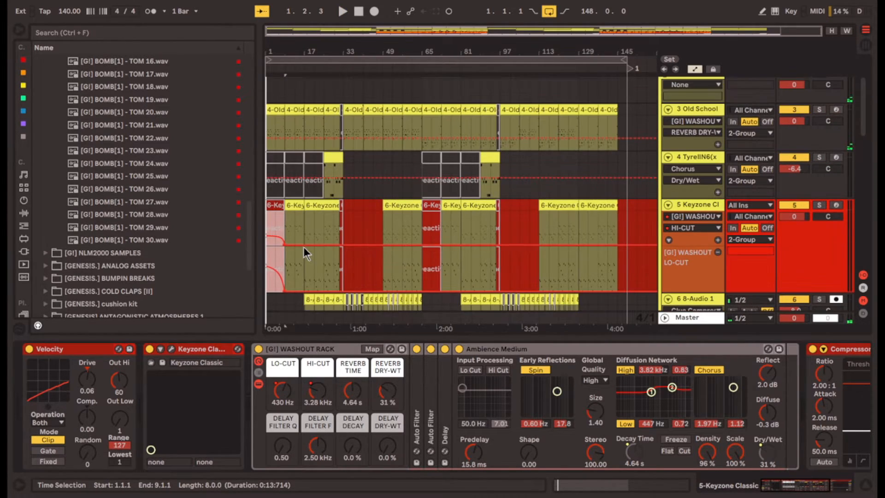
# Solo the TyrellN6 track, play its notes from bar 25, and select the TyrellN6 instrument in its device chain.
pyautogui.click(321, 188)
pyautogui.scroll(7, 320, 189)
pyautogui.press('s')
pyautogui.scroll(1, 382, 199)
pyautogui.press('space')
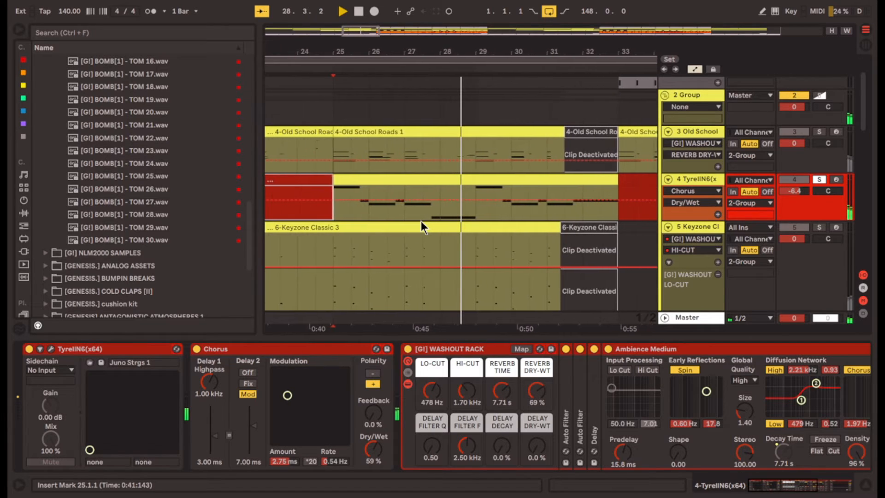
pyautogui.press('space')
pyautogui.click(84, 350)
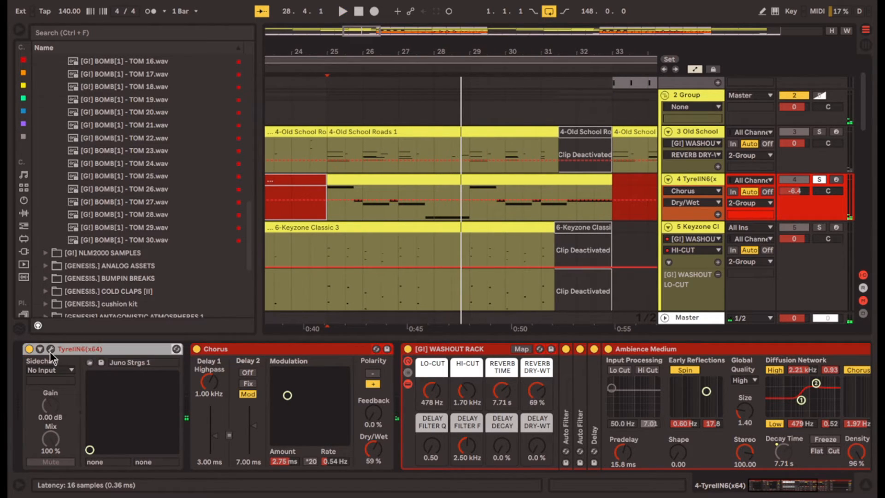
# Show the TyrellN6 synth's plug-in interface, select the Chorus behind it in the device chain and play the track from bar 25.
pyautogui.click(51, 349)
pyautogui.moveTo(563, 49); pyautogui.dragTo(502, 120)
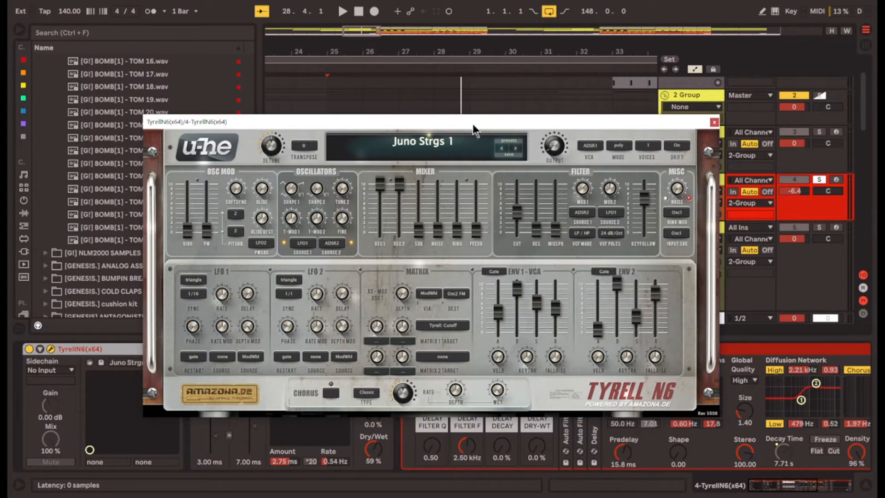
pyautogui.click(327, 348)
pyautogui.press('space')
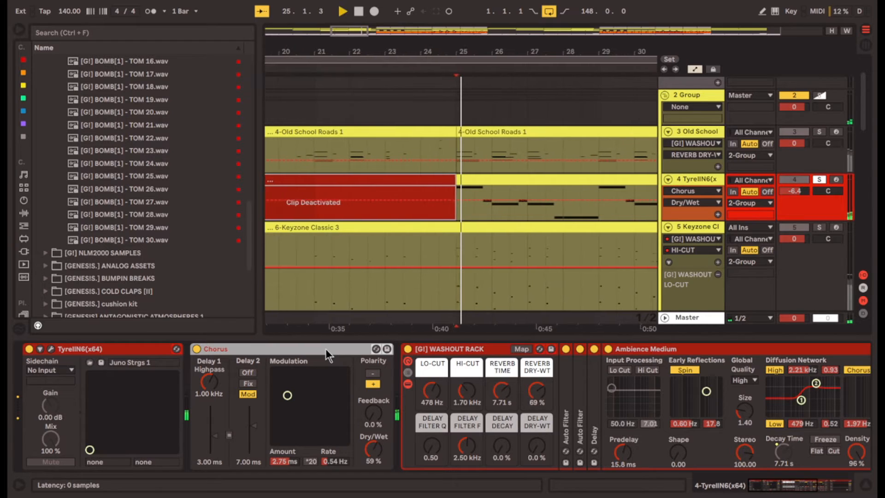
# Inspect the LO-CUT and HI-CUT macros of the TyrellN6 track's Washout Rack and play the part from bar 25.
pyautogui.hscroll(5, 493, 382)
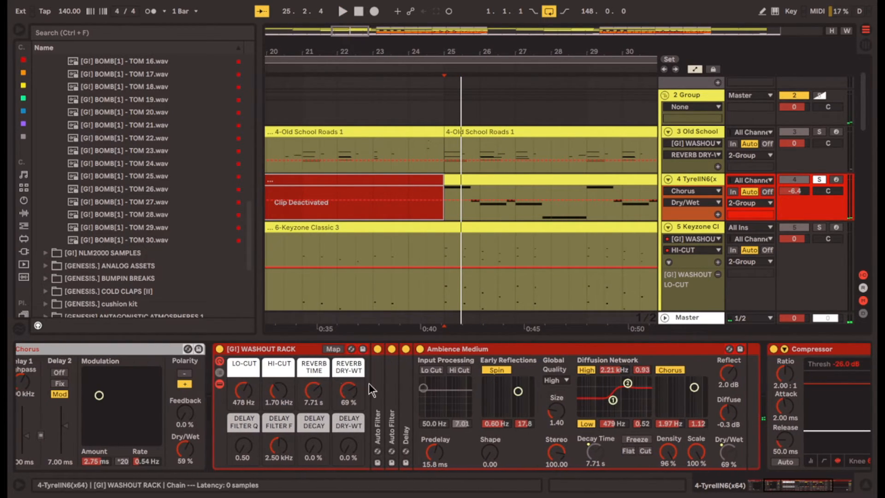
pyautogui.click(284, 350)
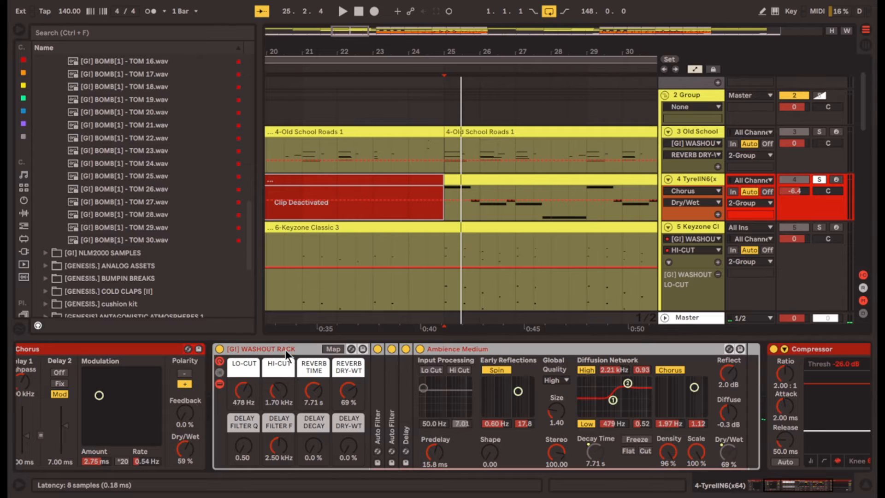
pyautogui.click(284, 401)
pyautogui.click(242, 400)
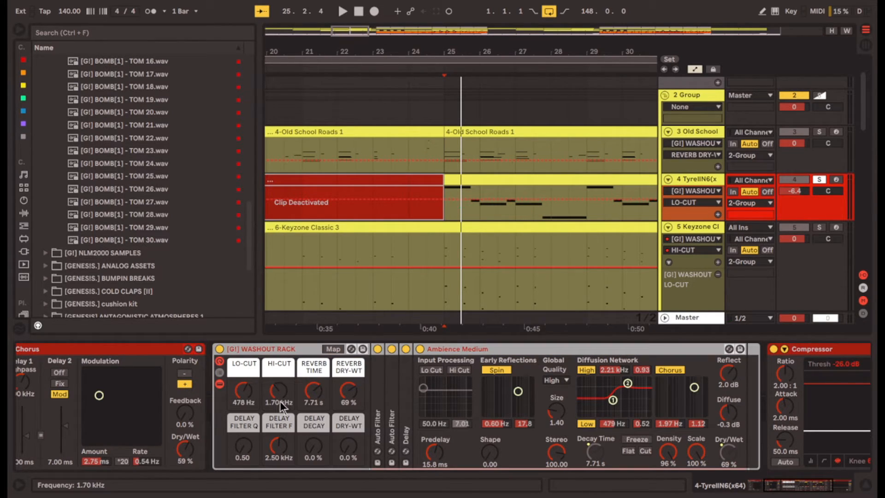
pyautogui.press('space')
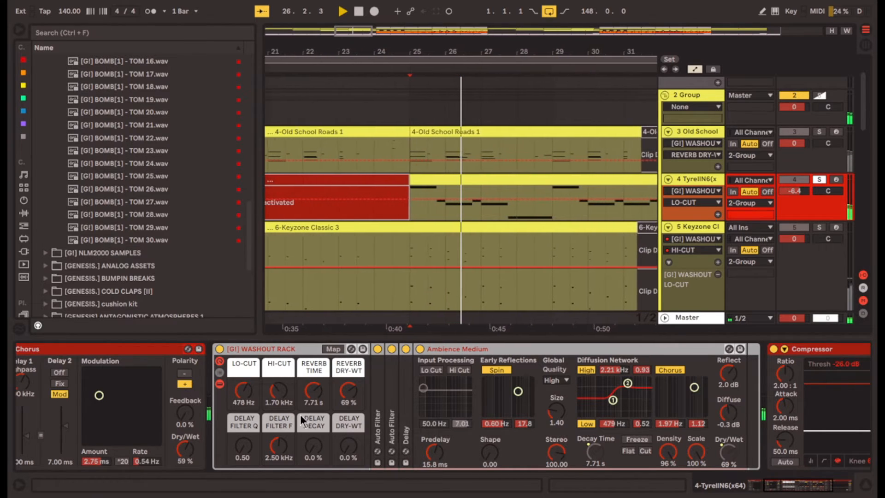
# Compare the TyrellN6 part with its Washout Rack bypassed and active, playing it from bar 25.
pyautogui.click(219, 348)
pyautogui.click(220, 349)
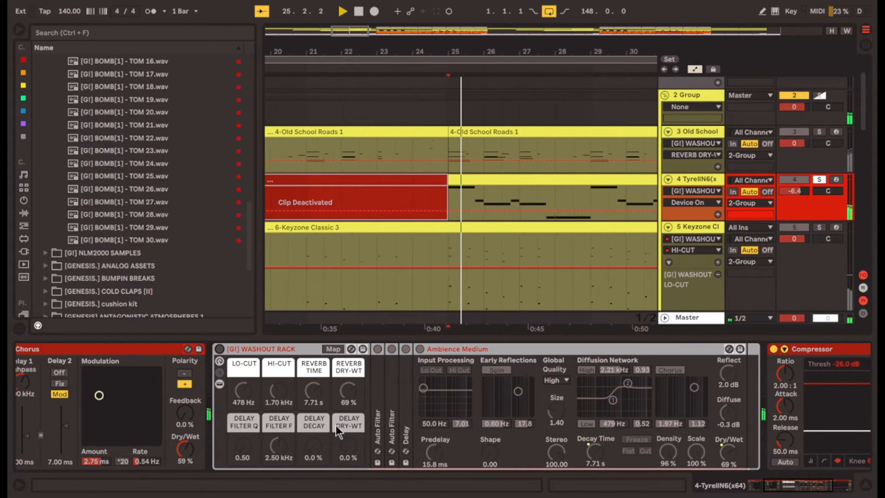
pyautogui.press('space')
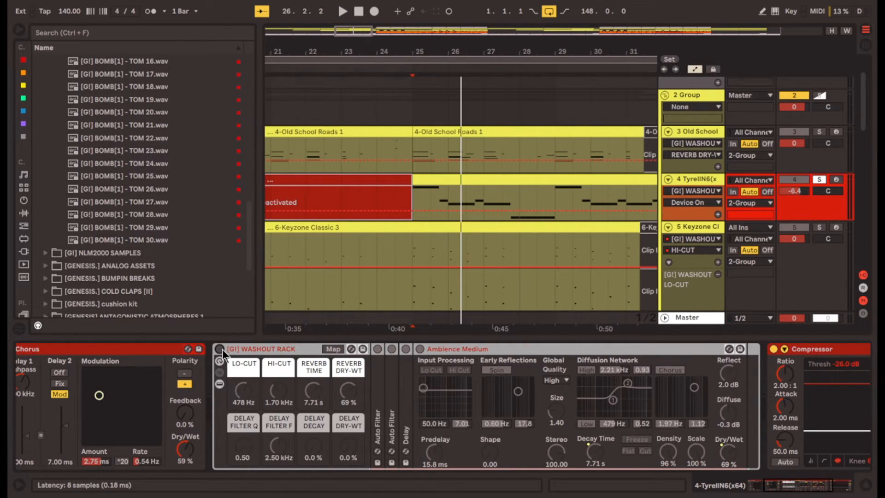
pyautogui.click(221, 349)
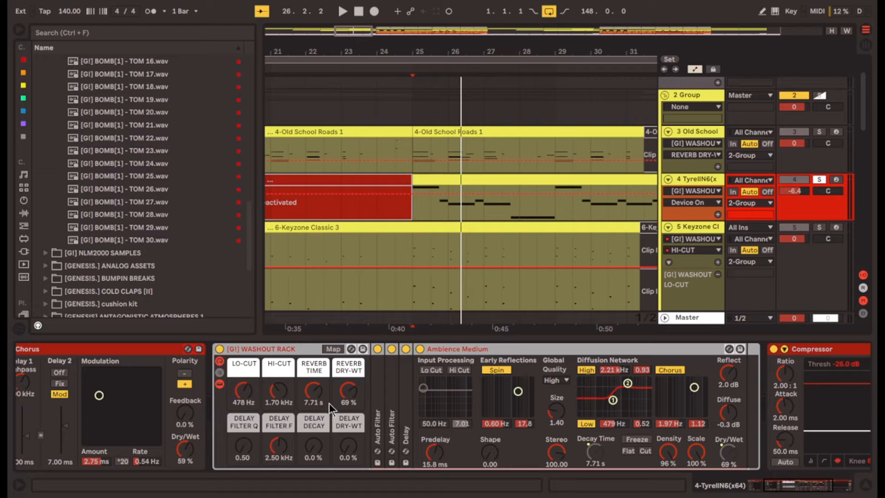
pyautogui.press('space')
# Solo the 8-Audio 1 vocal track in place of TyrellN6 and play it from bar 17.
pyautogui.click(715, 131)
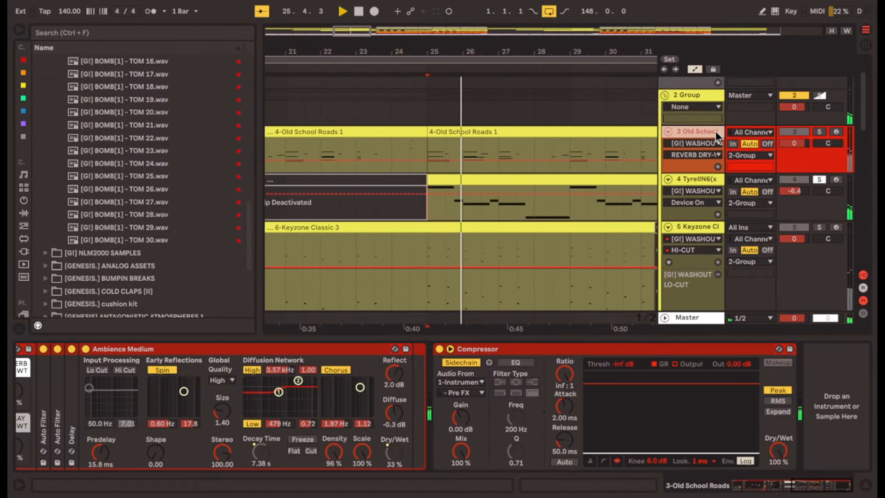
pyautogui.scroll(-5, 530, 198)
pyautogui.scroll(-4, 452, 234)
pyautogui.press('space')
pyautogui.click(367, 253)
pyautogui.press('s')
pyautogui.press('space')
pyautogui.scroll(4, 465, 250)
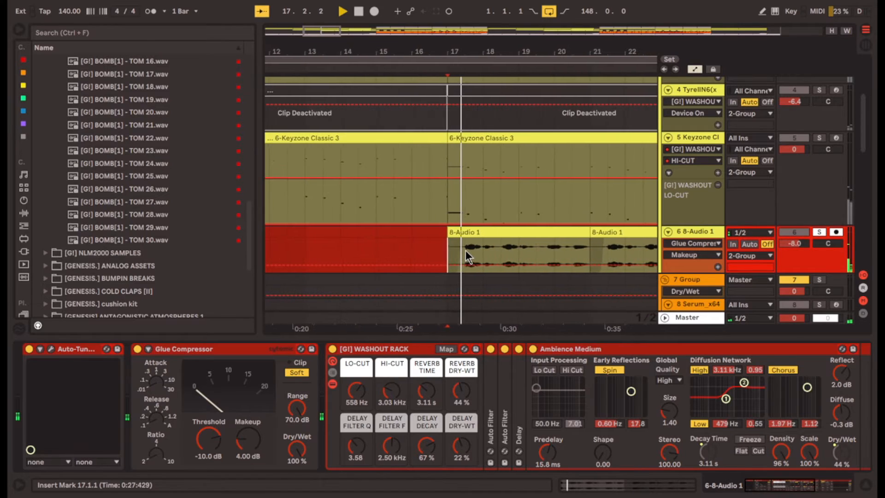
# Select the first 8-Audio 1 clip at bar 17 and bypass the track's Glue Compressor and Washout Rack.
pyautogui.press('space')
pyautogui.click(502, 235)
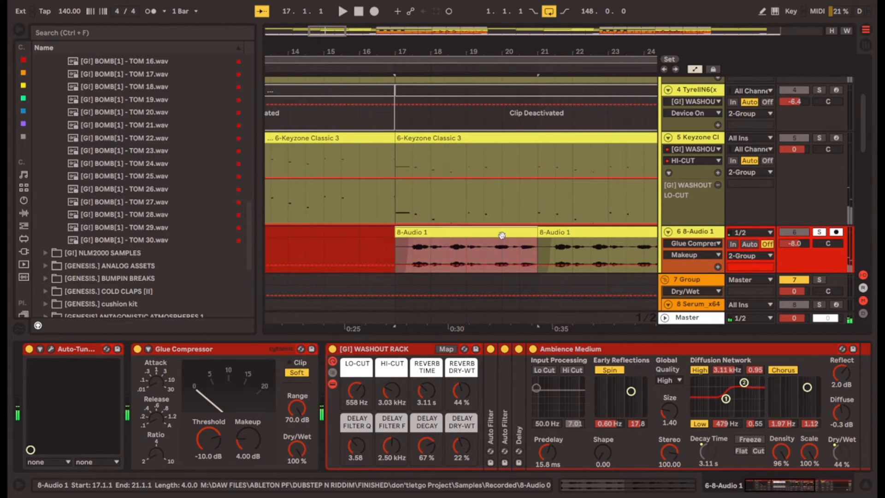
pyautogui.click(138, 349)
pyautogui.click(184, 351)
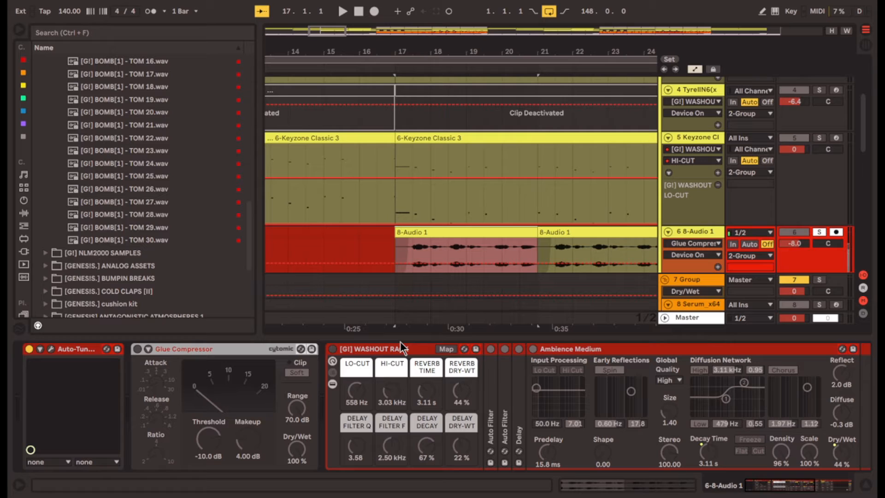
pyautogui.click(375, 349)
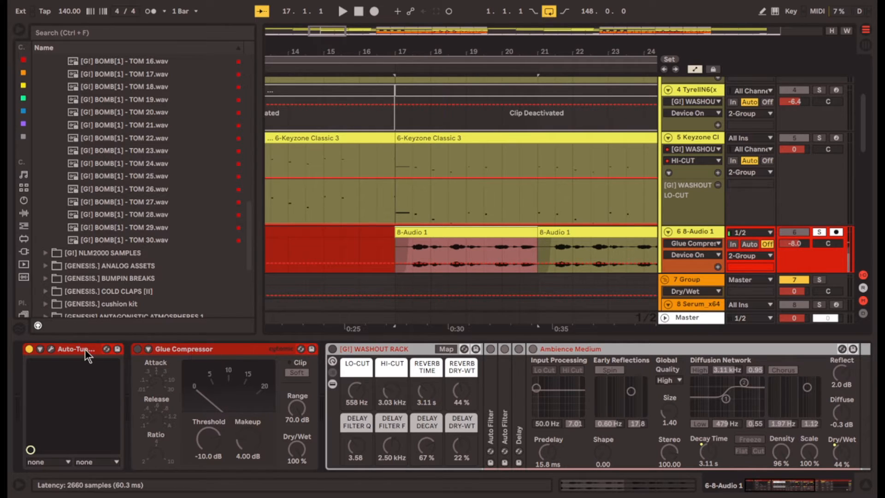
# Open the Auto-Tune Pro plug-in interface on the 8-Audio 1 track and select its Throat Length control.
pyautogui.click(51, 349)
pyautogui.moveTo(592, 144); pyautogui.dragTo(420, 124)
pyautogui.click(521, 332)
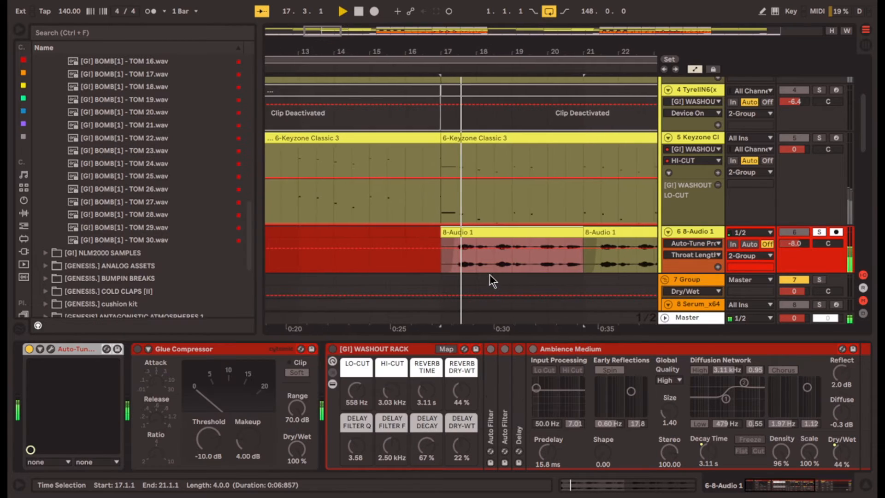
# Play the first vocal clip from bar 17 with only Auto-Tune active, examining its waveform, and stop playback.
pyautogui.scroll(4, 489, 271)
pyautogui.scroll(-2, 488, 258)
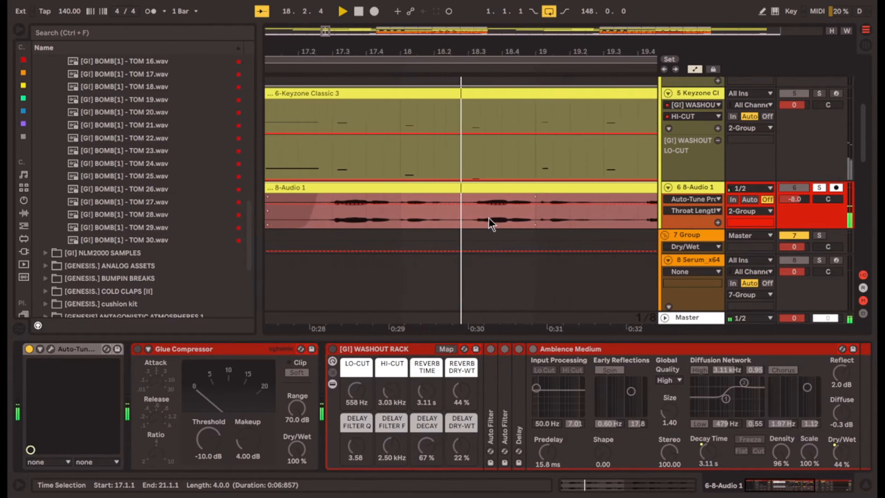
pyautogui.scroll(-5, 470, 222)
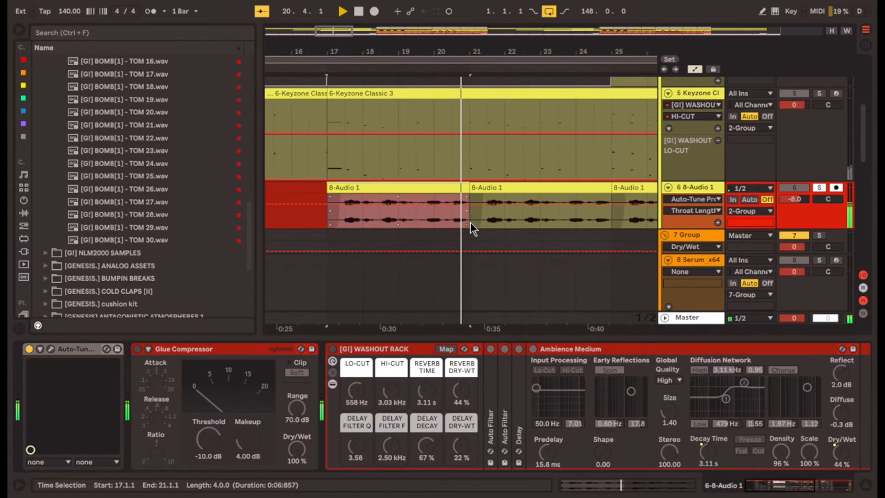
pyautogui.press('space')
# Bypass Auto-Tune on the 8-Audio 1 track and play the dry vocal from bar 17.
pyautogui.click(29, 349)
pyautogui.press('space')
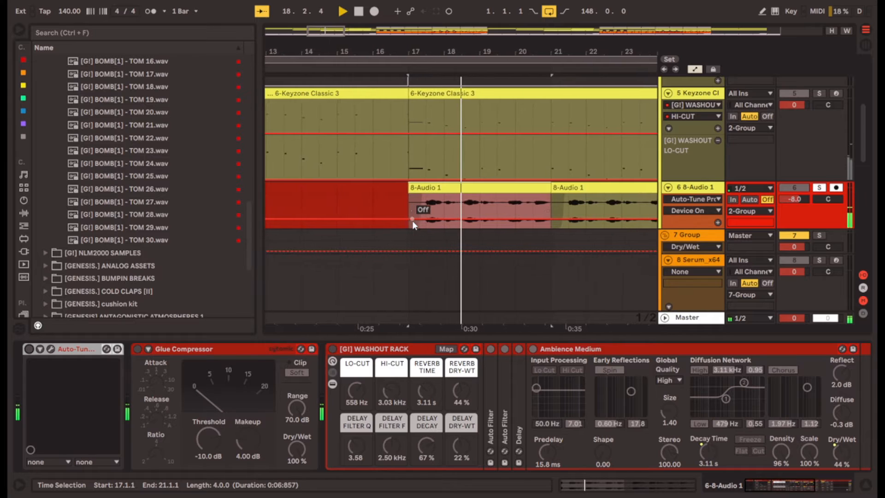
pyautogui.click(693, 187)
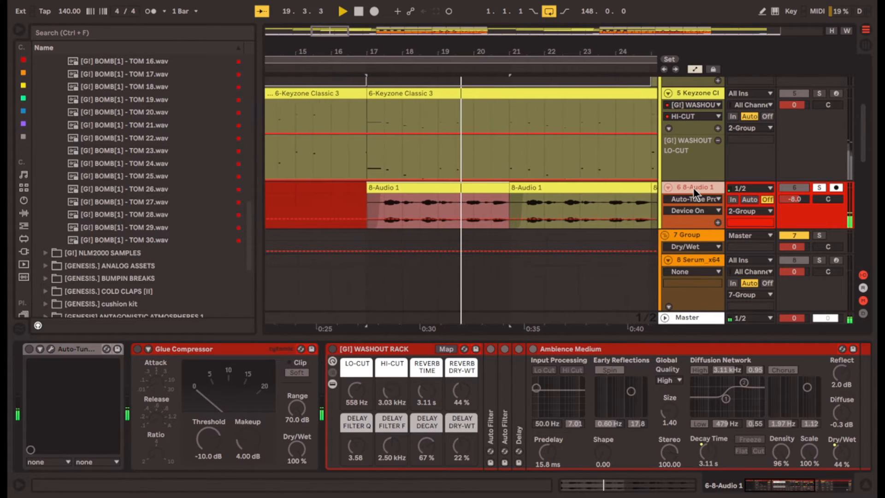
pyautogui.press('space')
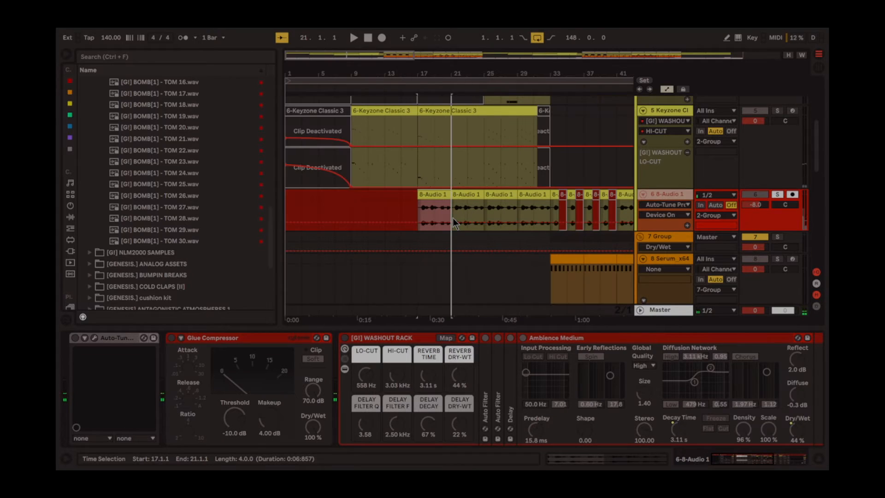
# Reactivate Auto-Tune and the Glue Compressor on the unsoloed vocal track and play from bar 17.
pyautogui.hscroll(2, 453, 218)
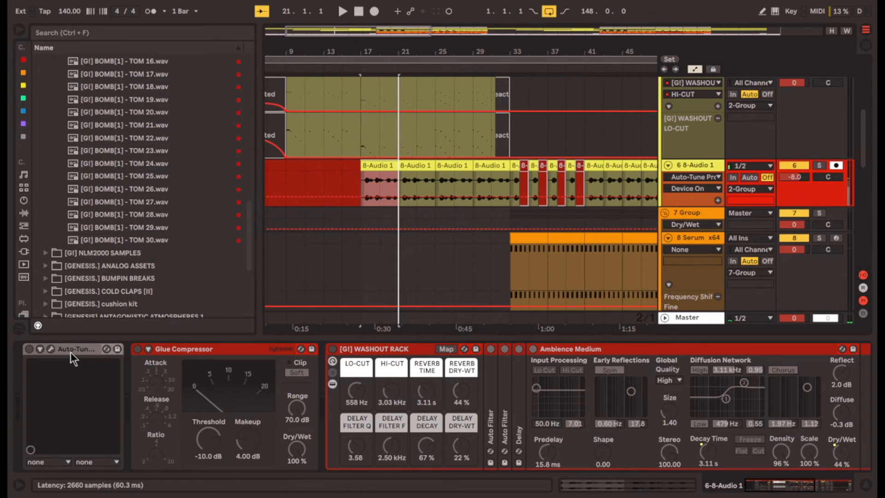
pyautogui.click(70, 352)
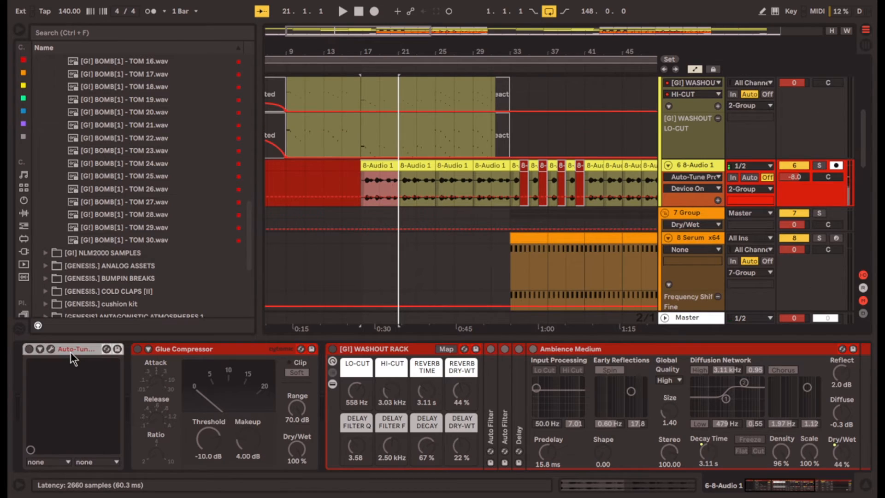
pyautogui.click(203, 349)
pyautogui.press('0')
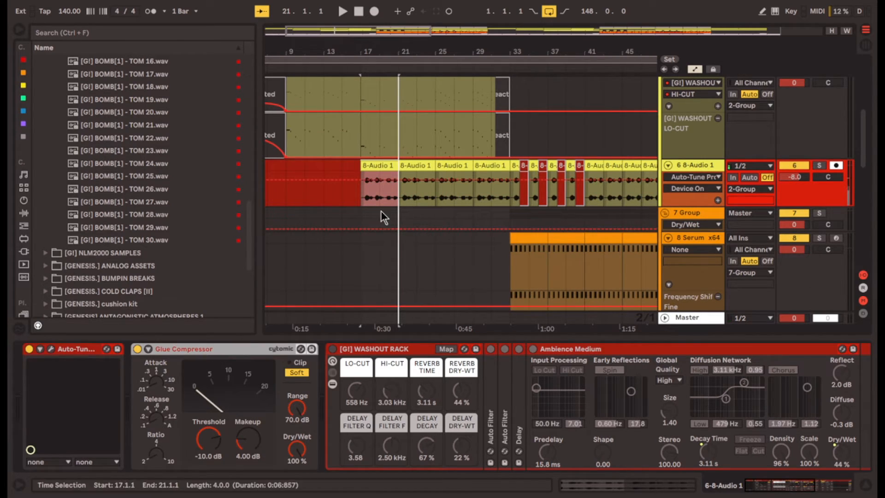
pyautogui.scroll(5, 381, 211)
pyautogui.scroll(2, 398, 215)
pyautogui.press('space')
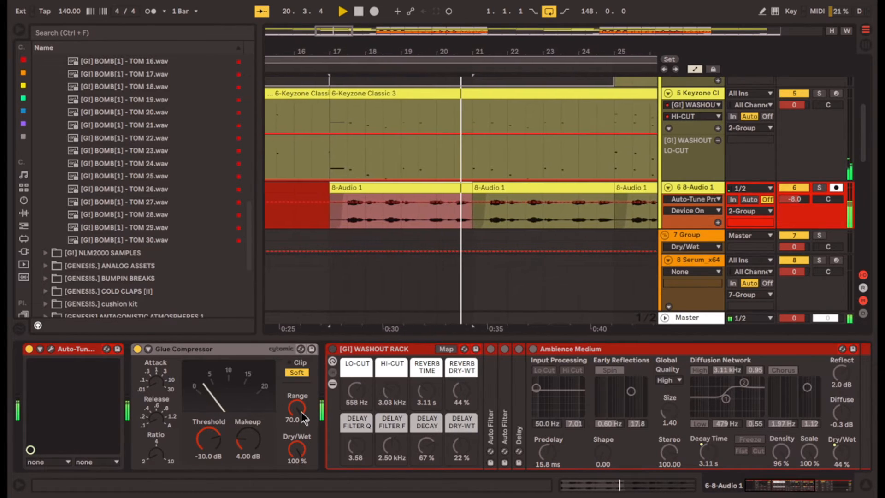
# Reactivate the vocal track's Washout Rack and solo the 8-Audio 1 track.
pyautogui.scroll(-2, 300, 411)
pyautogui.scroll(-1, 301, 411)
pyautogui.click(281, 350)
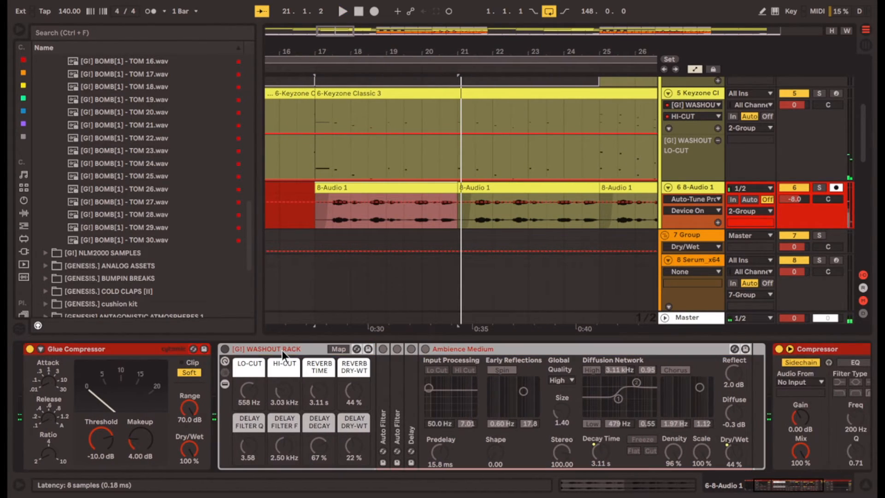
pyautogui.press('0')
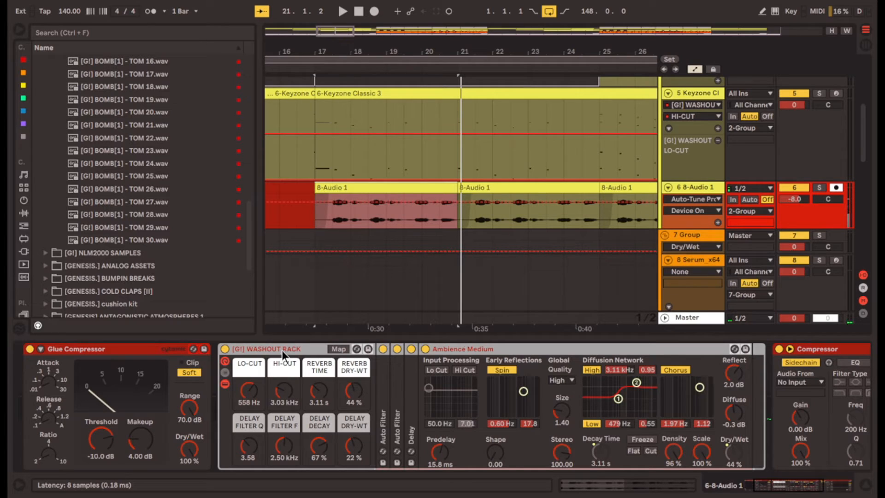
pyautogui.press('s')
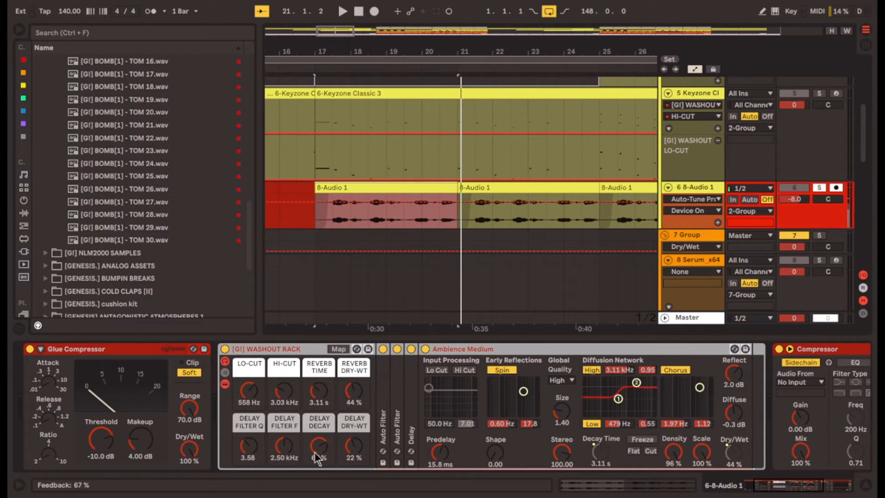
# Inspect the vocal rack's HI-CUT and LO-CUT macros and play the fully processed vocal from bar 17.
pyautogui.click(284, 392)
pyautogui.click(247, 390)
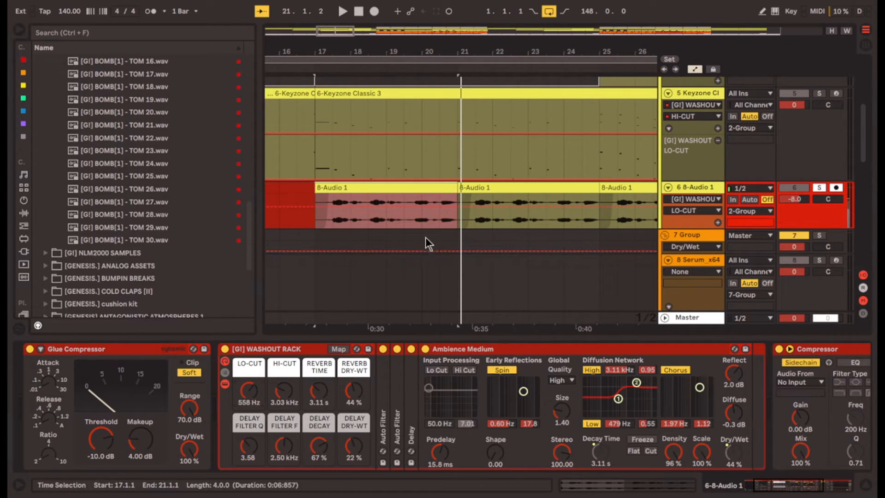
pyautogui.press('space')
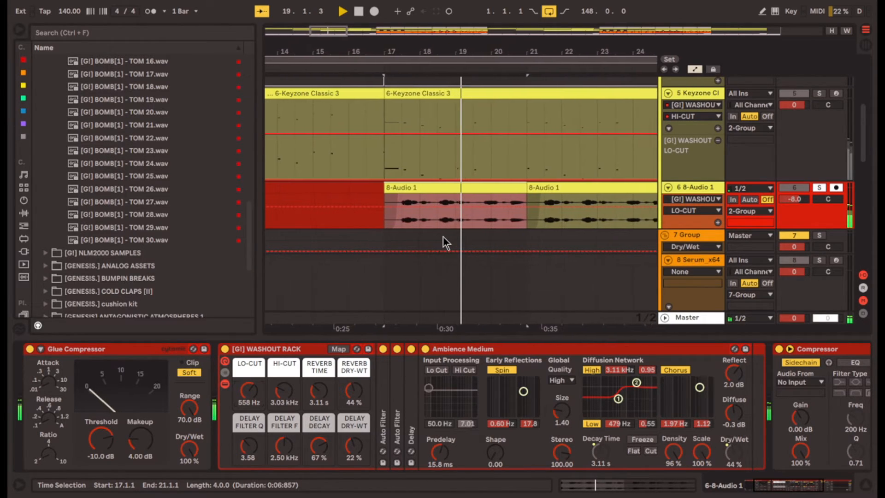
pyautogui.press('space')
# Review the melodic group across the whole arrangement with solo off and show the Old School track's sidechain Compressor.
pyautogui.press('-')
pyautogui.press('-')
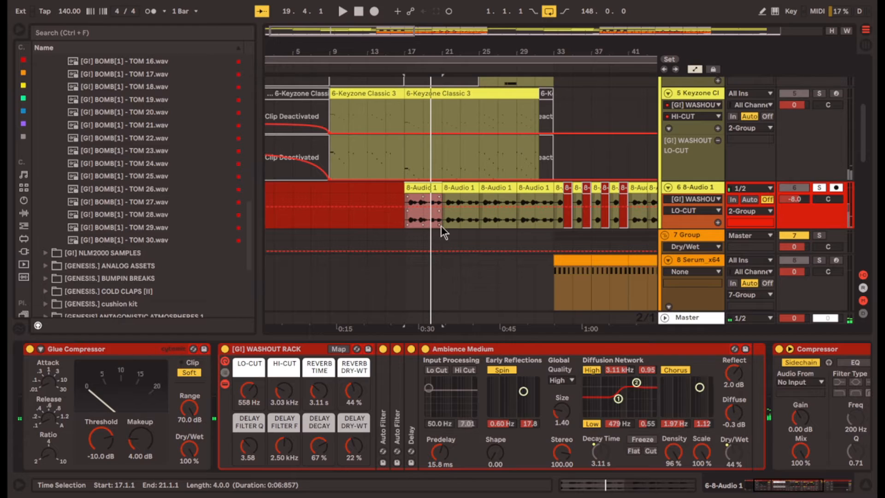
pyautogui.scroll(5, 441, 226)
pyautogui.click(685, 146)
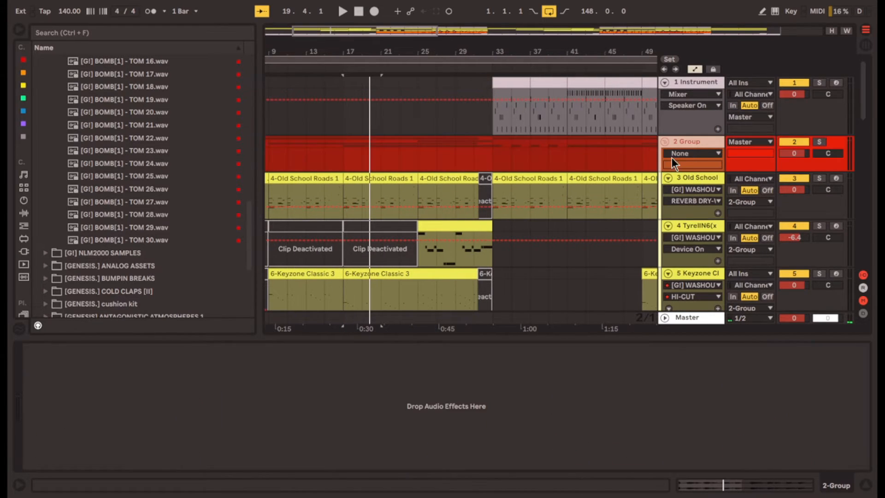
pyautogui.scroll(-2, 663, 165)
pyautogui.press('-')
pyautogui.press('-')
pyautogui.click(698, 133)
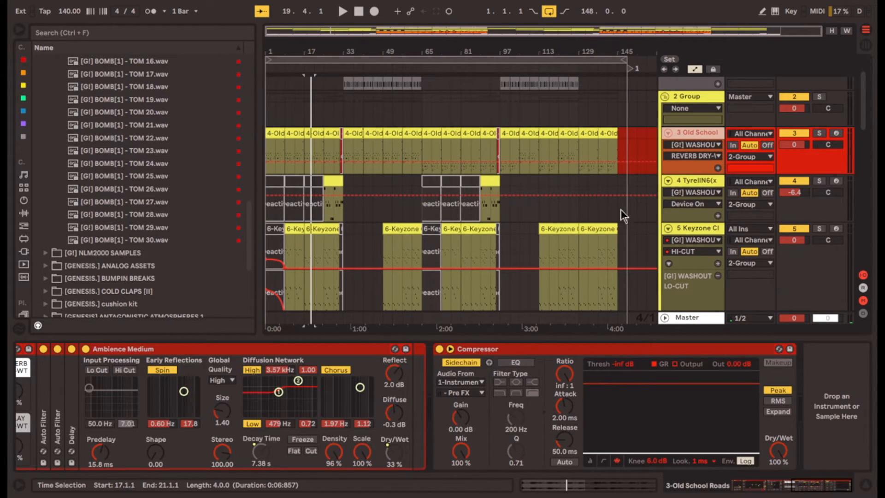
# Inspect the Compressors ending the TyrellN6 and Keyzone device chains, selecting the one on the Keyzone track.
pyautogui.scroll(-3, 624, 210)
pyautogui.scroll(3, 665, 225)
pyautogui.click(686, 178)
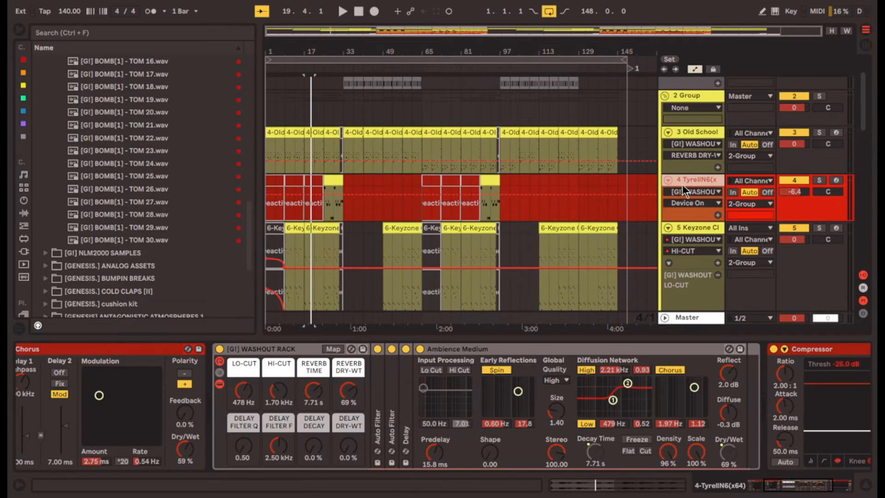
pyautogui.moveTo(792, 486); pyautogui.dragTo(830, 481)
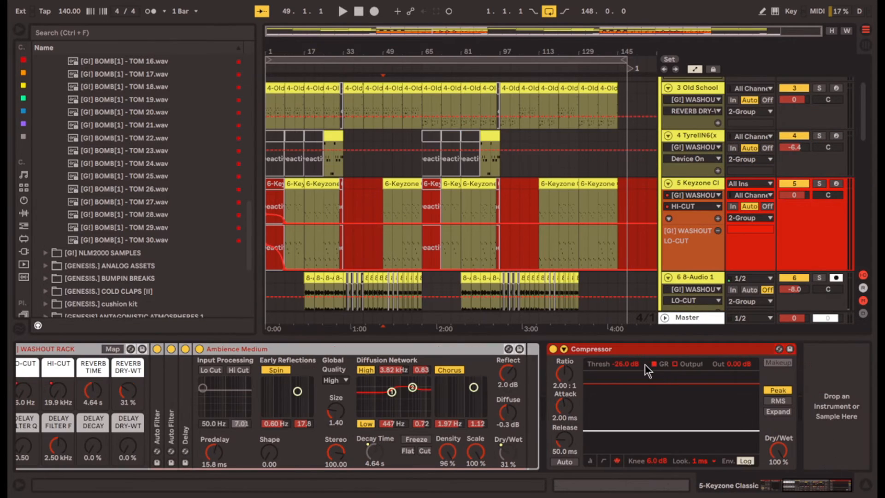
pyautogui.click(647, 349)
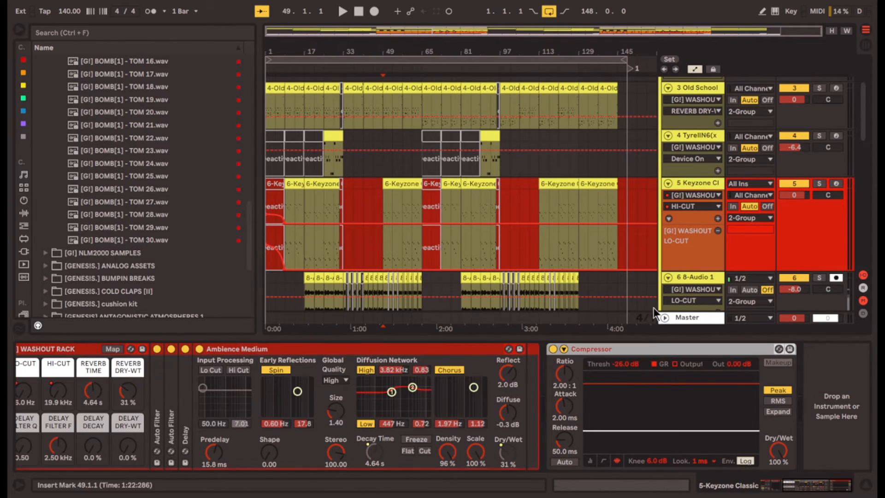
# Solo the Old School track and play it from bar 33, watching its sidechain Compressor against the drum pattern.
pyautogui.scroll(-3, 570, 229)
pyautogui.scroll(6, 570, 229)
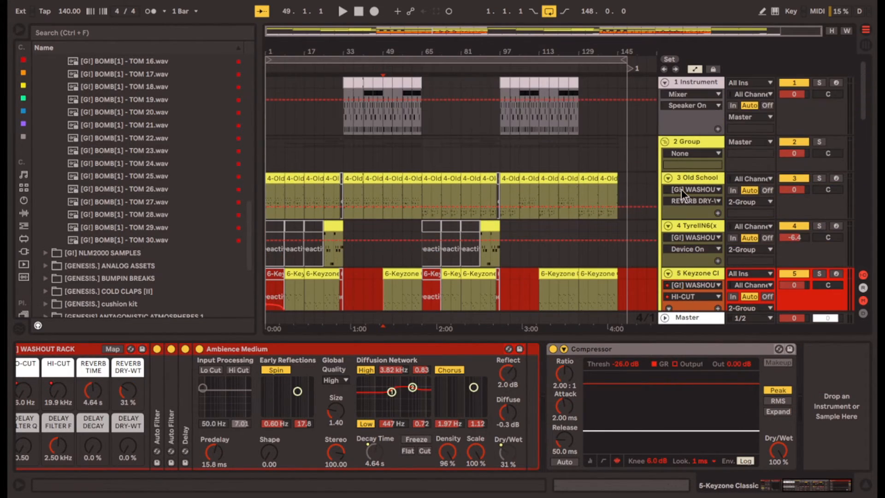
pyautogui.click(690, 181)
pyautogui.click(383, 215)
pyautogui.click(348, 191)
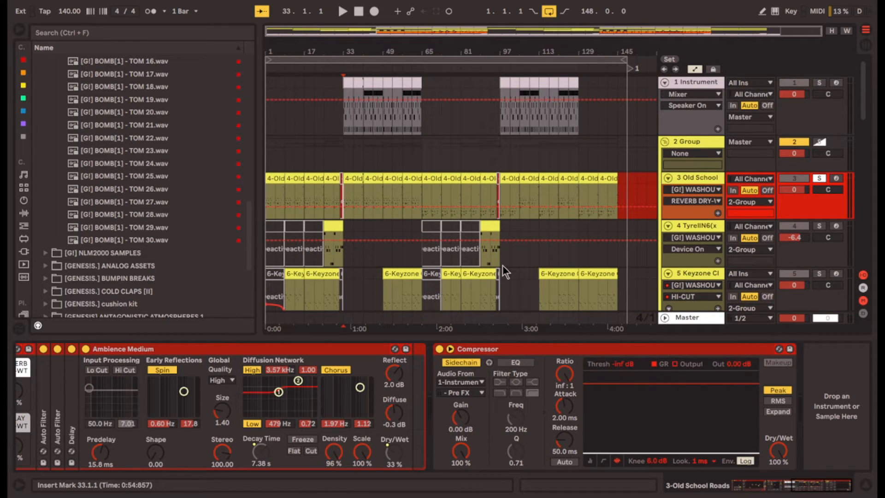
pyautogui.press('space')
pyautogui.click(572, 349)
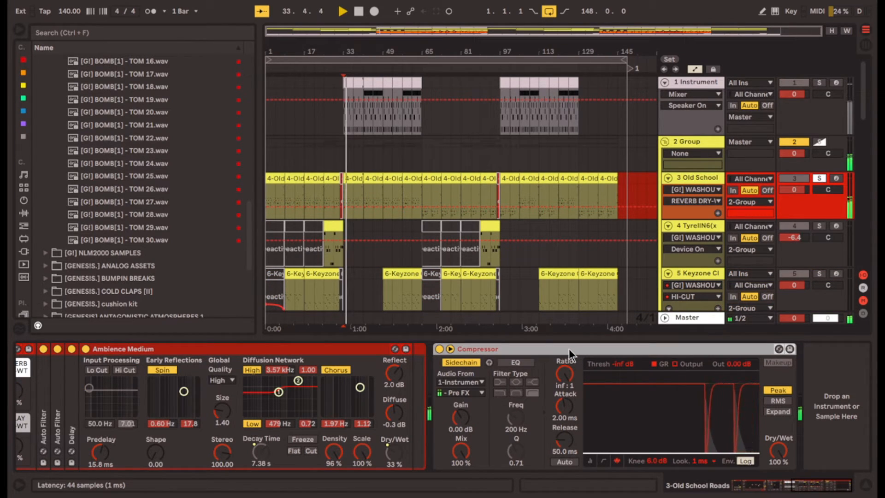
pyautogui.scroll(6, 337, 126)
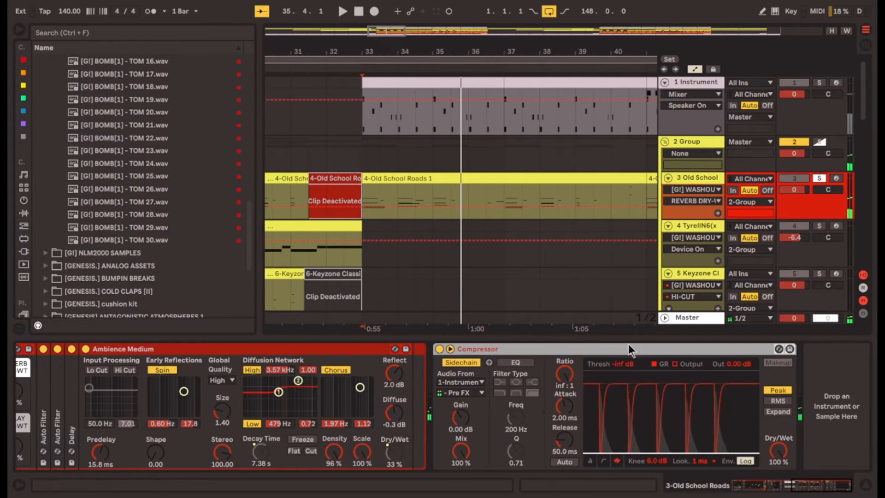
# Inspect the Drum Rack and SIDECHAIN AD chains inside the drum track's Instrument Rack.
pyautogui.click(699, 83)
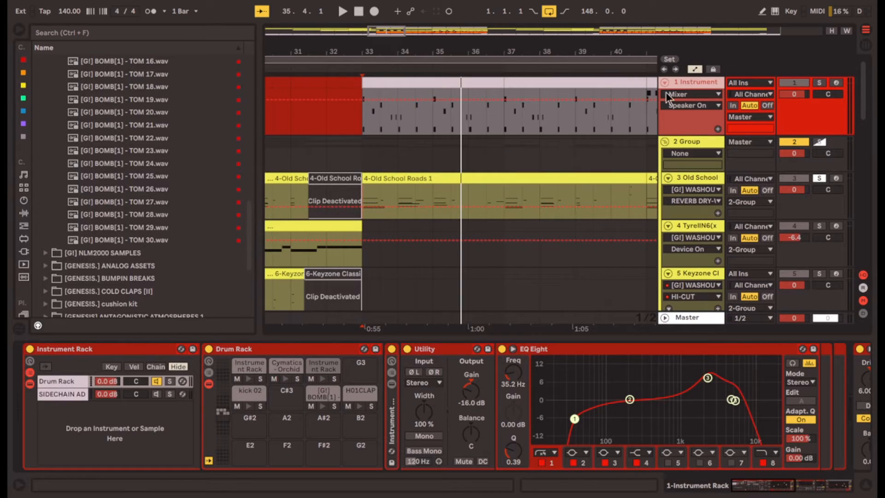
pyautogui.click(61, 383)
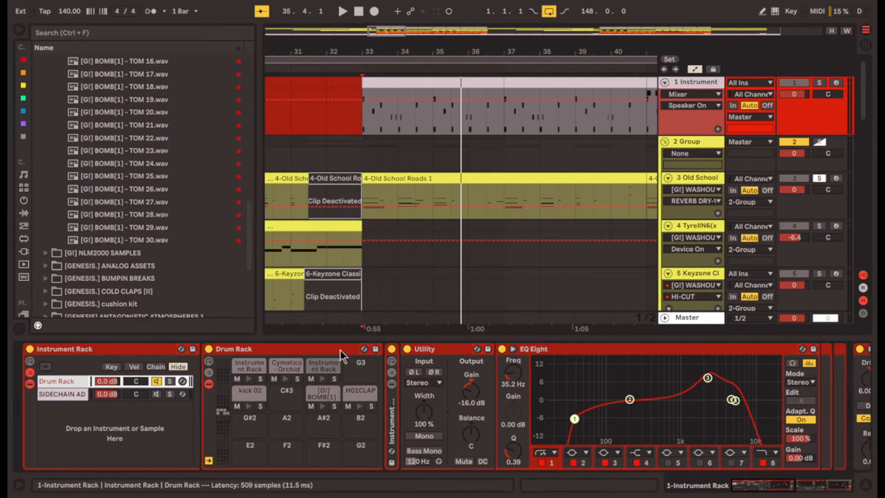
pyautogui.click(73, 395)
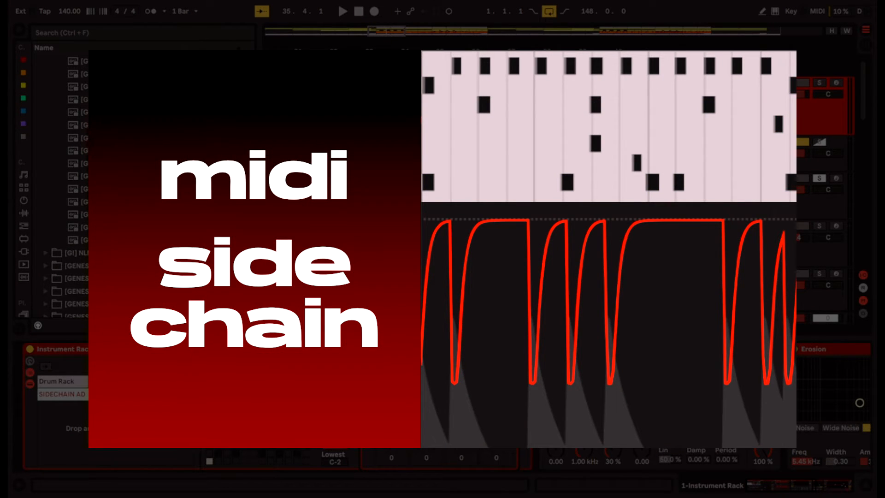
pyautogui.click(108, 348)
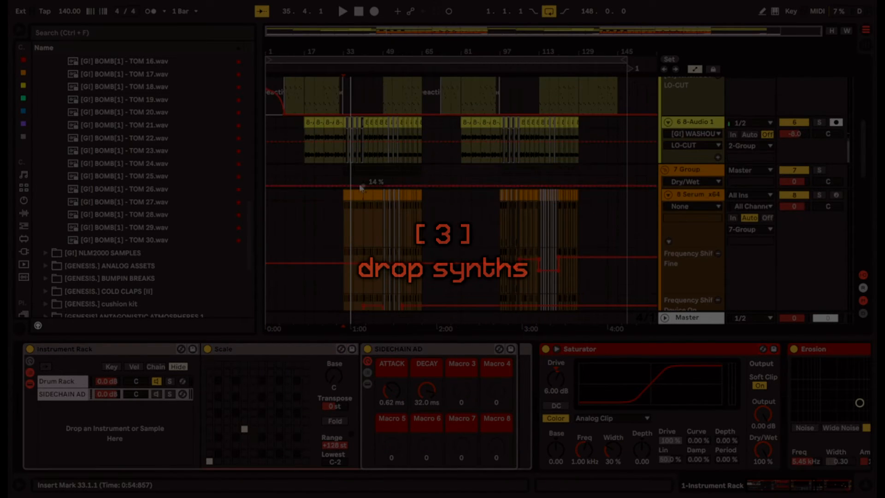
# Solo the 7 Group drop synths and play them from bar 33 with the Serum and Wavetable tracks in view.
pyautogui.click(345, 167)
pyautogui.press('+')
pyautogui.press('+')
pyautogui.click(866, 485)
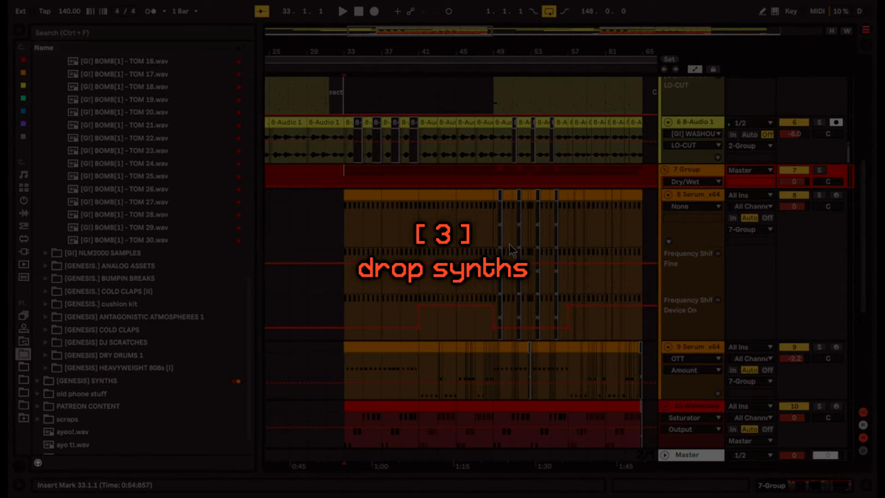
pyautogui.scroll(-3, 453, 230)
pyautogui.press('s')
pyautogui.scroll(3, 371, 237)
pyautogui.press('space')
pyautogui.scroll(3, 429, 242)
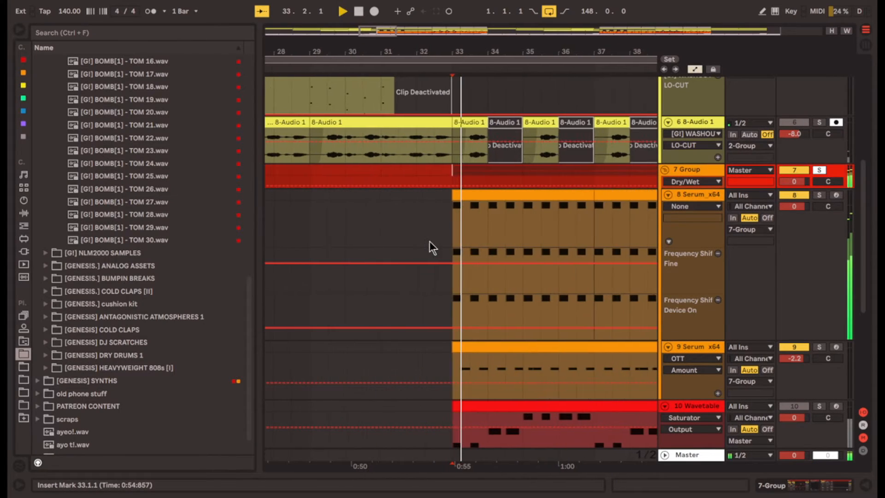
pyautogui.scroll(-2, 478, 229)
pyautogui.scroll(-1, 484, 270)
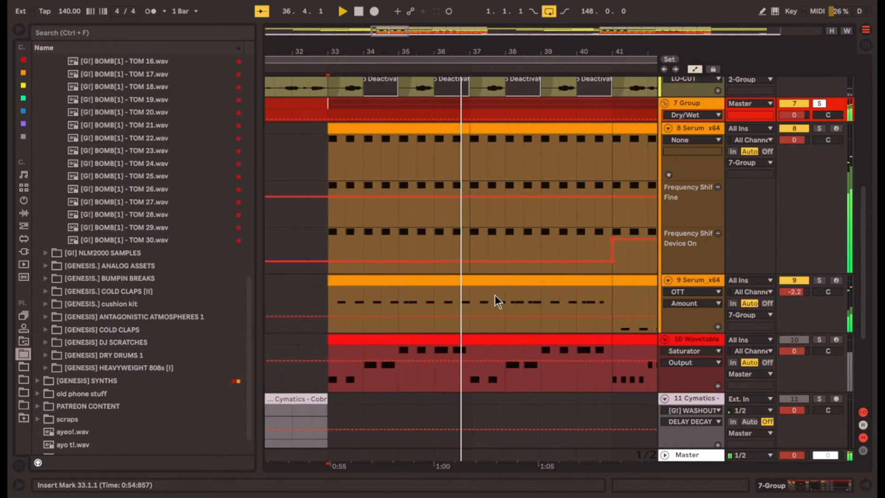
# Show the device chain of the 8 Serum track, open its Serum instrument and play the track soloed from bar 33.
pyautogui.click(707, 129)
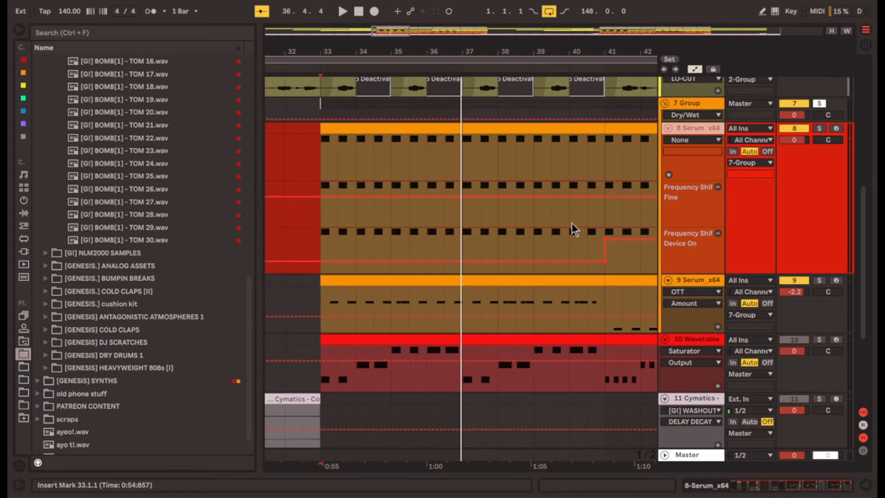
pyautogui.click(773, 486)
pyautogui.moveTo(762, 485); pyautogui.dragTo(702, 486)
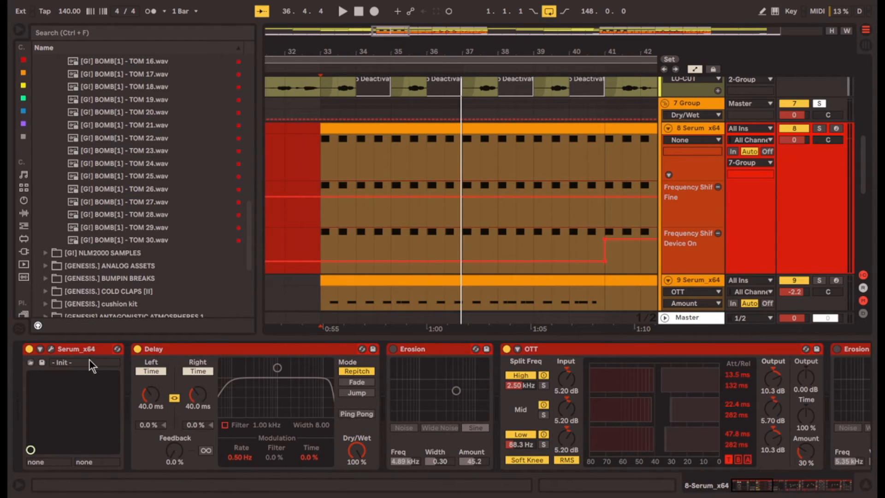
pyautogui.click(64, 351)
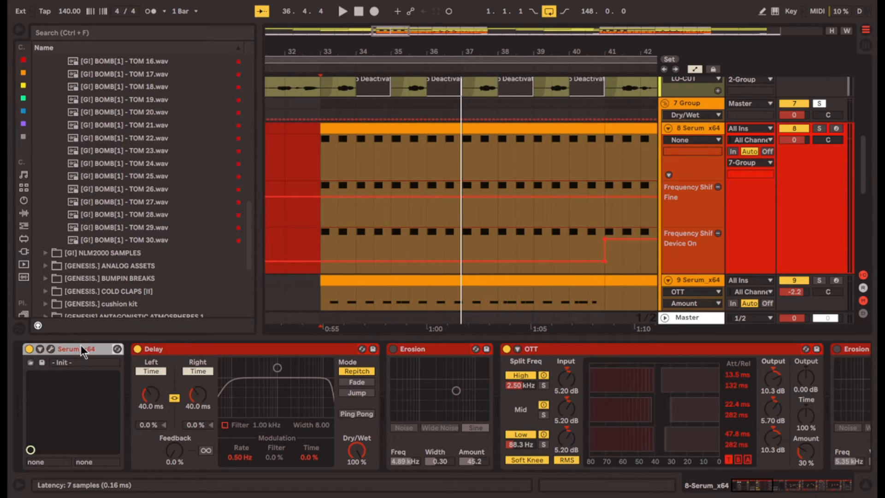
pyautogui.click(50, 349)
pyautogui.press('space')
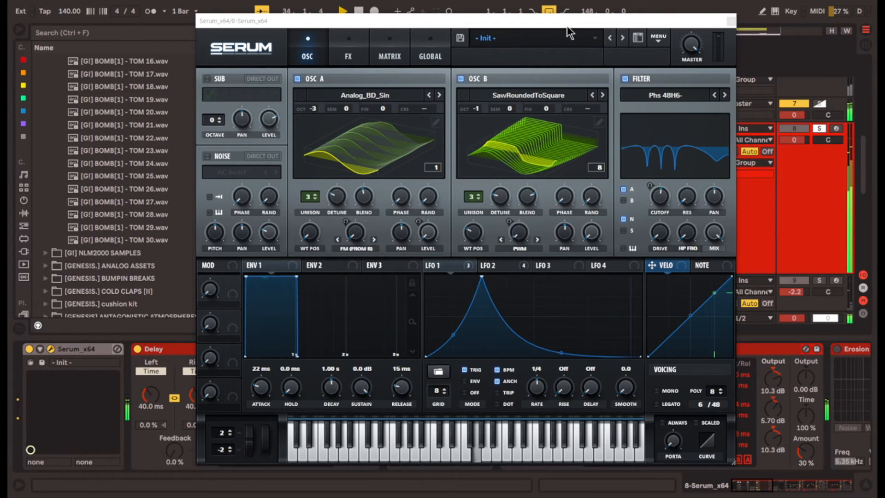
# Bypass Serum's internal effects and the devices after it, and audition the raw patch while examining its LFO 1 and LFO 2 modulation.
pyautogui.click(353, 48)
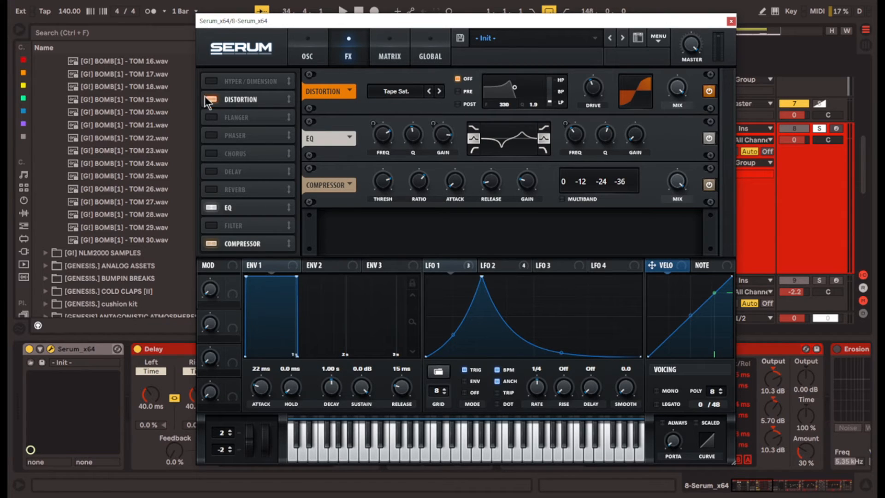
pyautogui.click(306, 57)
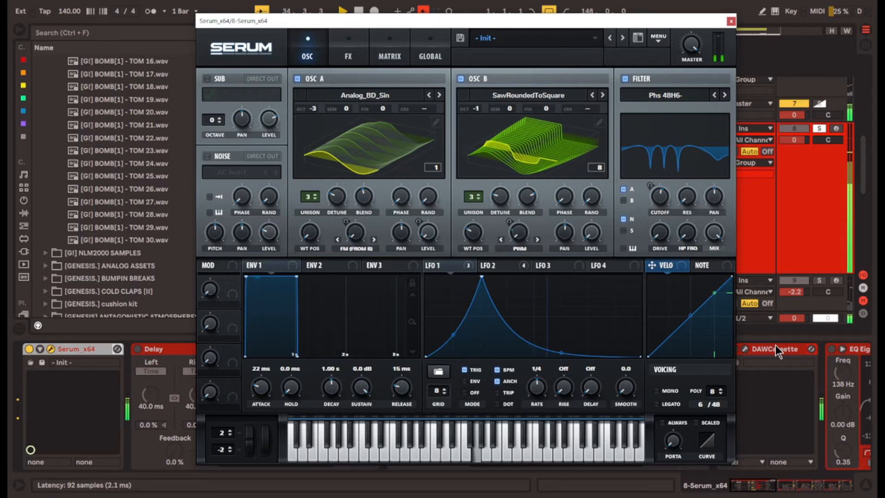
pyautogui.press('space')
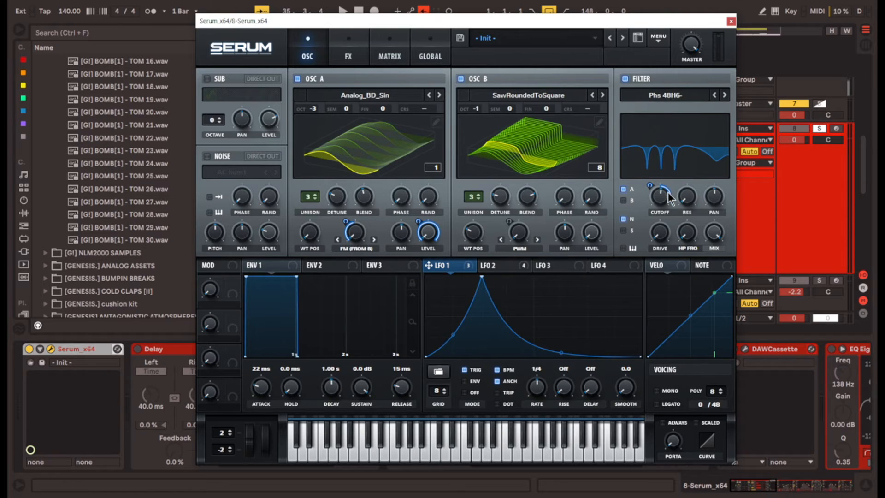
pyautogui.press('space')
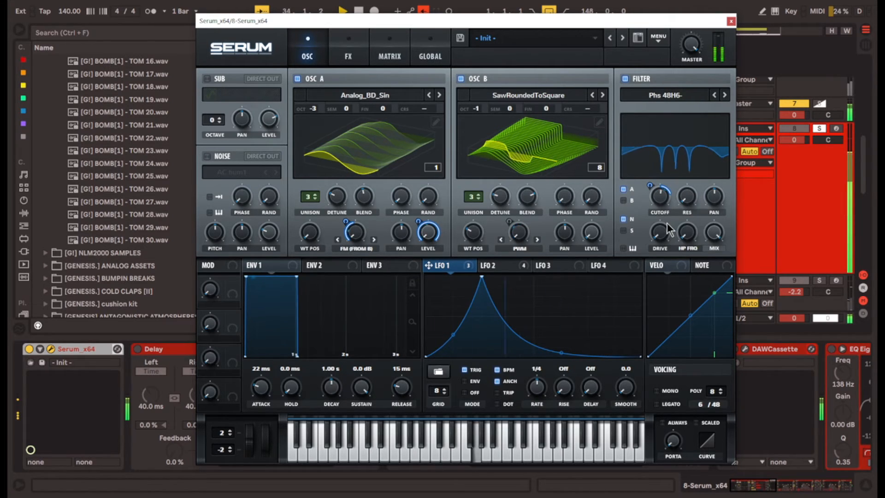
pyautogui.press('space')
pyautogui.click(507, 271)
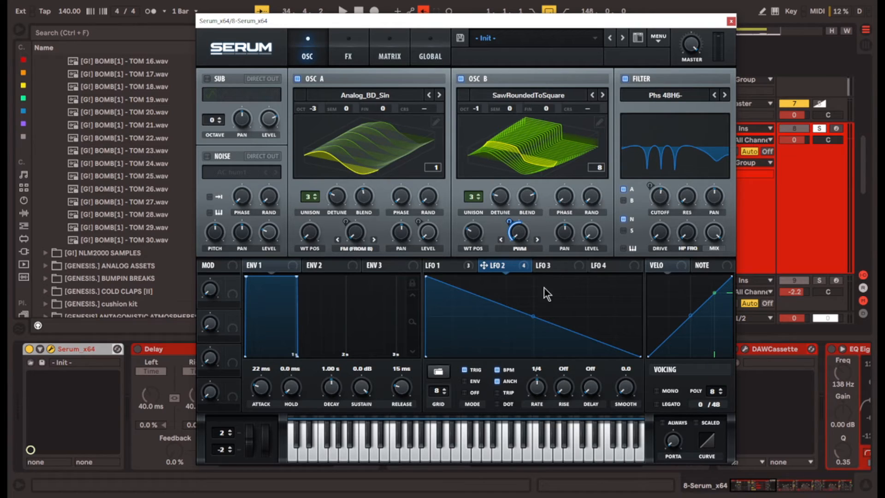
# Play the patch with Serum's Tape Sat. Distortion switched on and off, leaving it enabled.
pyautogui.click(332, 54)
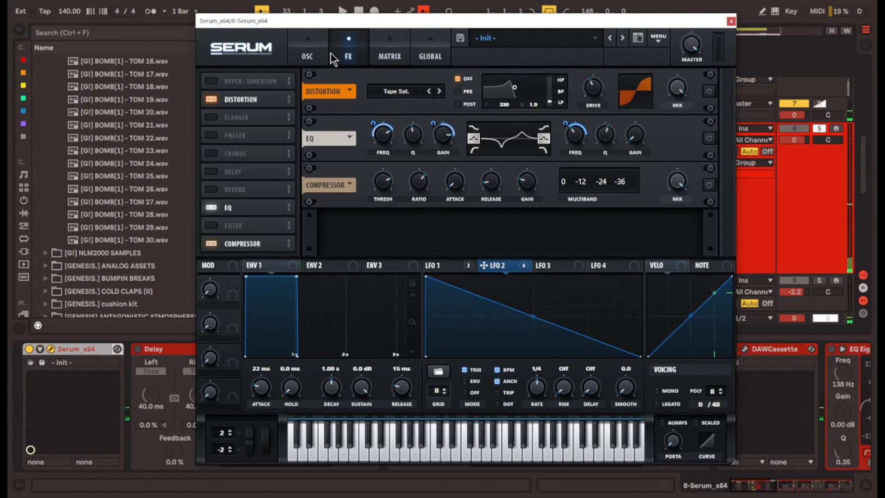
pyautogui.press('space')
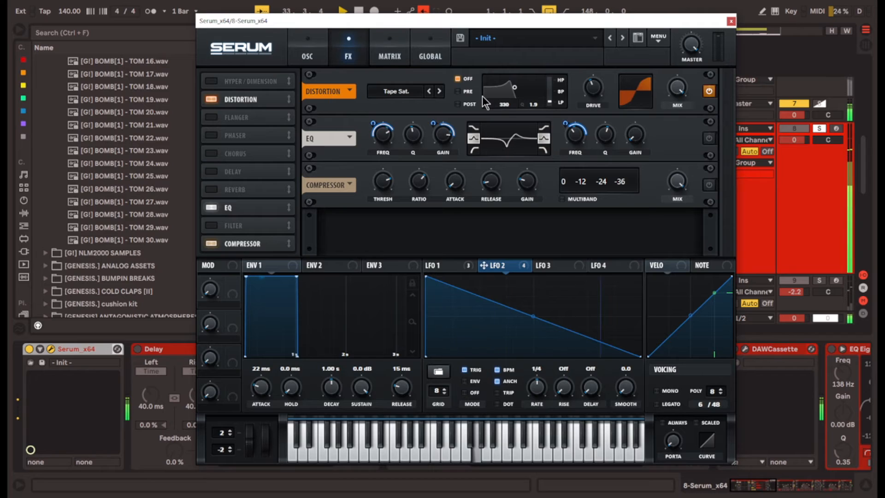
pyautogui.click(709, 91)
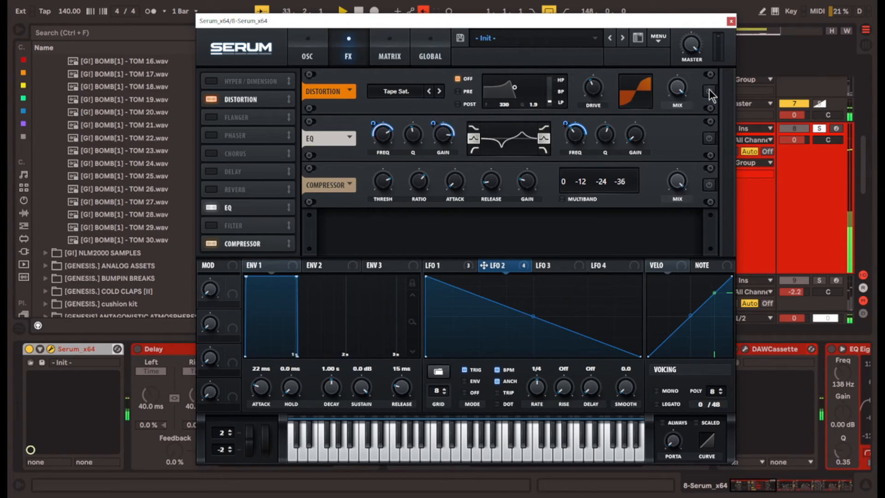
pyautogui.click(708, 90)
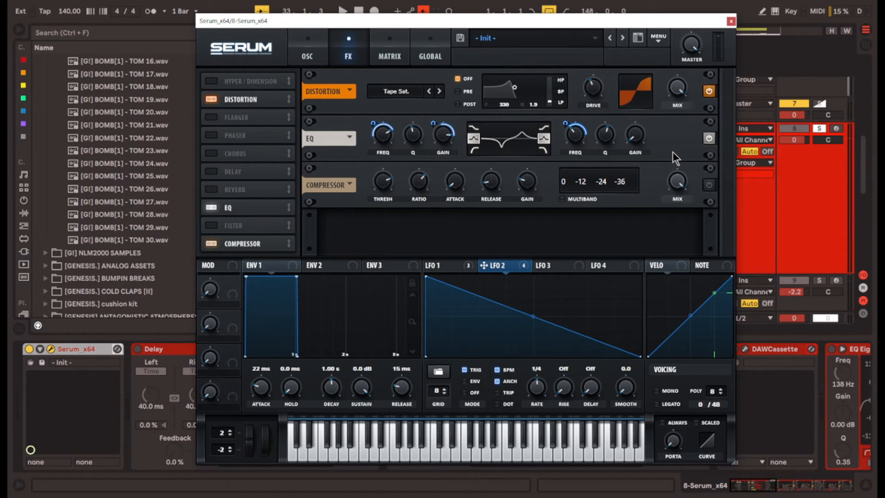
# Audition Serum's modulated EQ against the oscillator settings, enable its internal Compressor and play the patch again.
pyautogui.press('space')
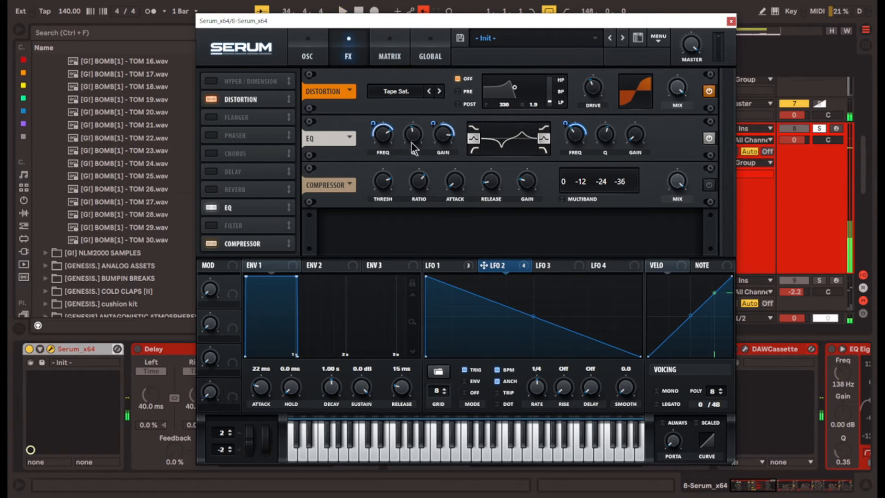
pyautogui.click(307, 50)
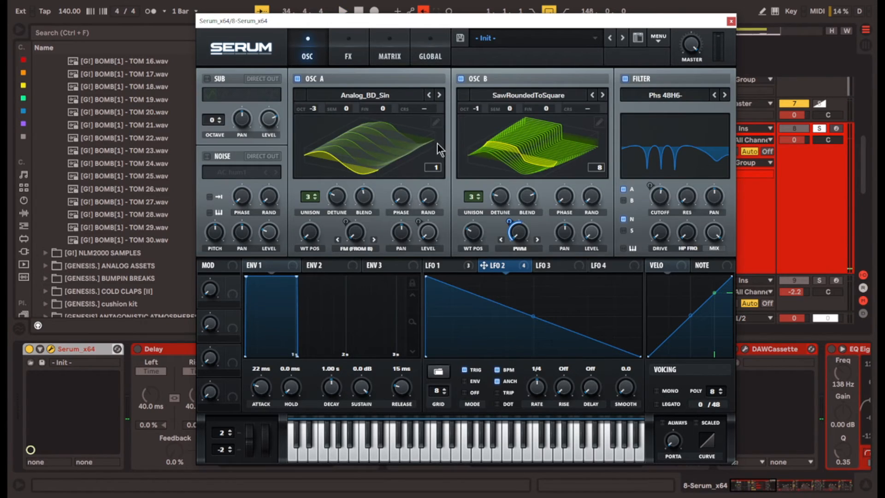
pyautogui.click(341, 55)
pyautogui.press('space')
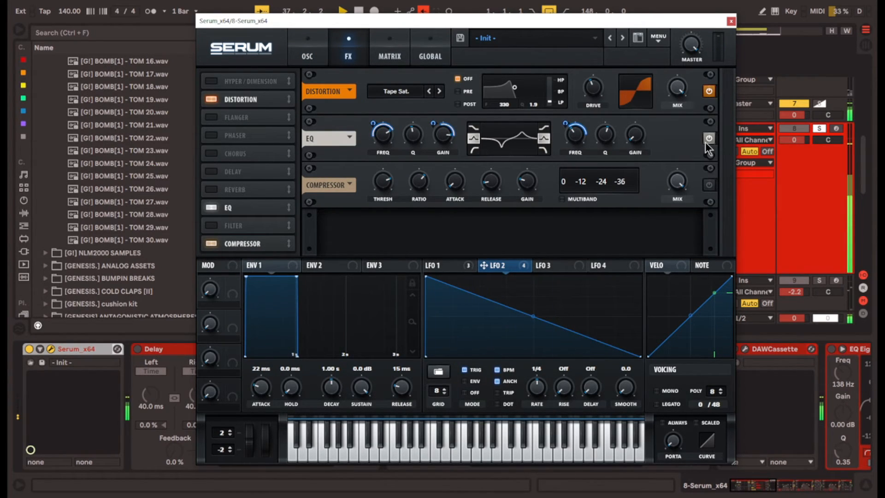
pyautogui.press('space')
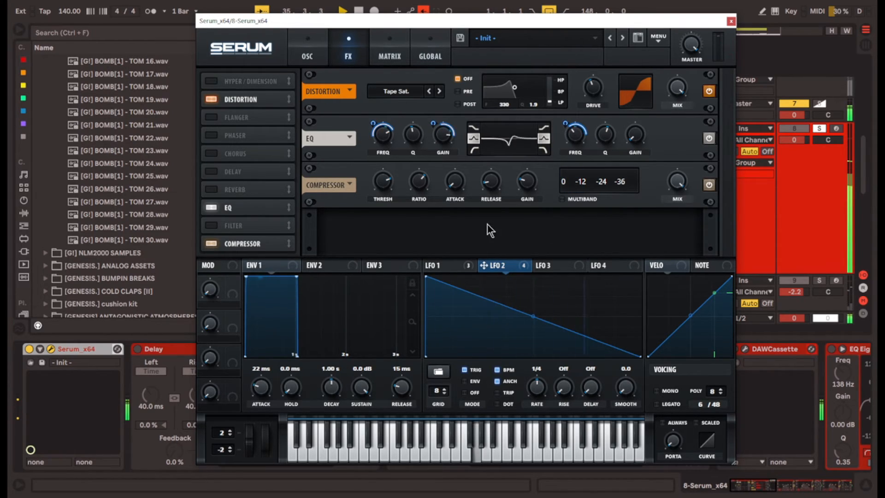
pyautogui.press('space')
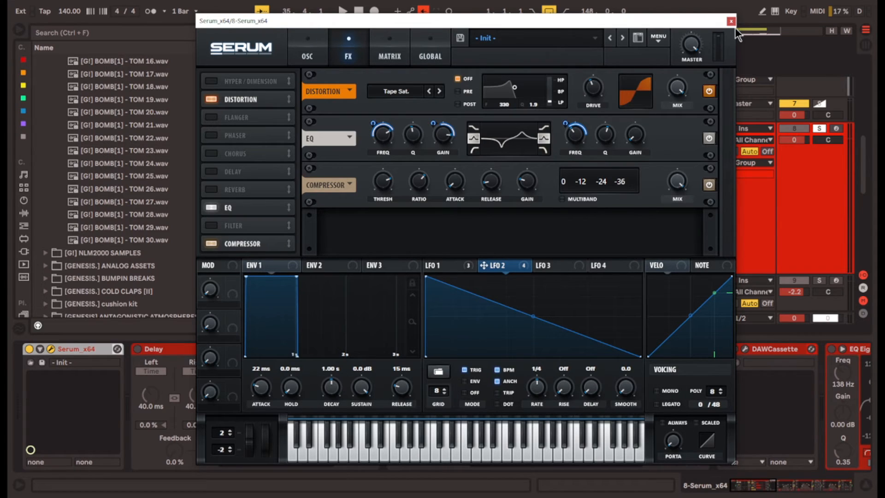
# Close the Serum window and play the synth from bar 33 with the 40 ms Delay switched on and off.
pyautogui.click(732, 22)
pyautogui.click(204, 349)
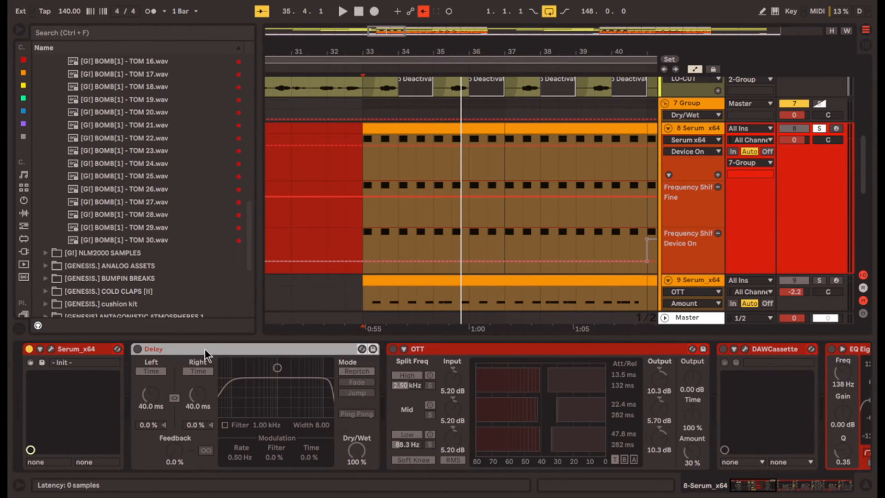
pyautogui.click(139, 349)
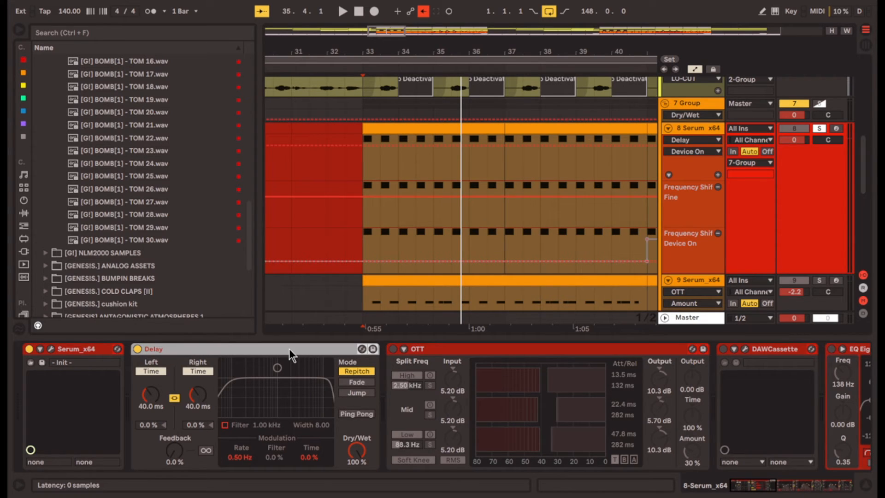
pyautogui.press('space')
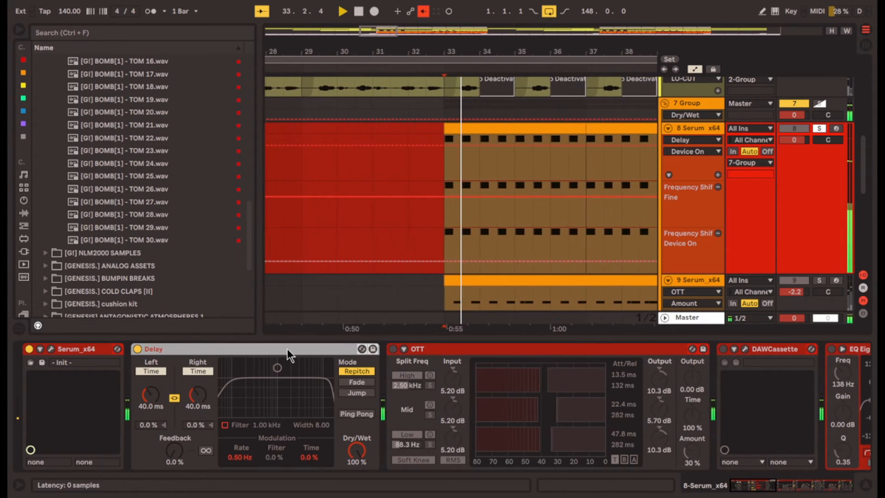
pyautogui.press('space')
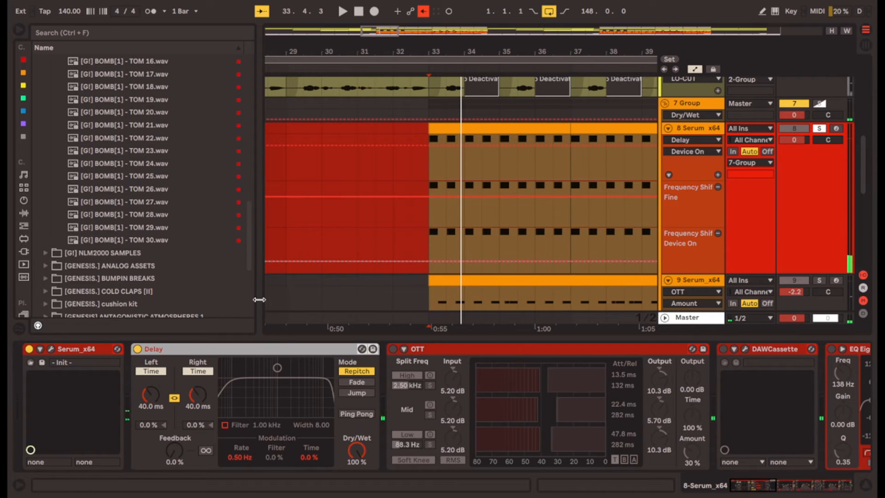
pyautogui.click(454, 239)
pyautogui.scroll(10, 809, 159)
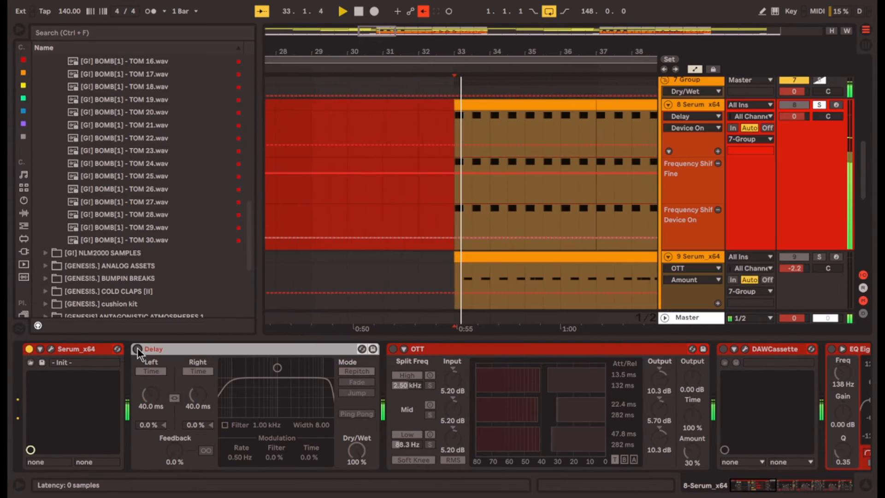
pyautogui.click(137, 348)
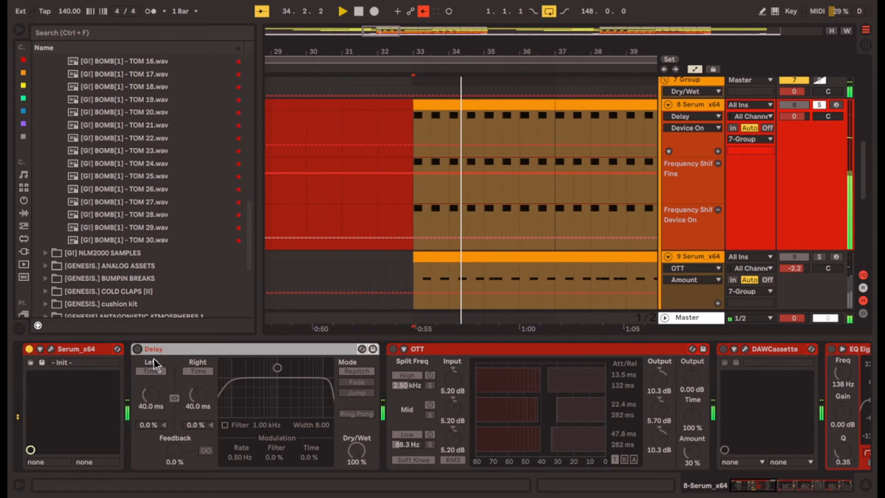
# Re-enable the 40 ms Delay and the OTT after Serum on track 8 and play the synth.
pyautogui.click(138, 349)
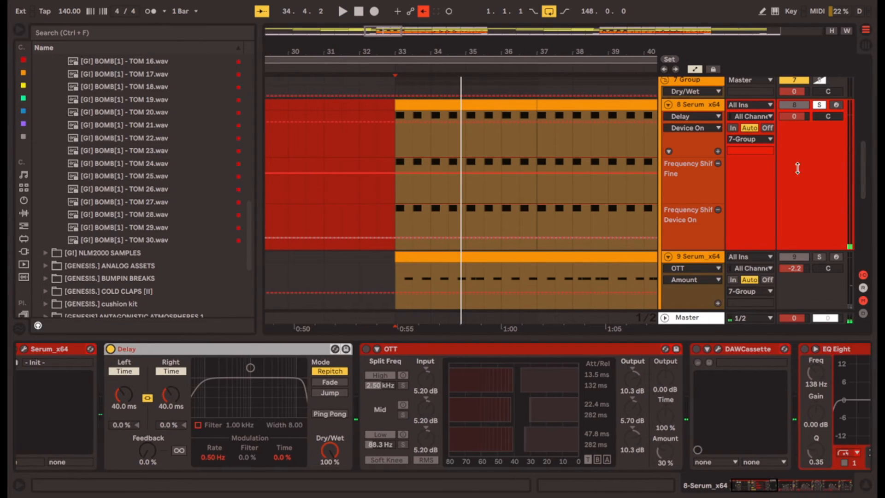
pyautogui.hscroll(3, 347, 397)
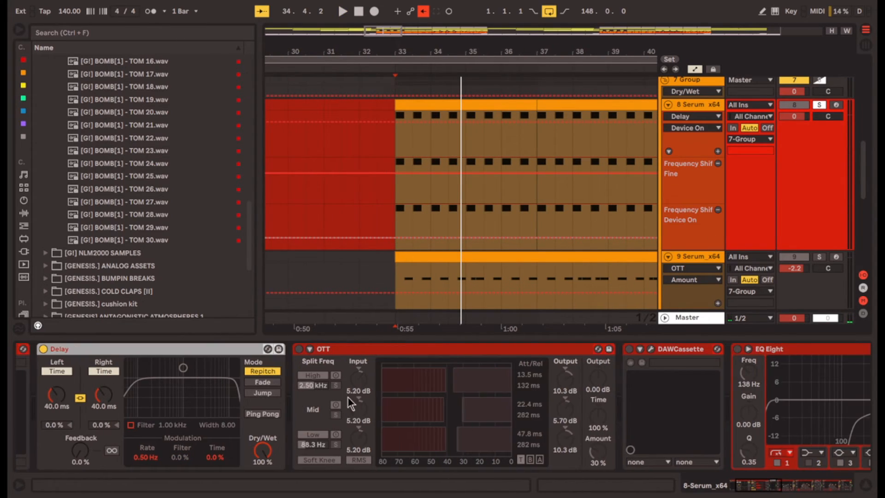
pyautogui.click(298, 349)
pyautogui.press('space')
pyautogui.hscroll(9, 599, 452)
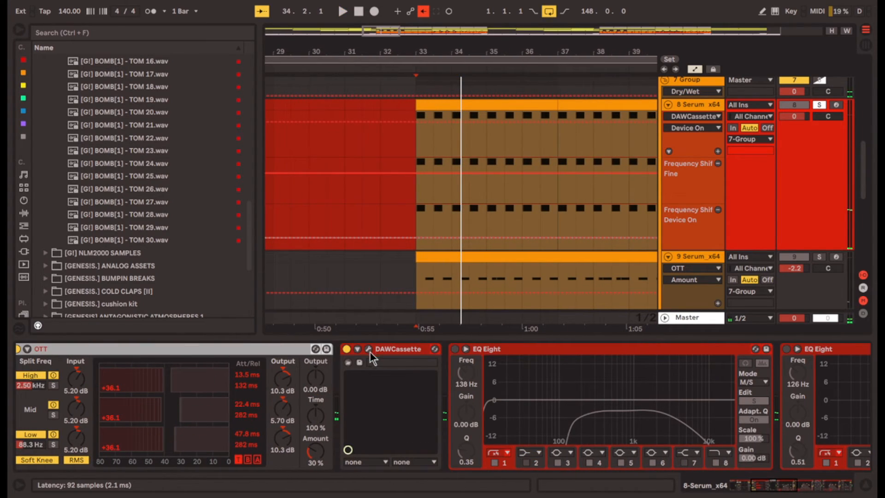
# Open the DAWCassette plug-in's settings on track 8, place its window over the arrangement and play the synth through it.
pyautogui.click(368, 349)
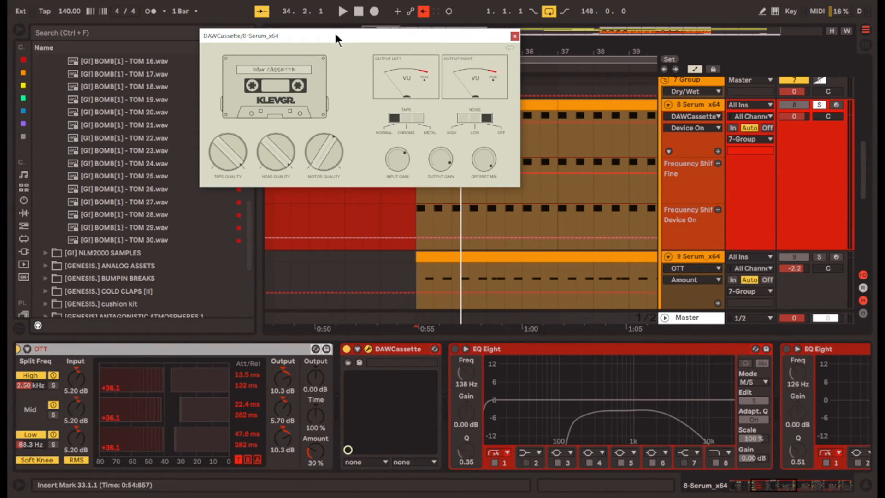
pyautogui.moveTo(334, 36); pyautogui.dragTo(348, 127)
pyautogui.press('space')
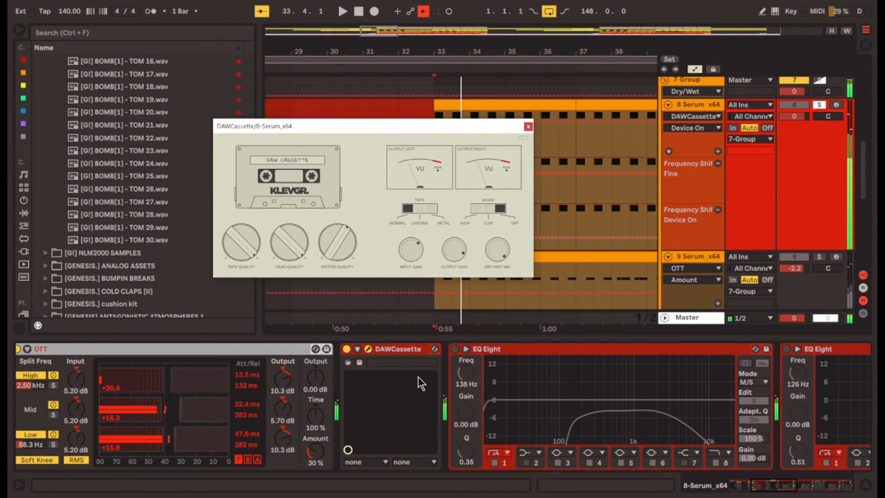
pyautogui.hscroll(5, 418, 380)
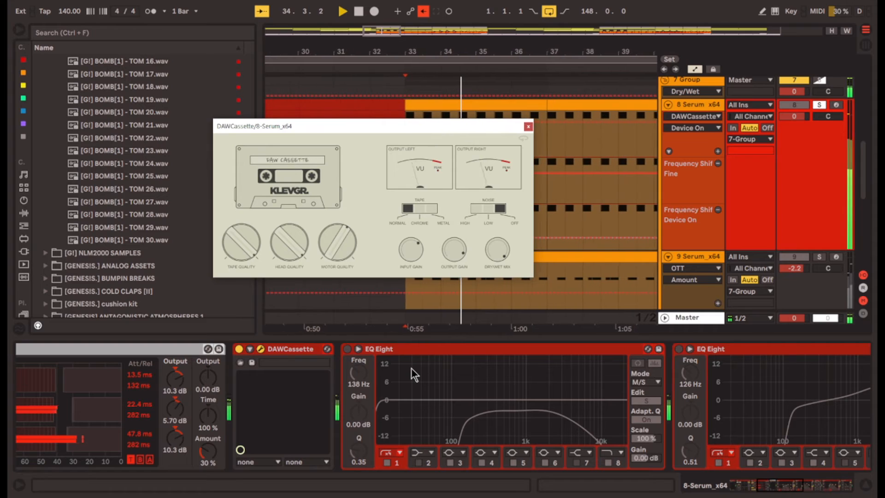
pyautogui.press('space')
# Enable the mid/side EQ Eight after DAWCassette and play the synth through it.
pyautogui.click(347, 351)
pyautogui.click(348, 349)
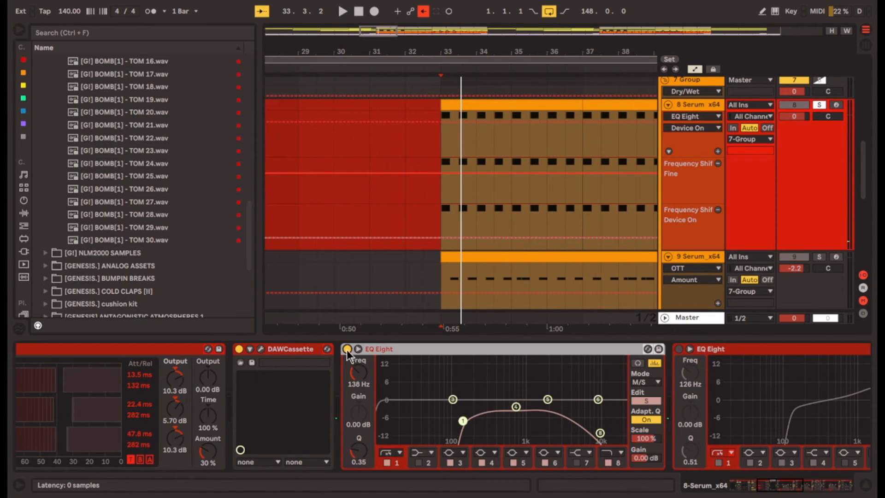
pyautogui.hscroll(4, 538, 419)
pyautogui.press('space')
pyautogui.hscroll(3, 562, 402)
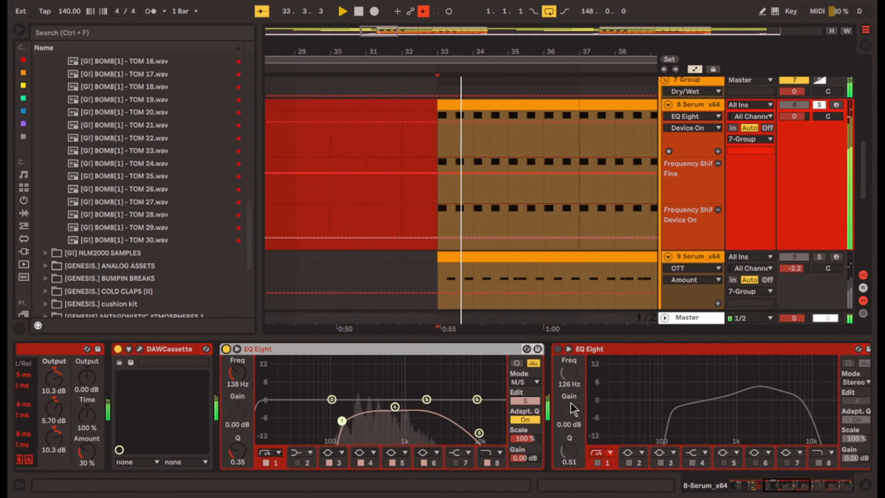
# Play the synth while viewing the EQ Eight's mid curve, and again with its side curve shown.
pyautogui.click(529, 400)
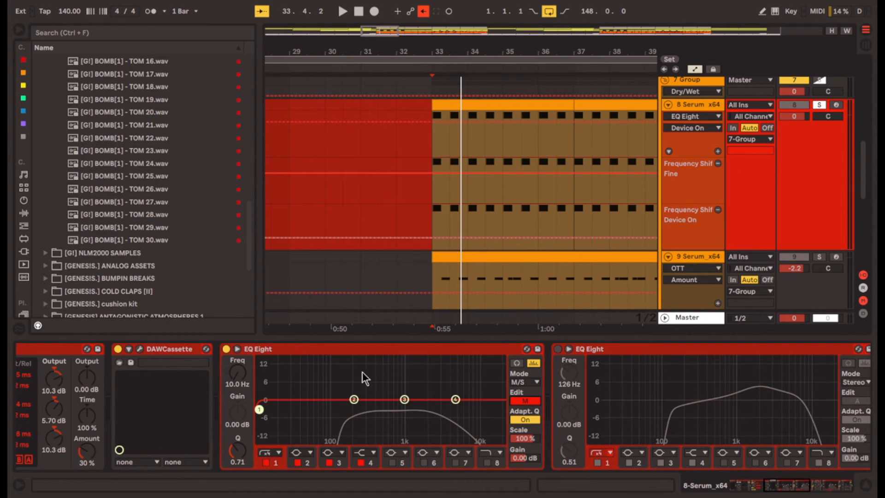
pyautogui.press('space')
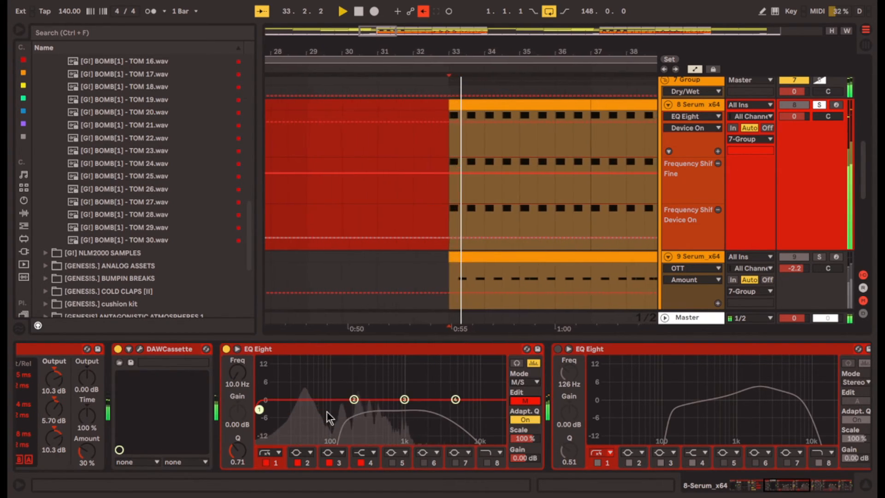
pyautogui.press('space')
pyautogui.click(529, 400)
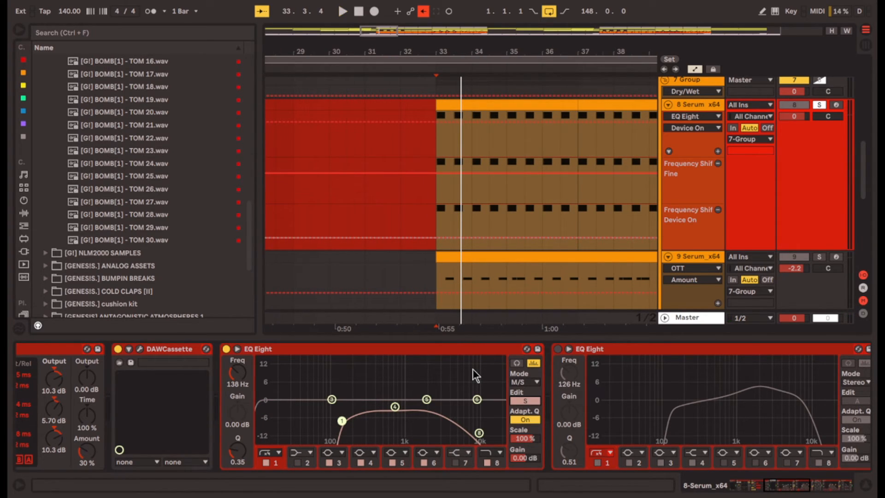
pyautogui.press('space')
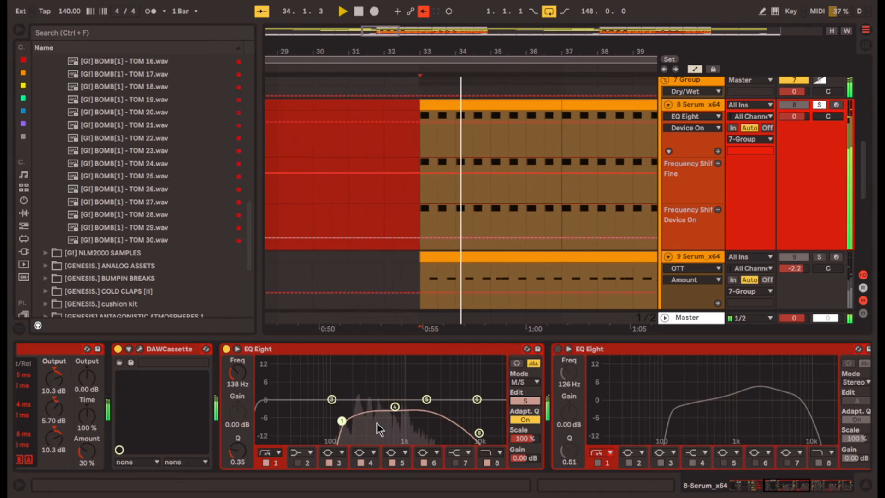
pyautogui.press('space')
# Play the synth with the mid/side EQ Eight bypassed, leaving it enabled again.
pyautogui.press('space')
pyautogui.click(226, 349)
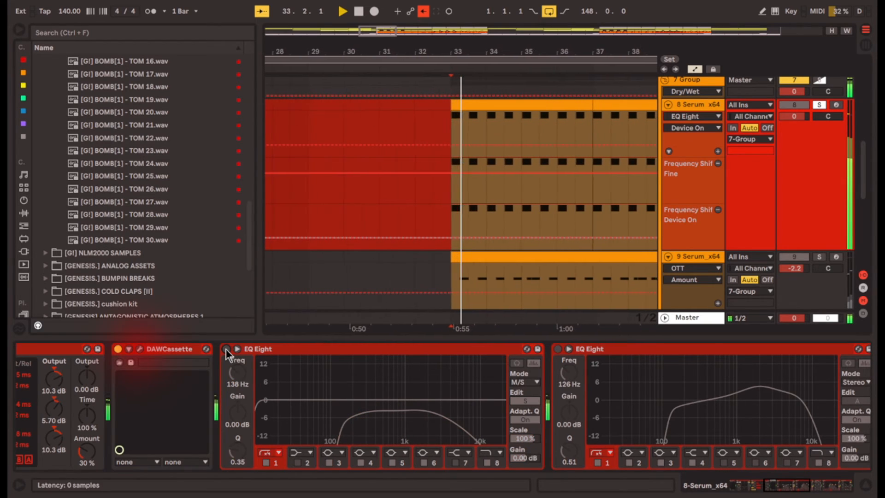
pyautogui.press('space')
pyautogui.click(225, 349)
# Enable the stereo EQ Eight before the Frequency Shifter and play the synth through it.
pyautogui.hscroll(5, 405, 345)
pyautogui.hscroll(2, 405, 345)
pyautogui.click(318, 348)
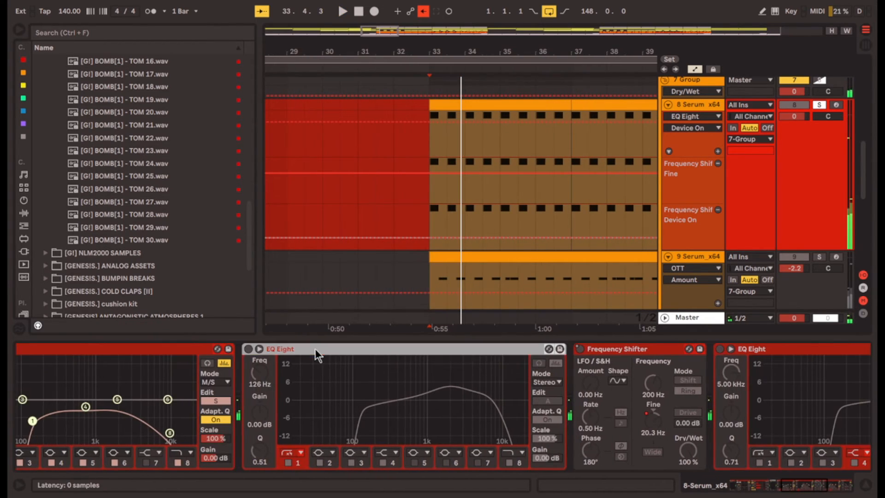
pyautogui.click(252, 348)
pyautogui.hscroll(3, 415, 422)
pyautogui.press('space')
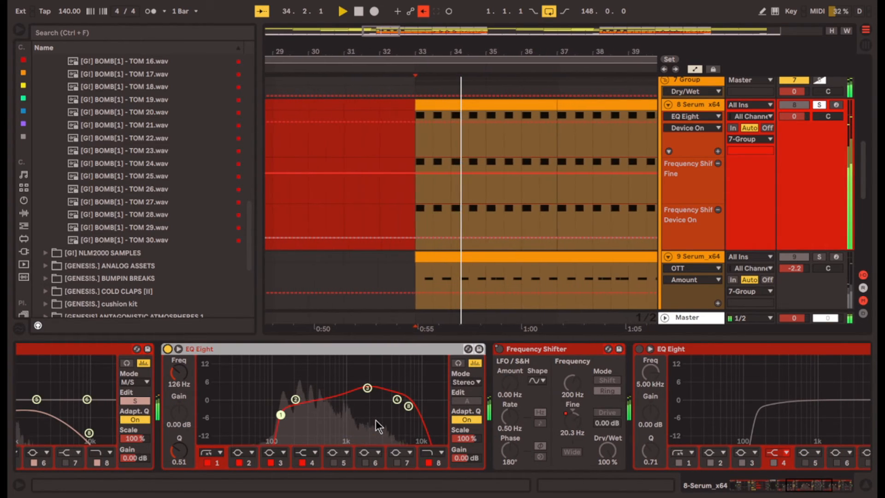
pyautogui.press('space')
pyautogui.hscroll(-2, 414, 419)
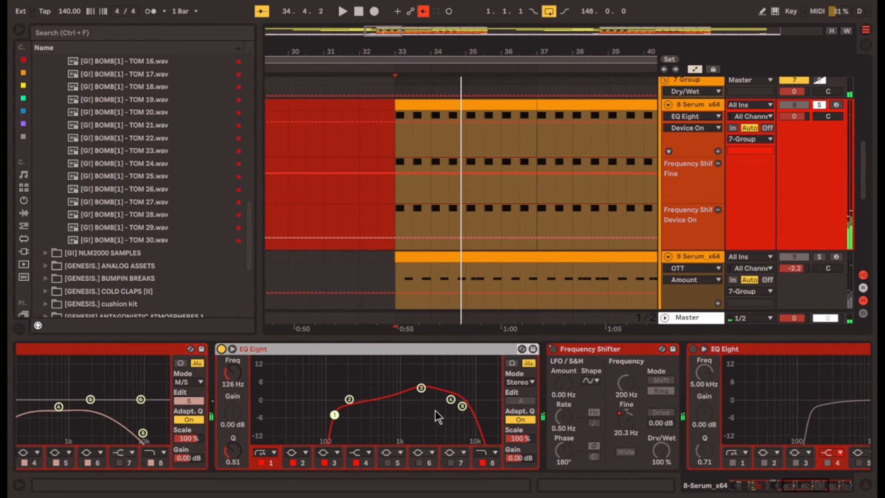
# Show the Frequency Shifter's Device On automation on track 8 and play from bar 40.
pyautogui.hscroll(5, 444, 384)
pyautogui.click(399, 351)
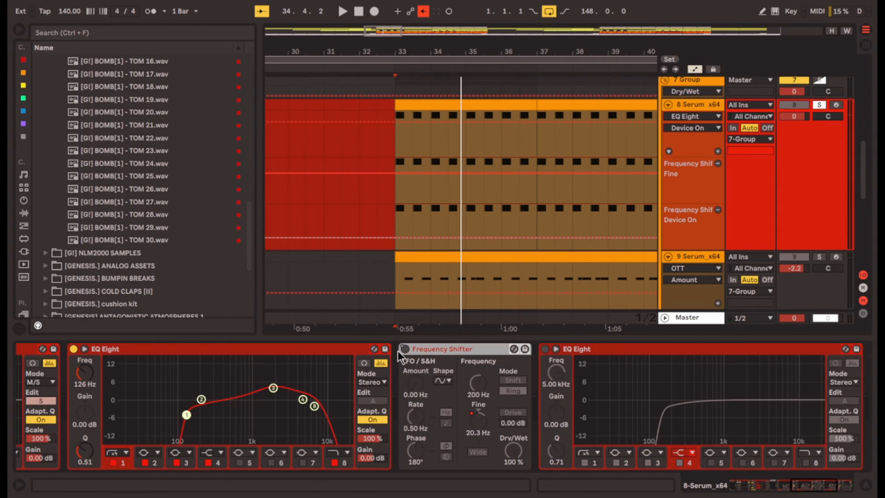
pyautogui.rightClick(402, 347)
pyautogui.click(459, 374)
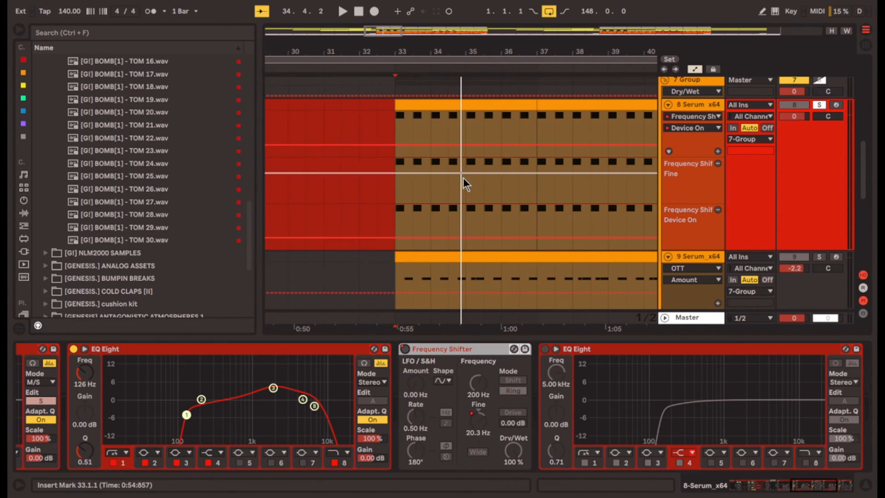
pyautogui.hscroll(5, 493, 186)
pyautogui.click(445, 213)
pyautogui.press('space')
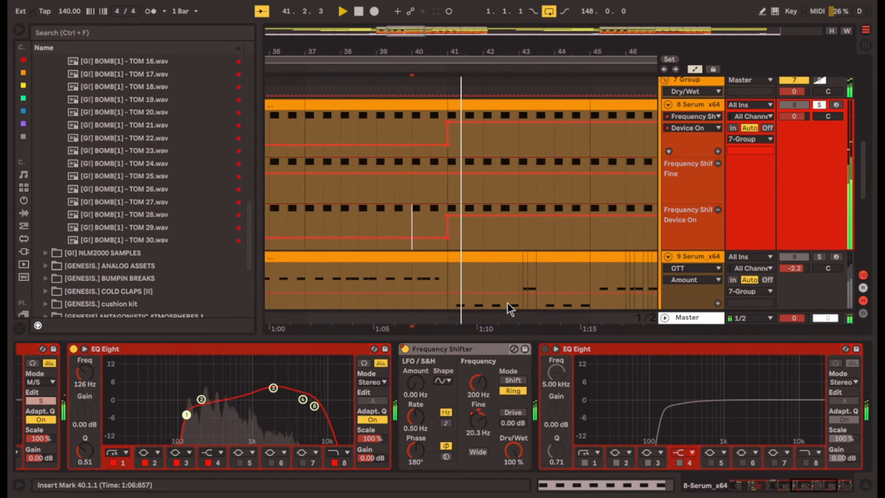
# Enable the EQ Eight that follows the Frequency Shifter and play the section again.
pyautogui.hscroll(5, 582, 422)
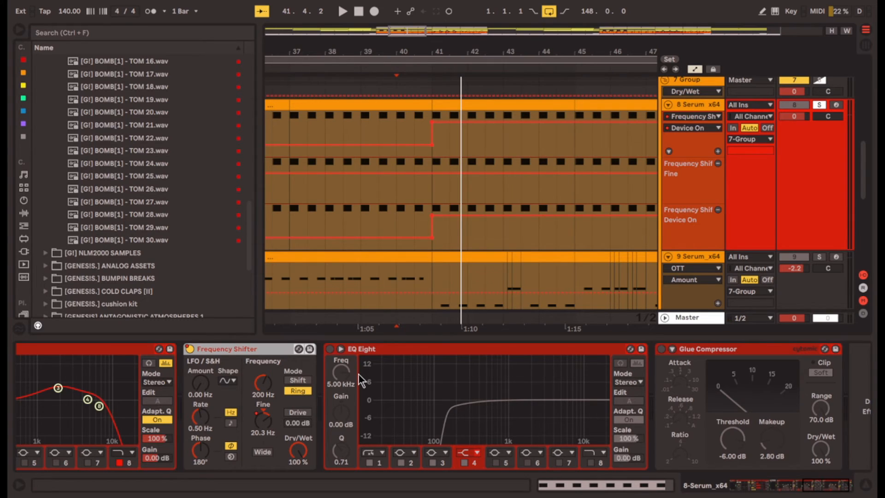
pyautogui.click(330, 348)
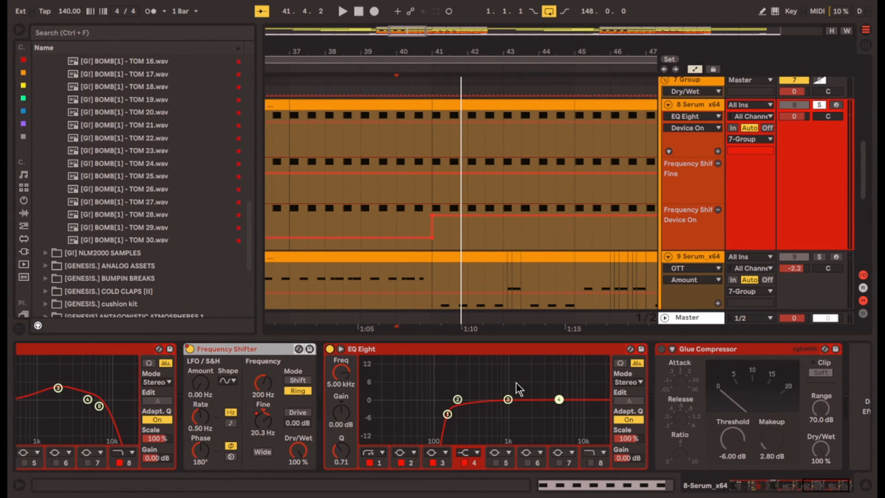
pyautogui.press('space')
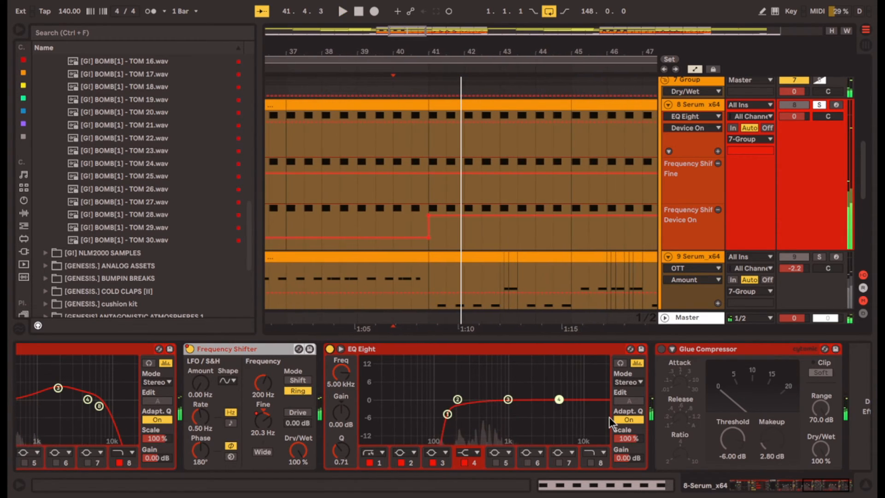
# Enable the Glue Compressor at the end of track 8's chain and play the full chain from bar 40.
pyautogui.hscroll(2, 600, 392)
pyautogui.click(616, 349)
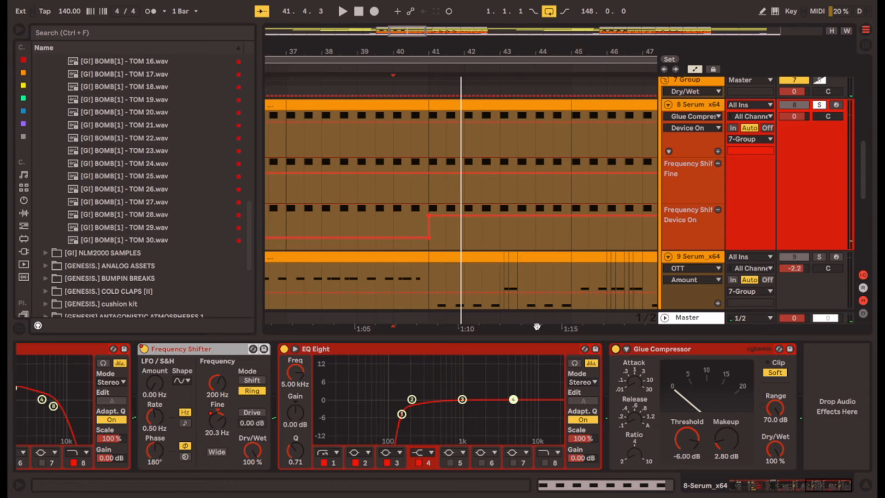
pyautogui.press('space')
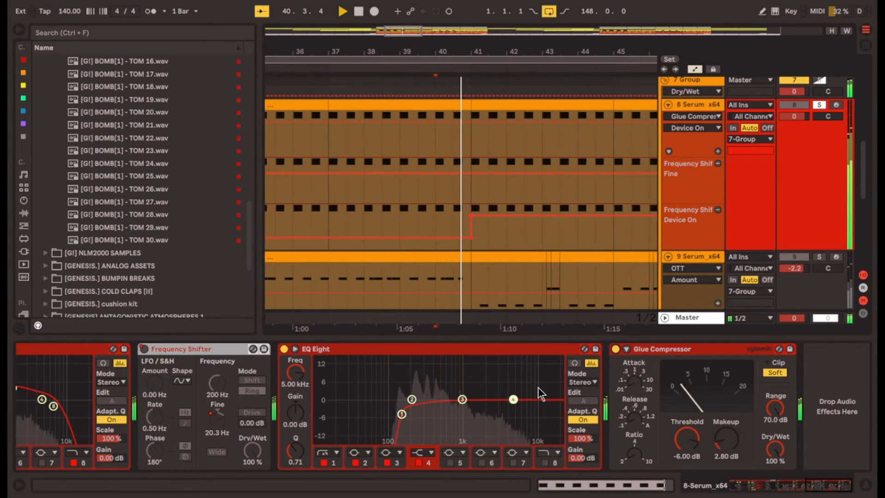
pyautogui.scroll(-2, 549, 235)
pyautogui.press('space')
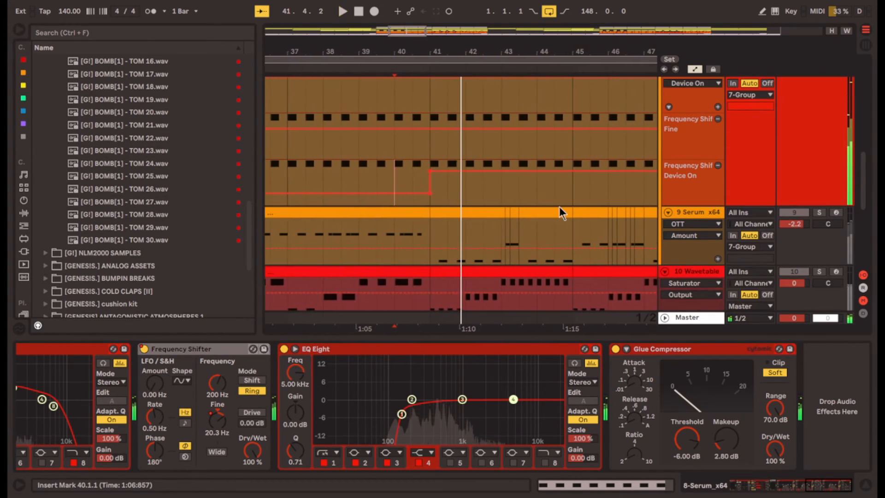
# Solo the second Serum synth on track 9 and play it from bar 33.
pyautogui.scroll(-4, 561, 210)
pyautogui.click(710, 214)
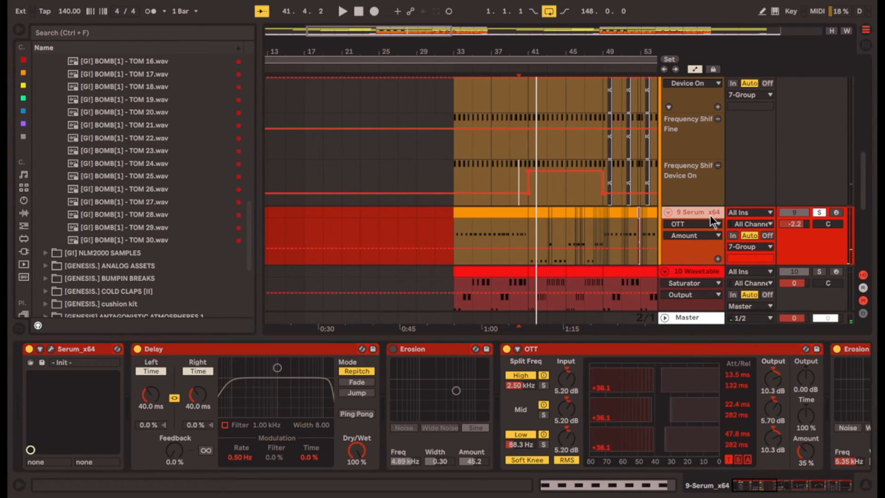
pyautogui.press('space')
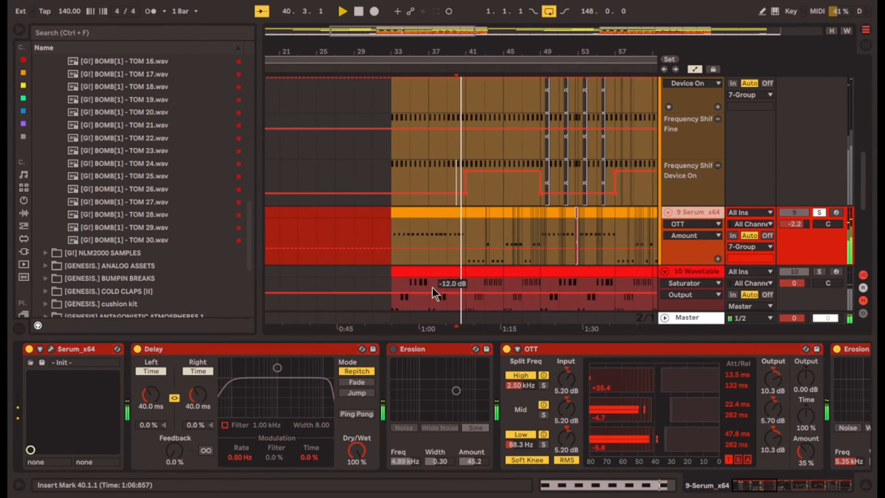
pyautogui.click(392, 234)
pyautogui.scroll(4, 391, 234)
pyautogui.press('space')
pyautogui.press('space')
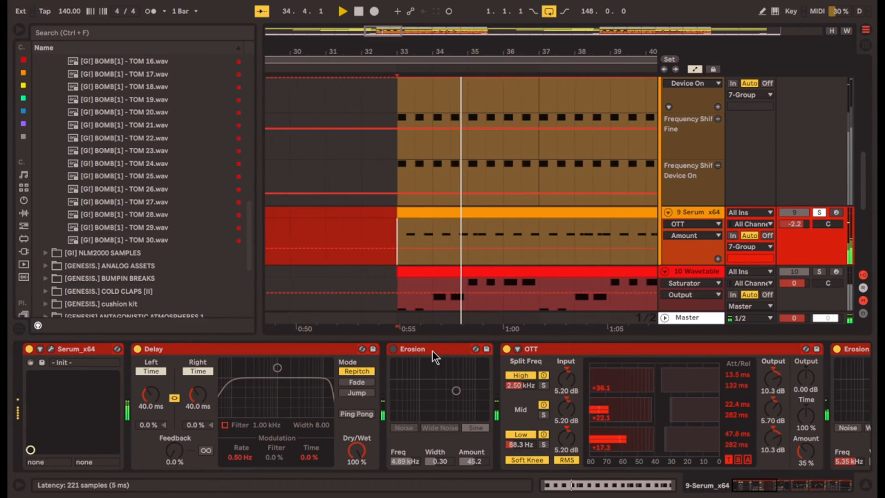
pyautogui.press('space')
# Compare the device chains of the two Serum tracks, including track 9's Erosion devices, ending on track 9.
pyautogui.hscroll(5, 432, 350)
pyautogui.scroll(3, 685, 172)
pyautogui.click(695, 150)
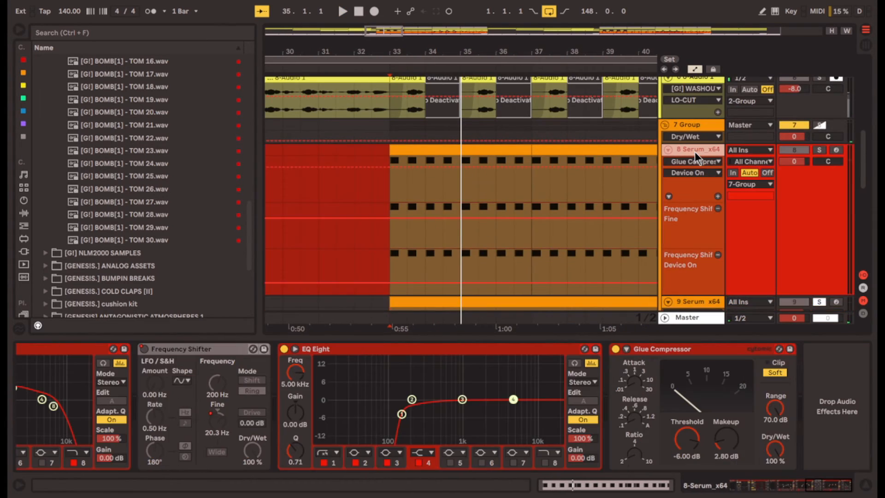
pyautogui.scroll(-3, 694, 152)
pyautogui.click(694, 190)
pyautogui.scroll(5, 702, 203)
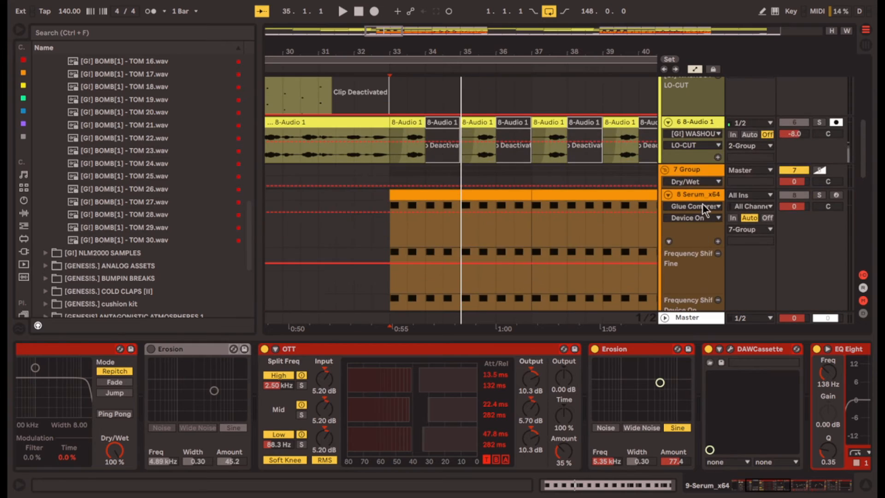
pyautogui.click(703, 239)
pyautogui.scroll(-3, 703, 239)
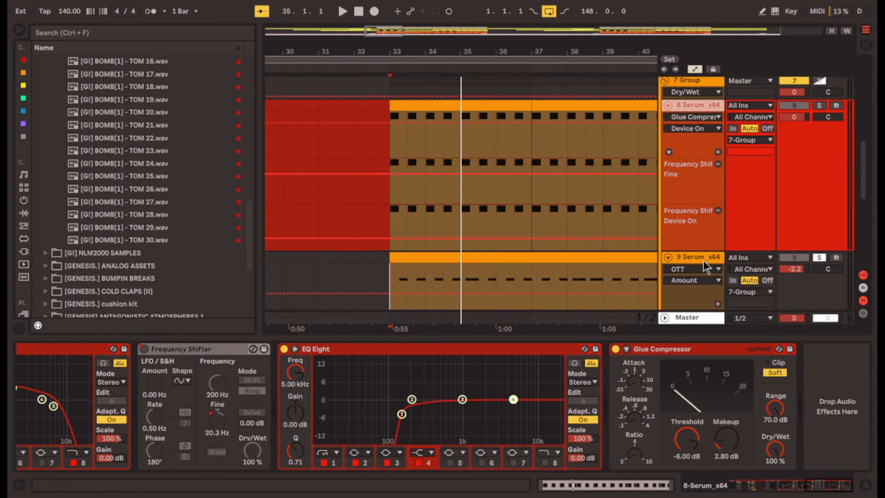
pyautogui.click(703, 261)
pyautogui.moveTo(756, 488); pyautogui.dragTo(754, 452)
pyautogui.scroll(5, 794, 387)
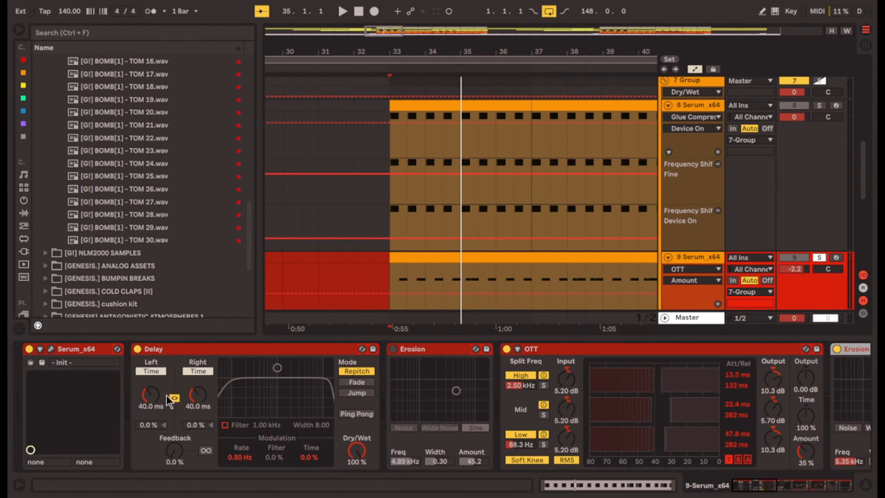
# Open track 9's Serum window and play the patch while examining its oscillators, filter and LFO 1.
pyautogui.click(68, 350)
pyautogui.click(51, 349)
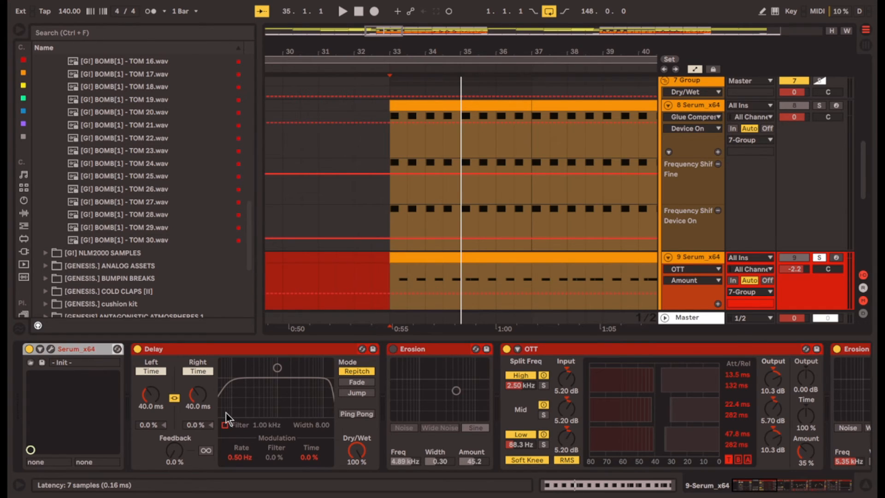
pyautogui.press('space')
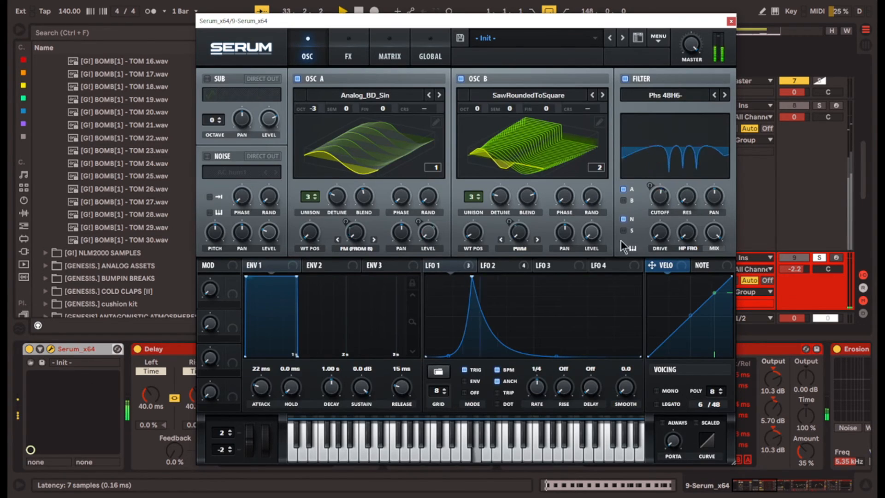
pyautogui.press('space')
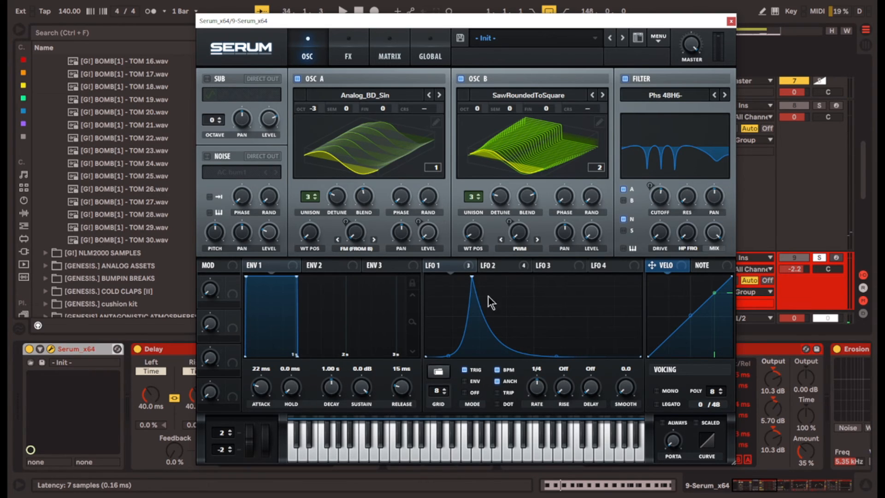
# Play track 9's patch while examining Serum's LFO 1, LFO 2, effects and modulation matrix, and close the Serum window.
pyautogui.click(505, 263)
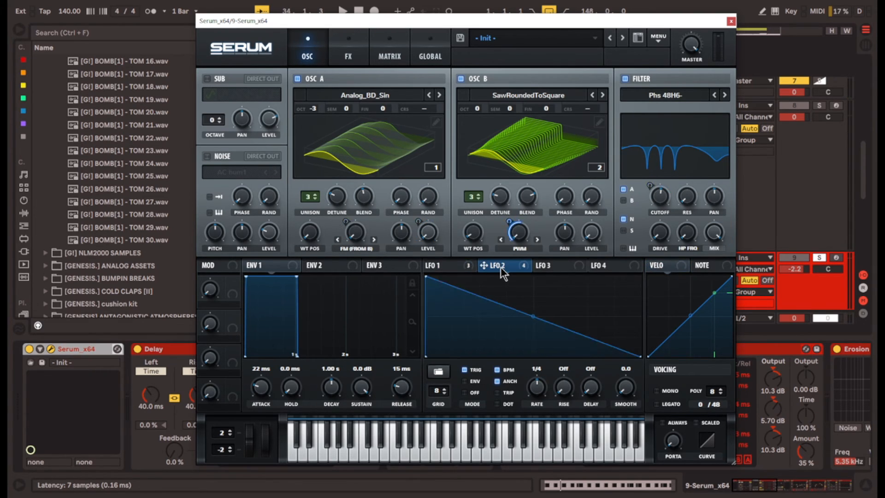
pyautogui.click(467, 267)
pyautogui.press('space')
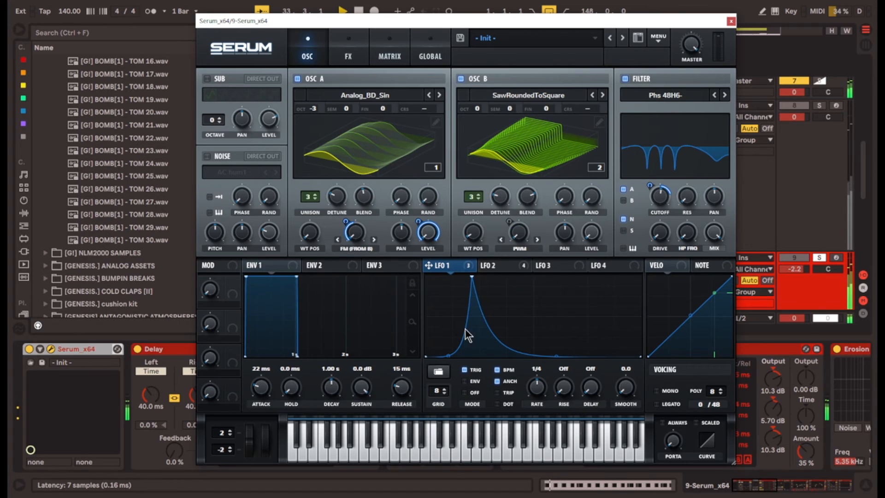
pyautogui.click(357, 53)
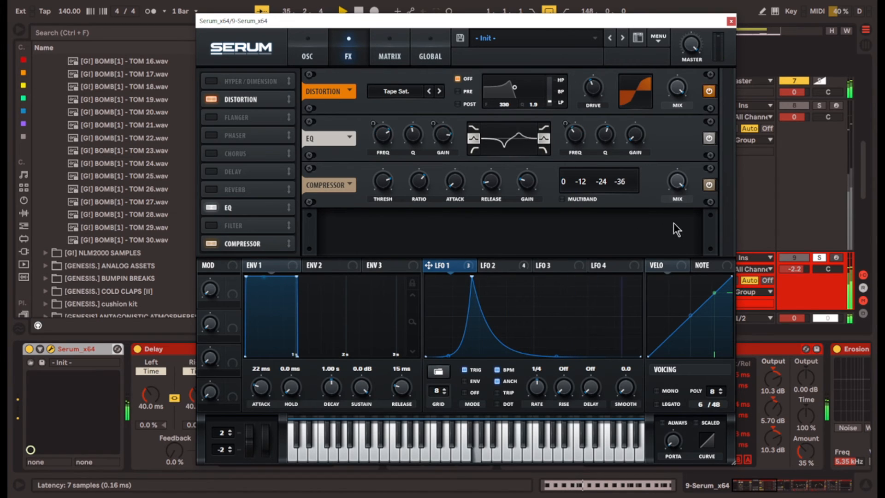
pyautogui.click(316, 51)
pyautogui.click(373, 52)
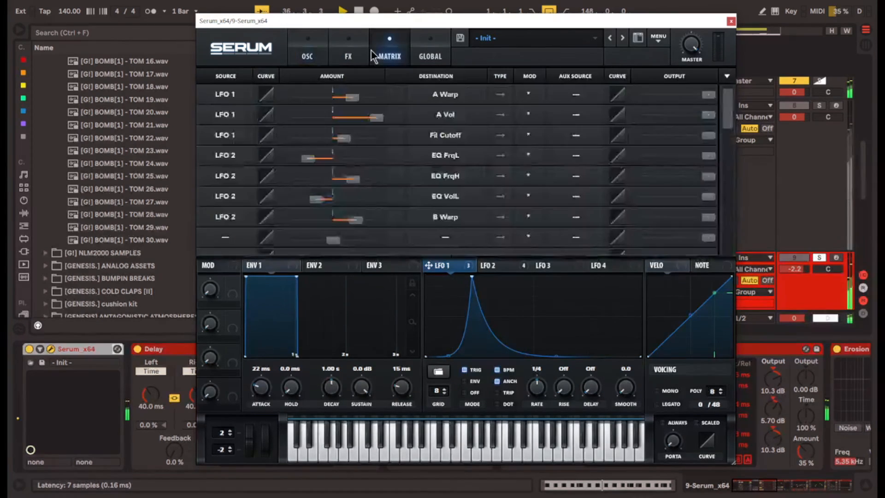
pyautogui.click(346, 53)
pyautogui.click(731, 21)
# Examine track 9's device chain from Delay through Erosion, OTT and DAWCassette to the first EQ Eight.
pyautogui.scroll(-3, 630, 420)
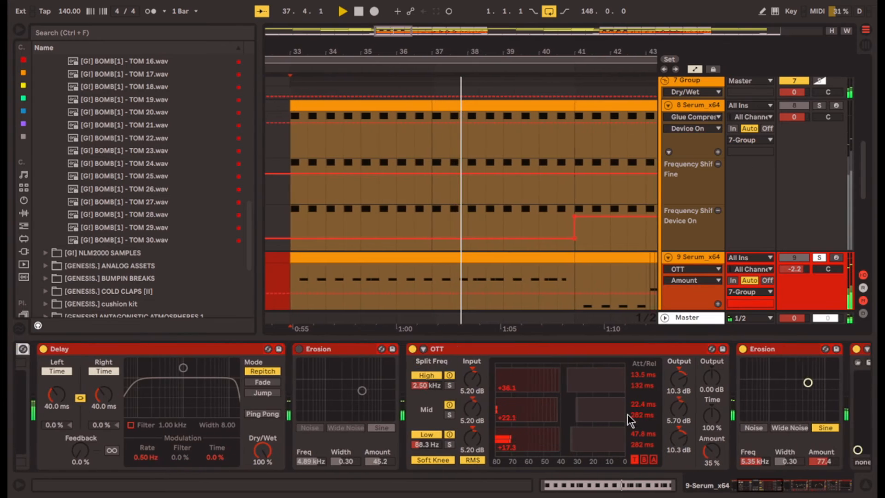
pyautogui.scroll(-5, 630, 420)
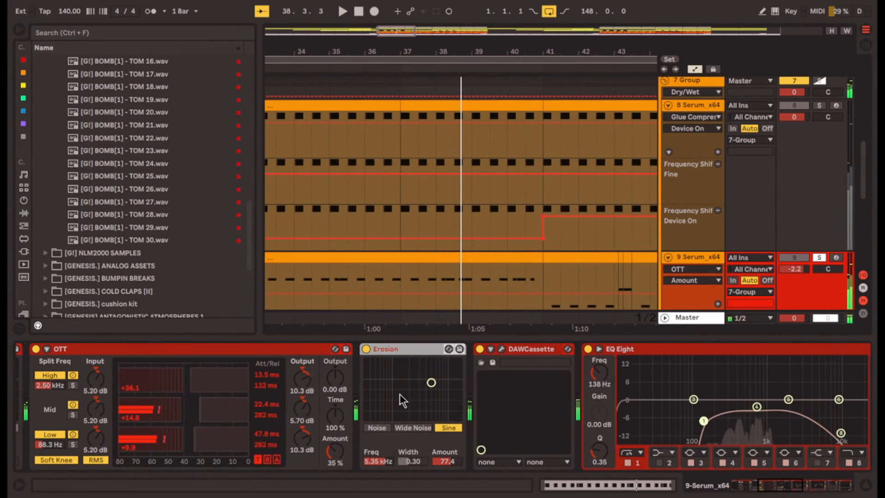
pyautogui.scroll(8, 459, 401)
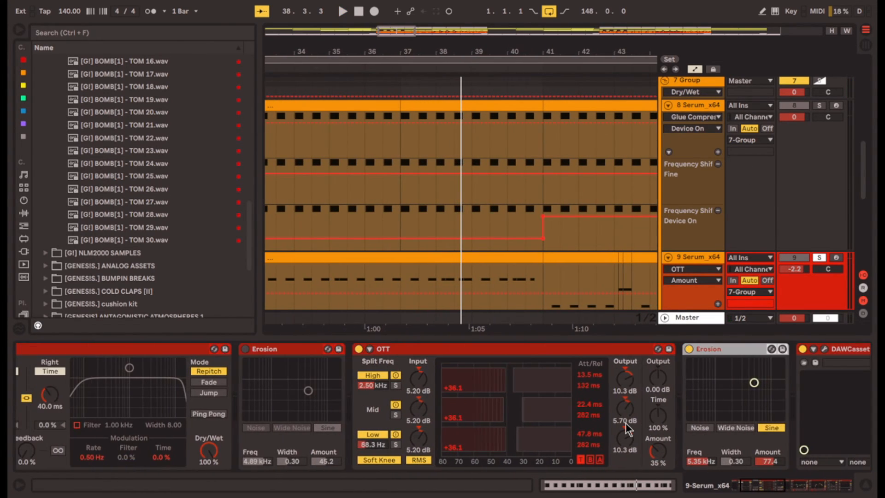
pyautogui.hscroll(-2, 630, 239)
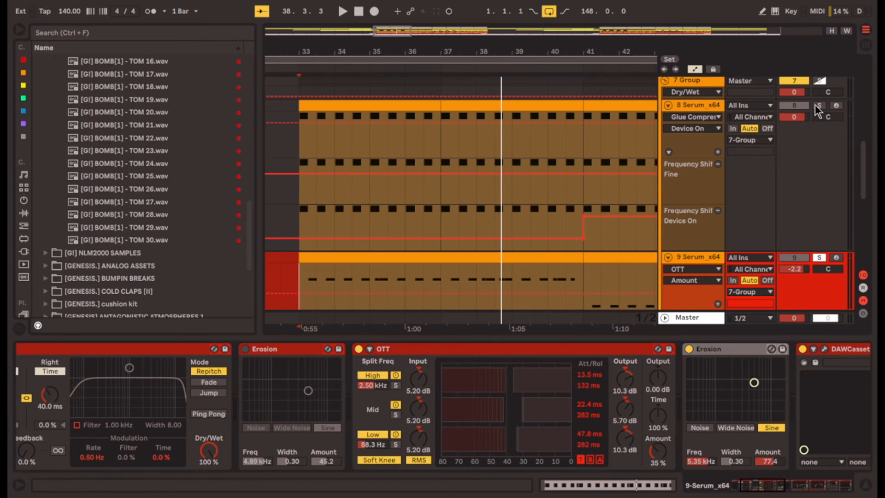
# Solo the whole 7 Group and play both Serum synths together from bar 33.
pyautogui.click(819, 81)
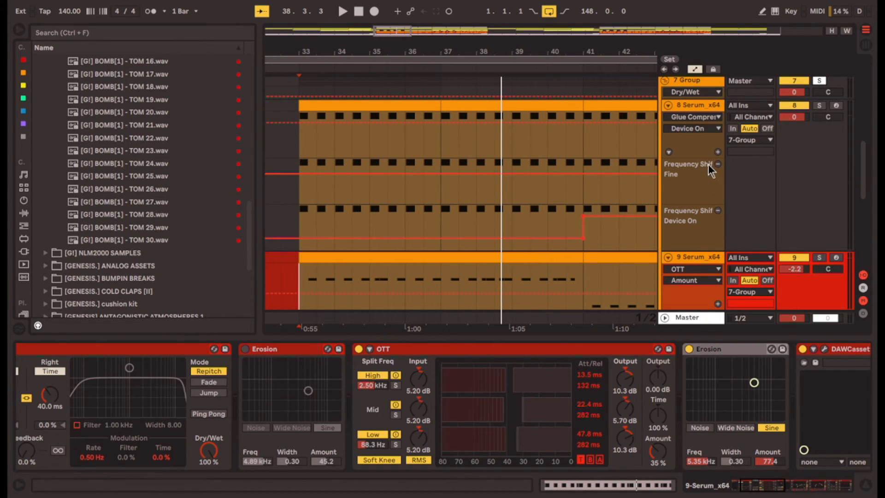
pyautogui.press('space')
pyautogui.scroll(-2, 632, 216)
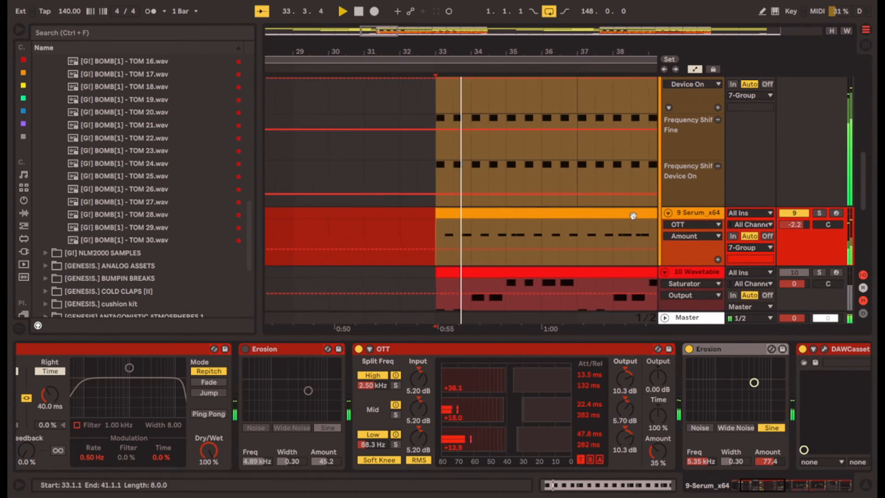
pyautogui.hscroll(1, 633, 216)
pyautogui.scroll(1, 632, 215)
pyautogui.press('space')
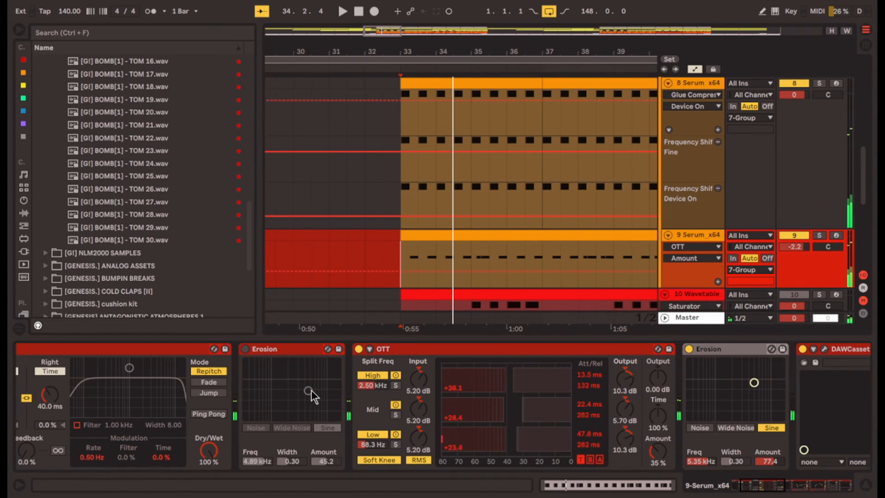
# Examine the second half of track 9's chain, from Erosion to the two EQ Eights and the Glue Compressor.
pyautogui.hscroll(-2, 312, 438)
pyautogui.hscroll(-1, 312, 434)
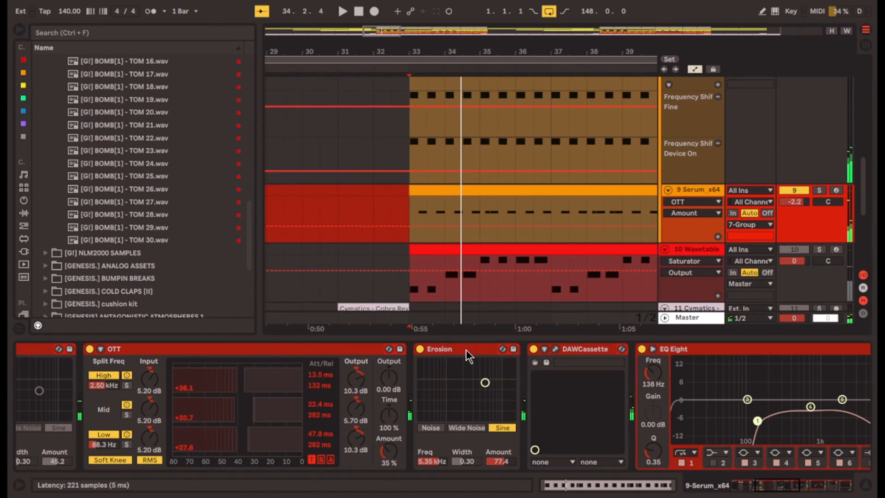
pyautogui.hscroll(5, 697, 424)
pyautogui.hscroll(2, 510, 280)
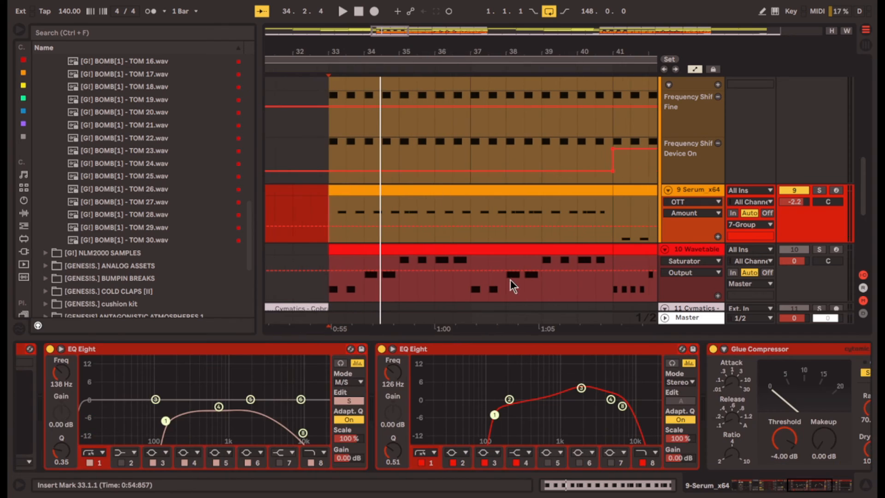
pyautogui.scroll(2, 504, 273)
pyautogui.hscroll(5, 499, 270)
# Highlight bars 37 to 41 and bars 41 to 43 on track 9 to compare the note patterns.
pyautogui.moveTo(295, 255); pyautogui.dragTo(432, 249)
pyautogui.hscroll(2, 478, 259)
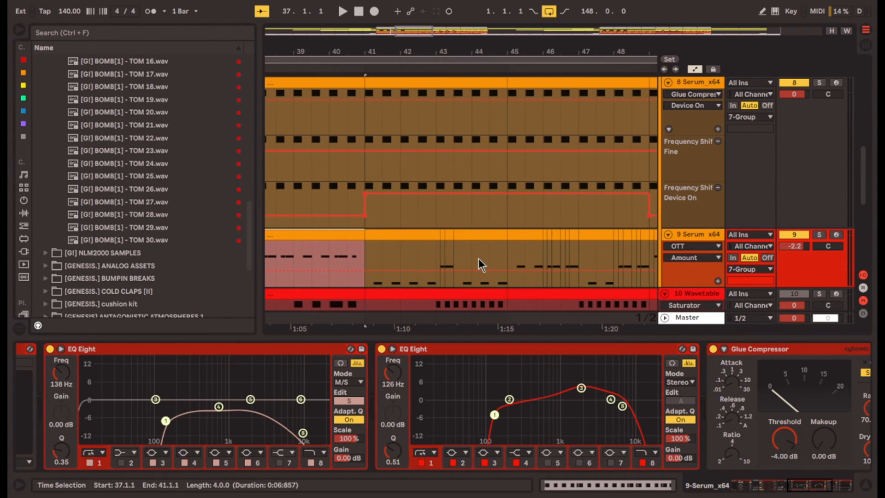
pyautogui.click(364, 266)
pyautogui.moveTo(367, 261); pyautogui.dragTo(429, 253)
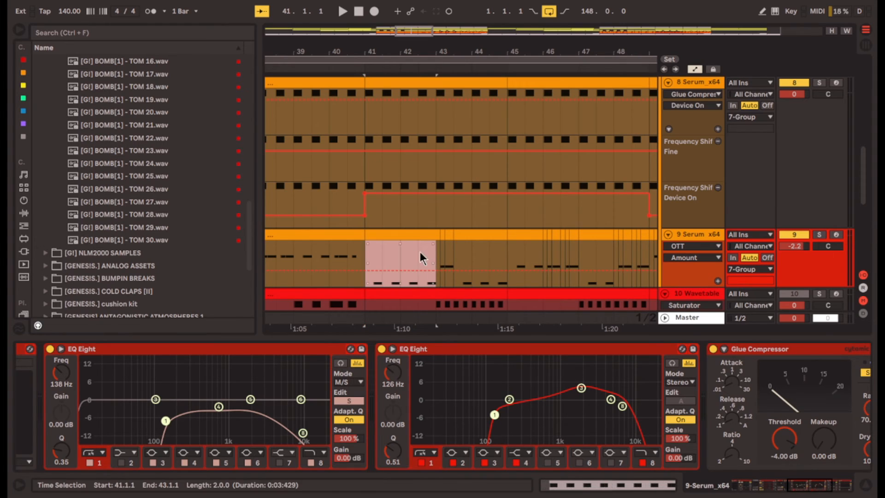
# Open track 8's MIDI clip, select all its G3 notes and audition the B3 key for comparison.
pyautogui.doubleClick(400, 235)
pyautogui.click(403, 409)
pyautogui.click(322, 191)
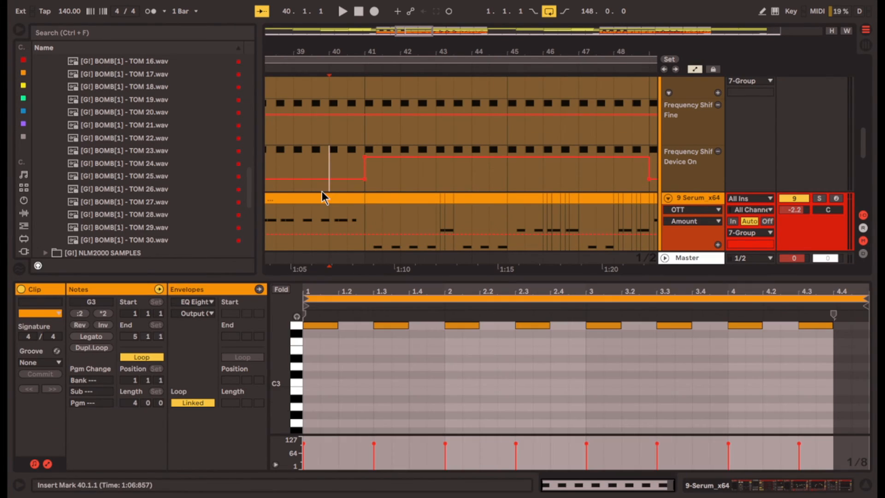
pyautogui.moveTo(328, 401); pyautogui.dragTo(327, 346)
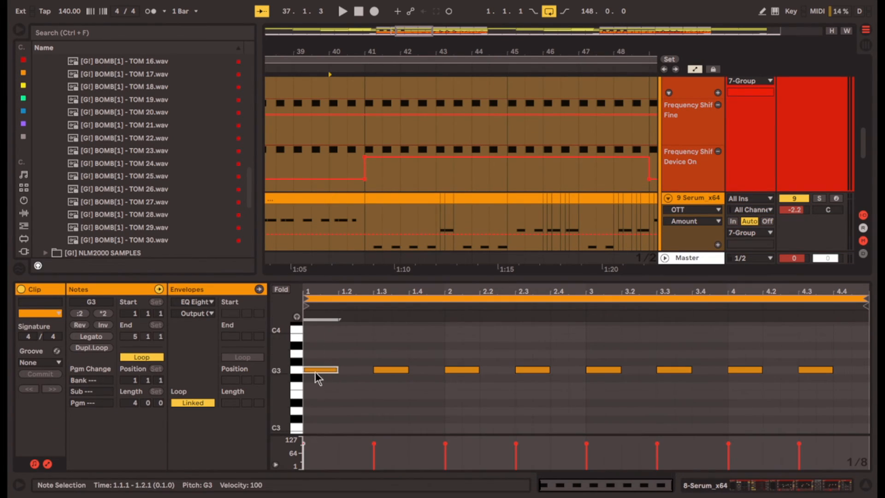
pyautogui.click(298, 369)
pyautogui.scroll(2, 383, 413)
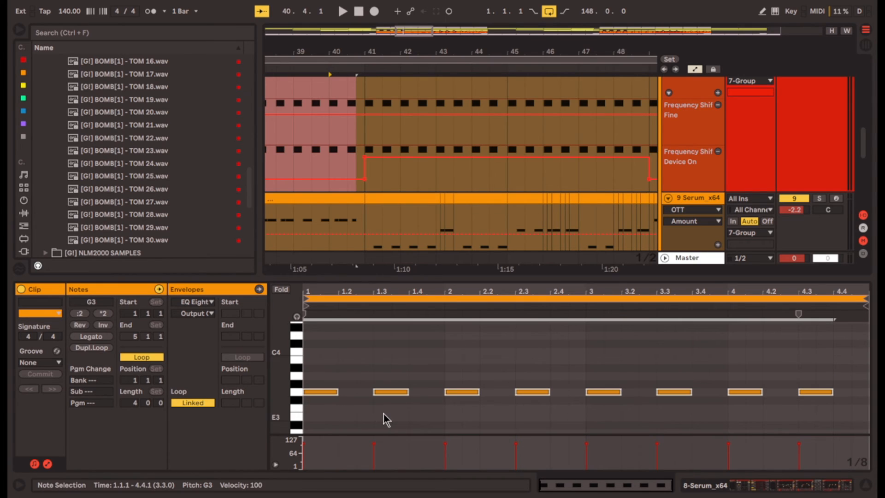
pyautogui.click(300, 359)
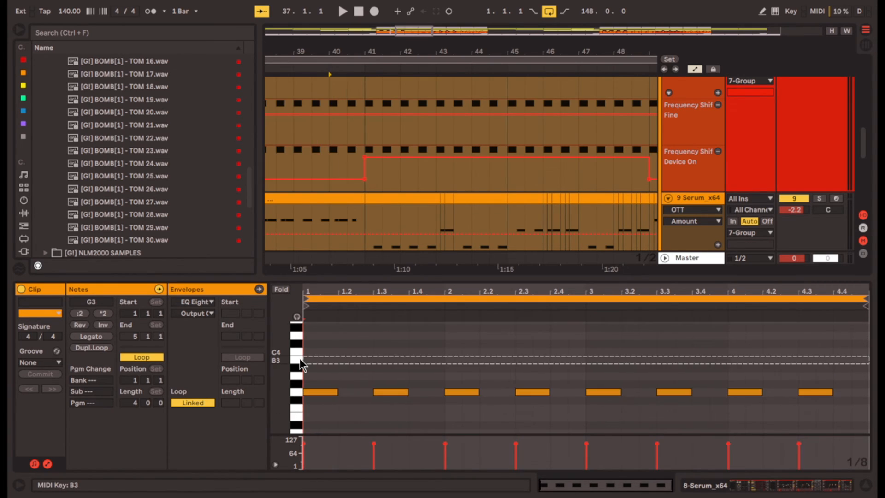
# Play the drop from bar 41 while viewing the B2 notes in track 9's clip.
pyautogui.click(366, 214)
pyautogui.press('space')
pyautogui.click(518, 204)
pyautogui.click(508, 200)
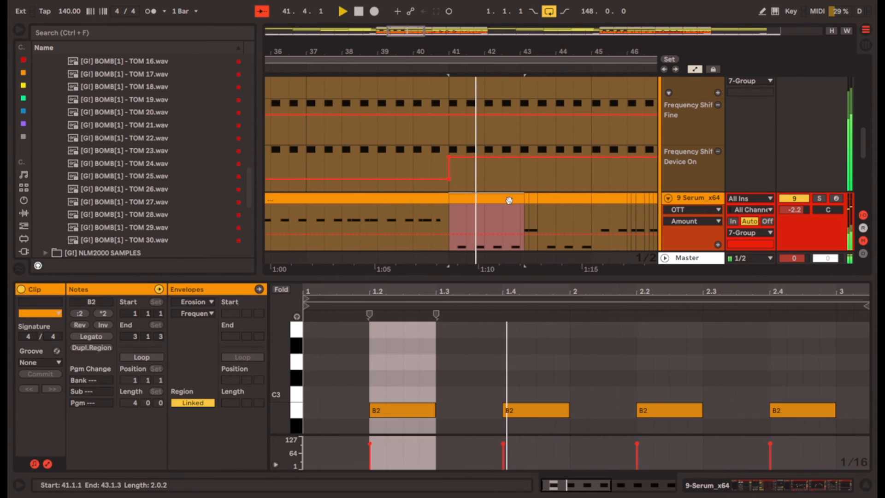
pyautogui.press('space')
pyautogui.click(452, 222)
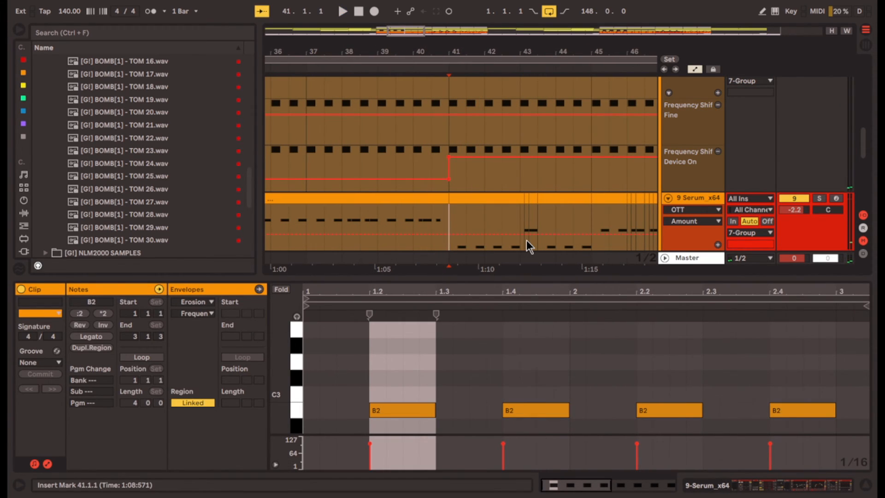
# Solo track 8 together with track 9 and play both Serum parts from bar 41.
pyautogui.press('space')
pyautogui.scroll(3, 691, 198)
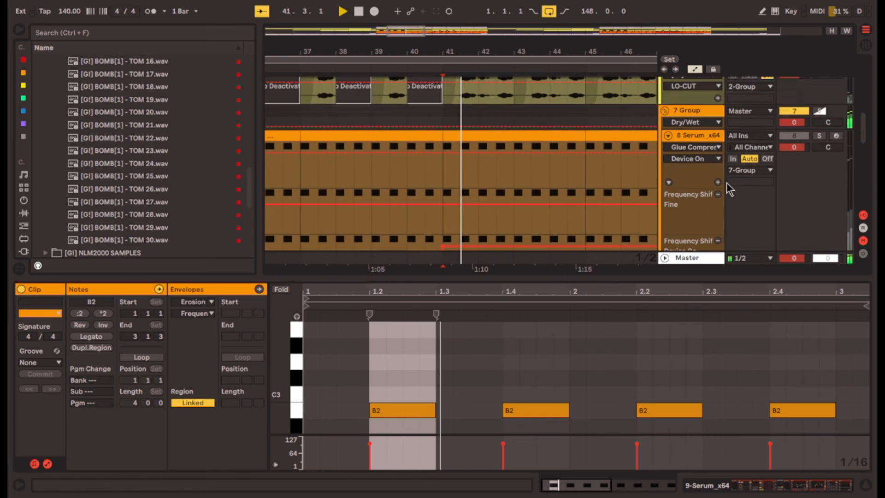
pyautogui.keyDown('ctrl'); pyautogui.click(819, 136); pyautogui.keyUp('ctrl')
pyautogui.scroll(-2, 565, 198)
pyautogui.press('space')
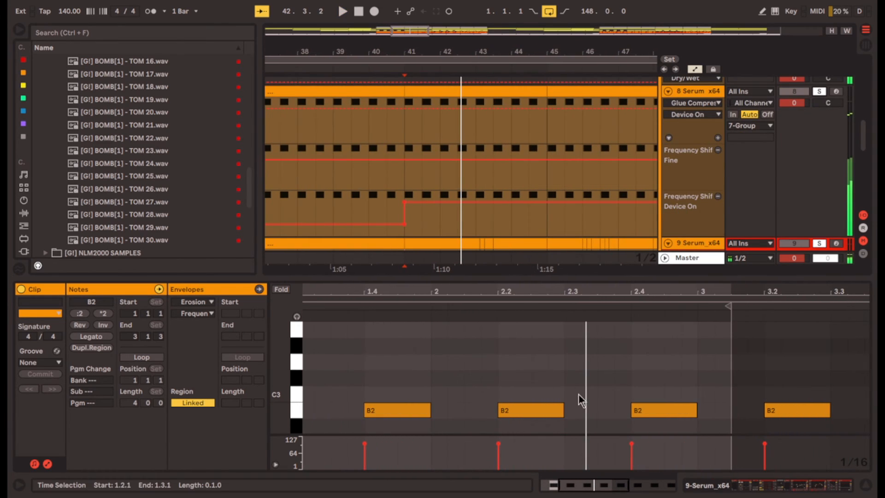
pyautogui.press('space')
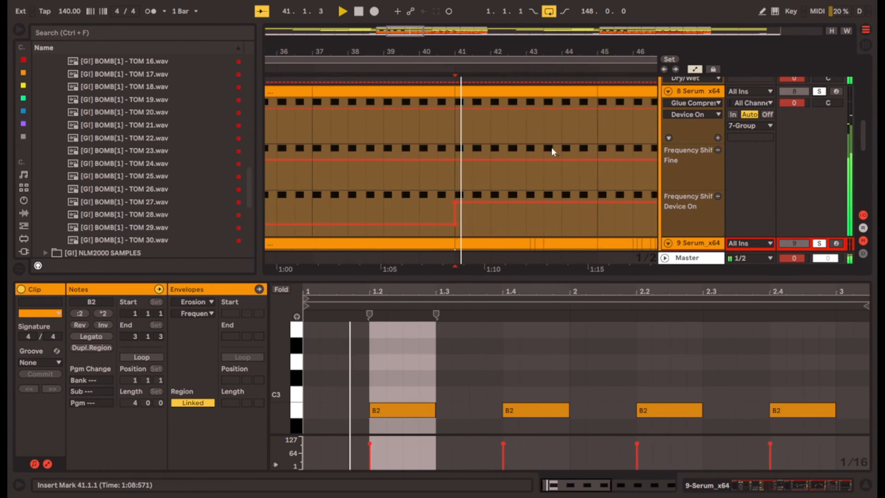
# Hide the clip detail view and play track 9's variation from bar 43.
pyautogui.scroll(-3, 552, 148)
pyautogui.click(865, 486)
pyautogui.hscroll(2, 518, 223)
pyautogui.scroll(5, 456, 200)
pyautogui.click(414, 175)
pyautogui.doubleClick(413, 176)
pyautogui.press('space')
pyautogui.scroll(-5, 491, 389)
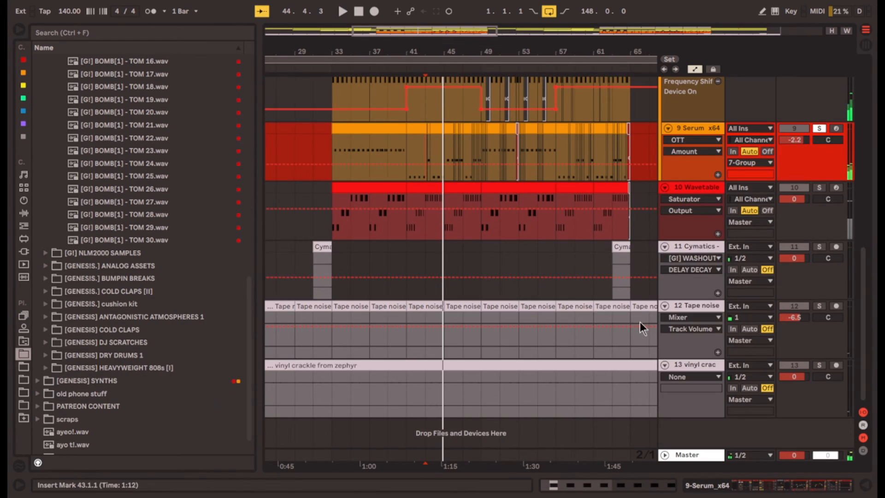
# Solo the Wavetable bass on track 10 and play its clip from bar 33.
pyautogui.scroll(1, 639, 322)
pyautogui.click(674, 210)
pyautogui.press('s')
pyautogui.click(375, 211)
pyautogui.press('space')
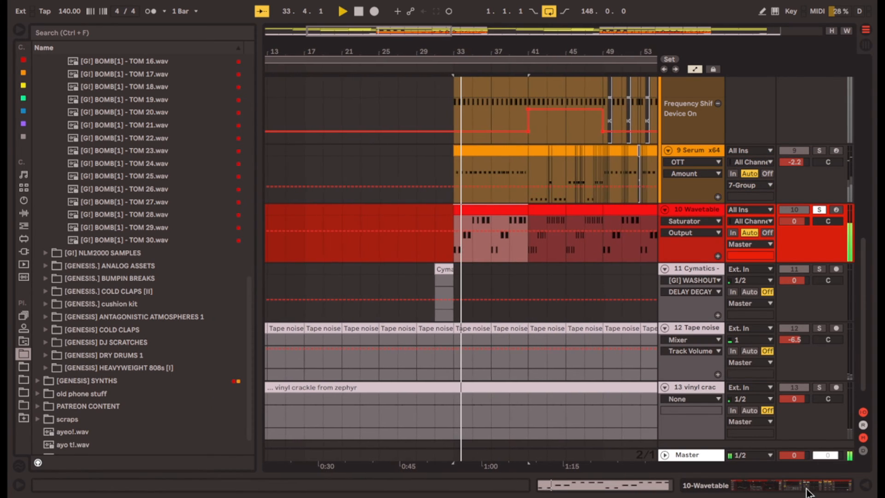
# Show track 10's device chain from the Wavetable device and inspect the note pattern of its clip at bar 33.
pyautogui.click(781, 486)
pyautogui.moveTo(778, 484); pyautogui.dragTo(765, 487)
pyautogui.press('space')
pyautogui.scroll(4, 450, 254)
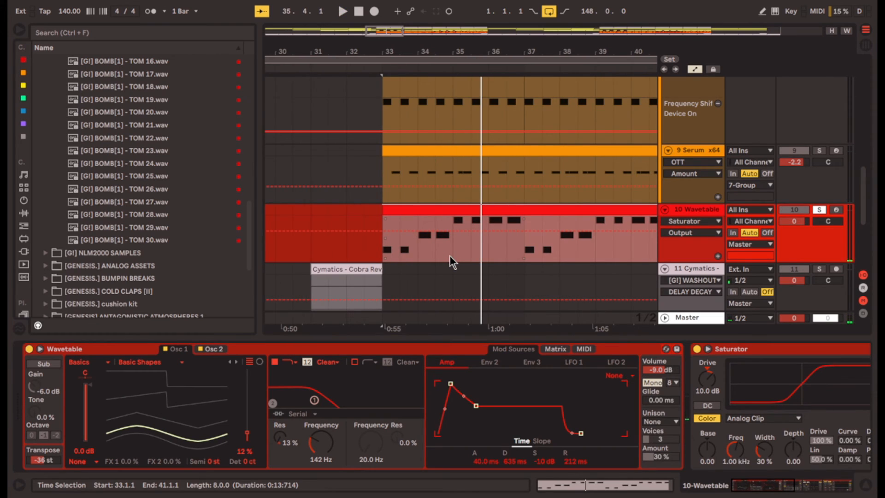
pyautogui.moveTo(390, 251); pyautogui.dragTo(398, 217)
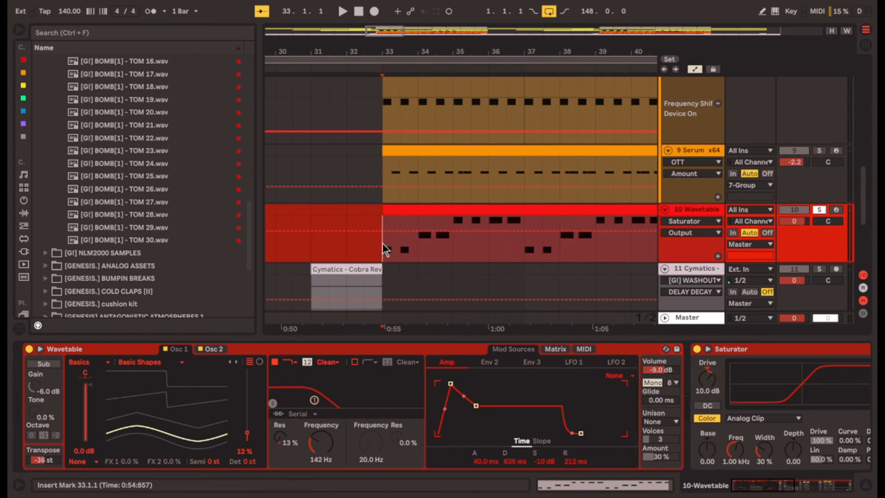
pyautogui.click(452, 210)
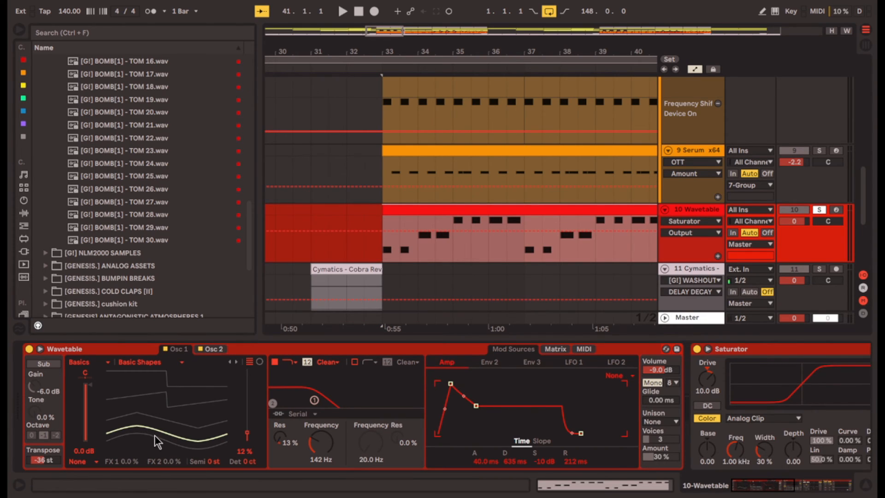
# Compare the two Wavetable oscillators, playing the bass from bar 33 with Osc 2 switched off and back on.
pyautogui.click(209, 350)
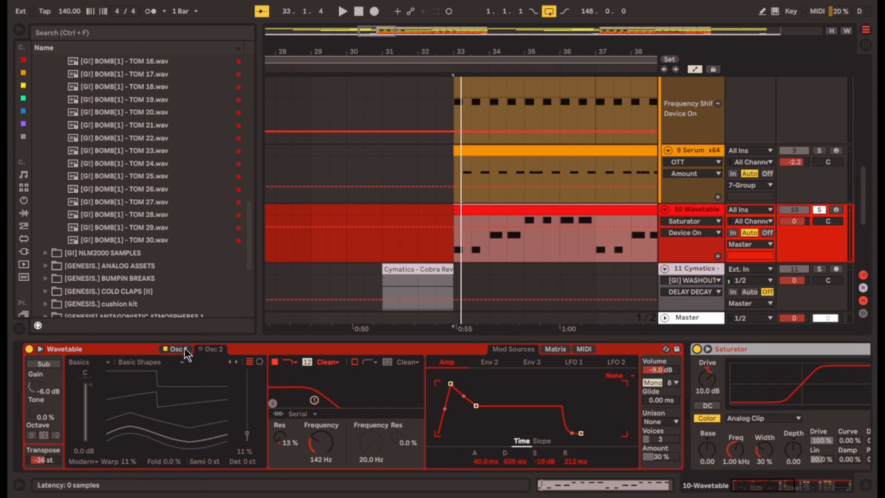
pyautogui.click(184, 349)
pyautogui.click(208, 349)
pyautogui.click(201, 349)
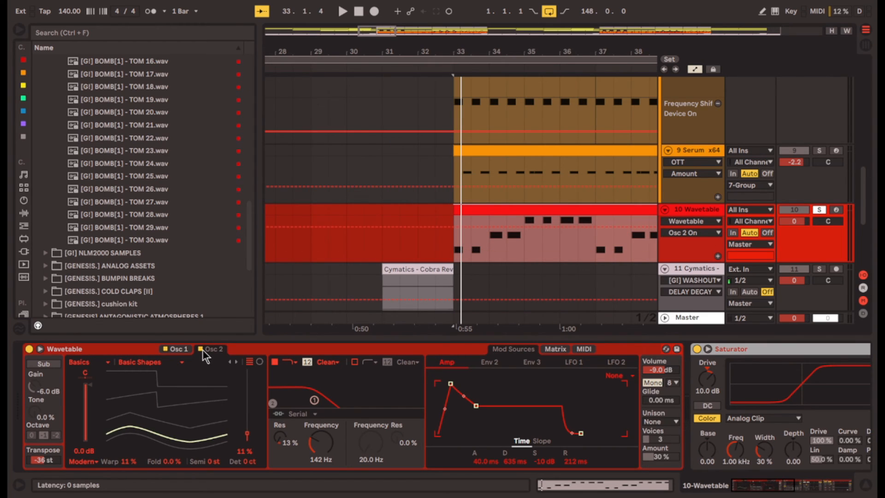
pyautogui.press('space')
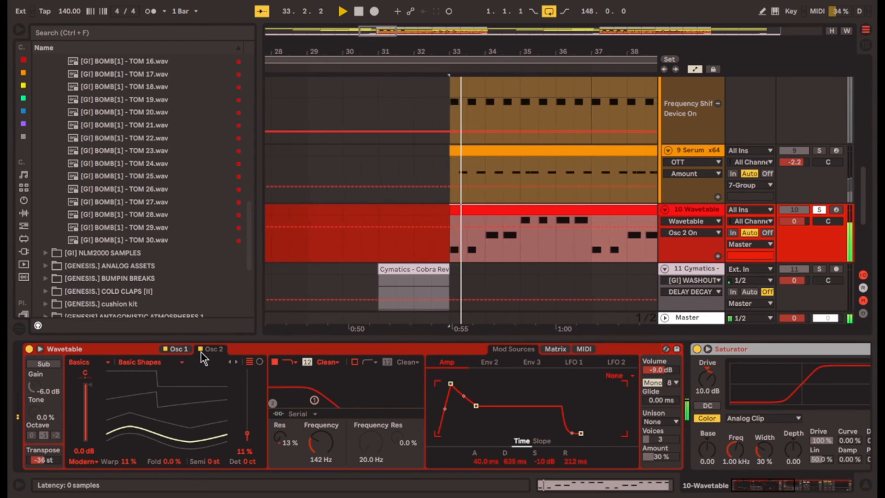
pyautogui.click(200, 350)
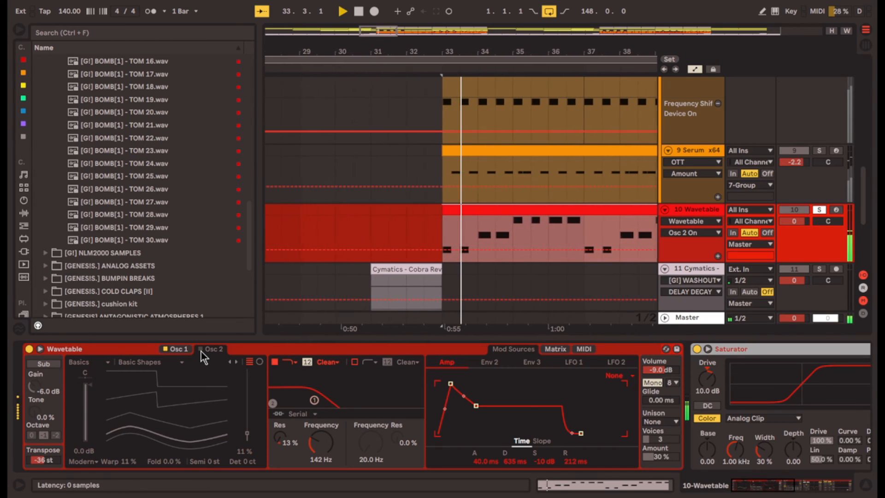
pyautogui.click(200, 349)
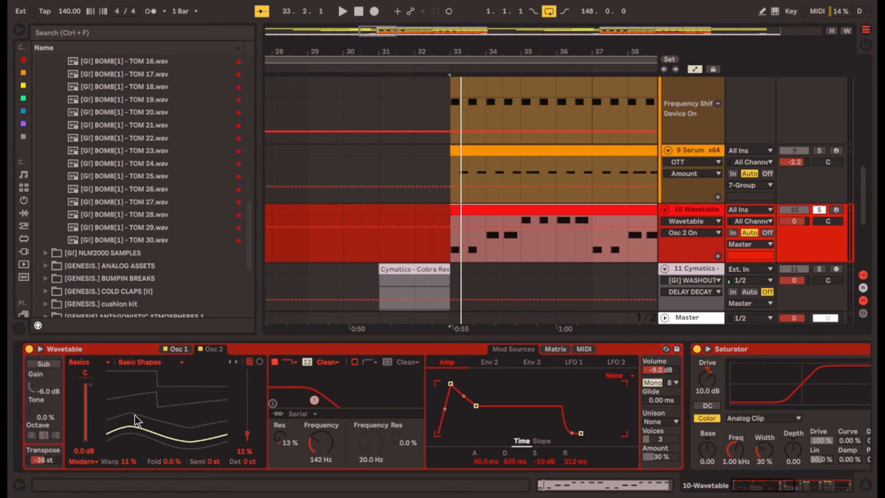
pyautogui.click(203, 349)
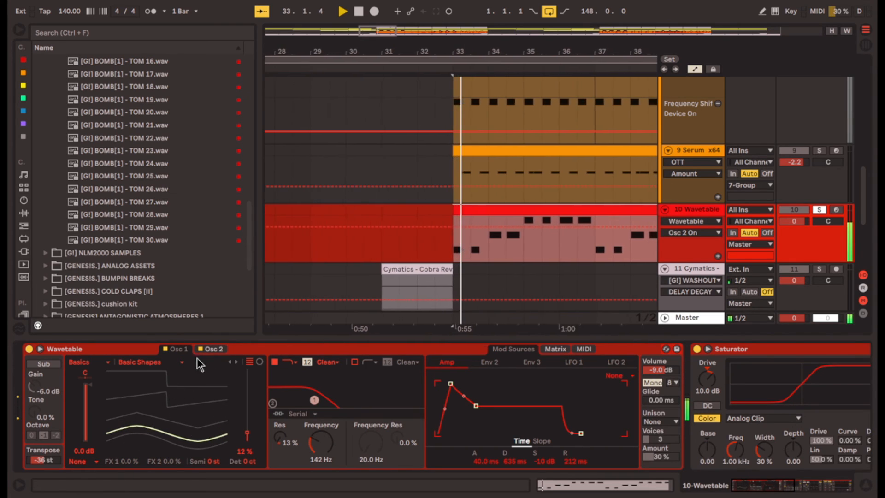
# Compare the bass sound with Wavetable's Filter 1 and the Saturator switched off and back on, playing from bar 33.
pyautogui.click(275, 362)
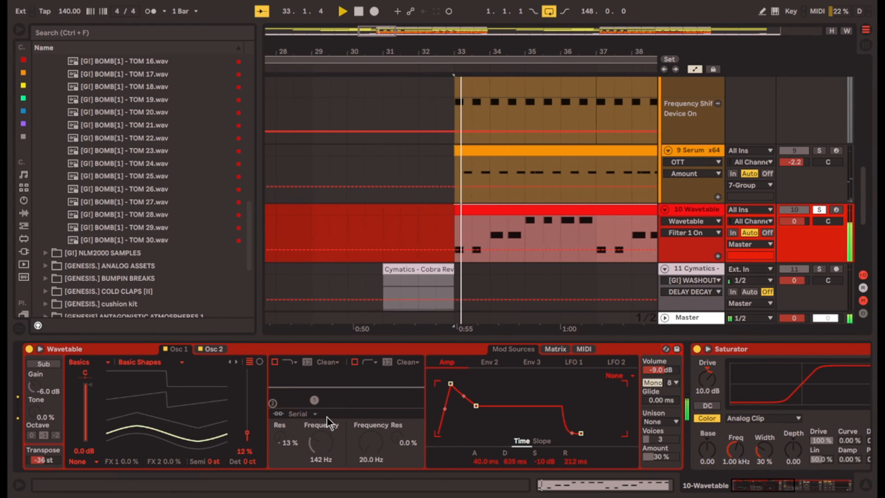
pyautogui.click(214, 352)
pyautogui.click(696, 348)
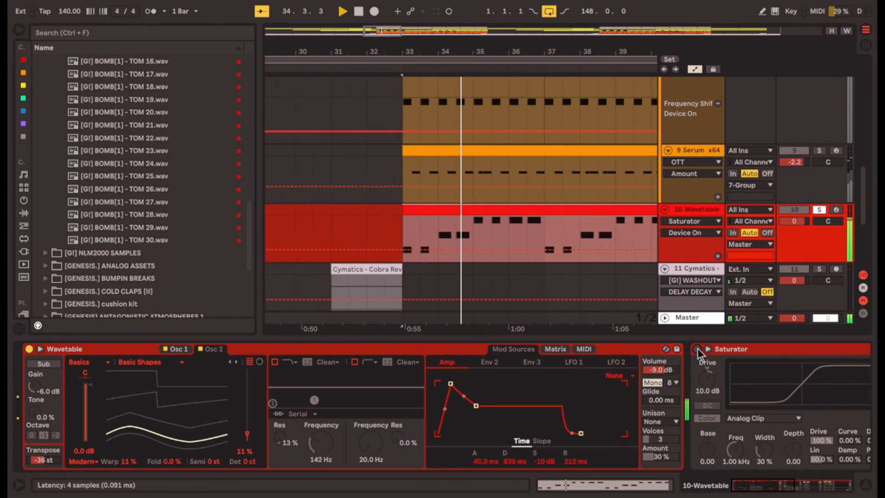
pyautogui.click(697, 349)
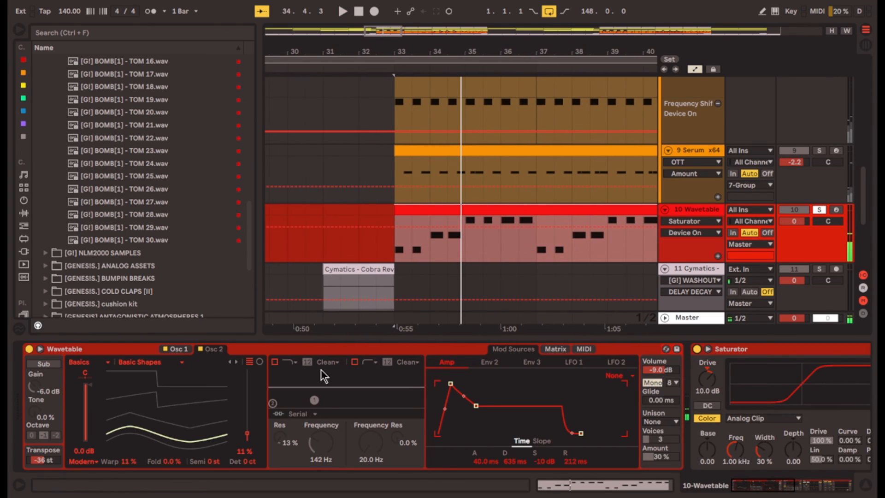
pyautogui.click(275, 363)
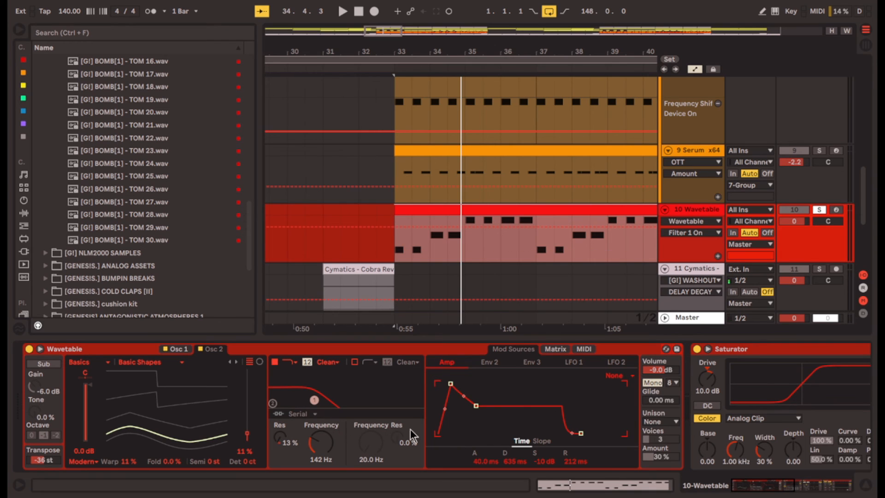
pyautogui.press('space')
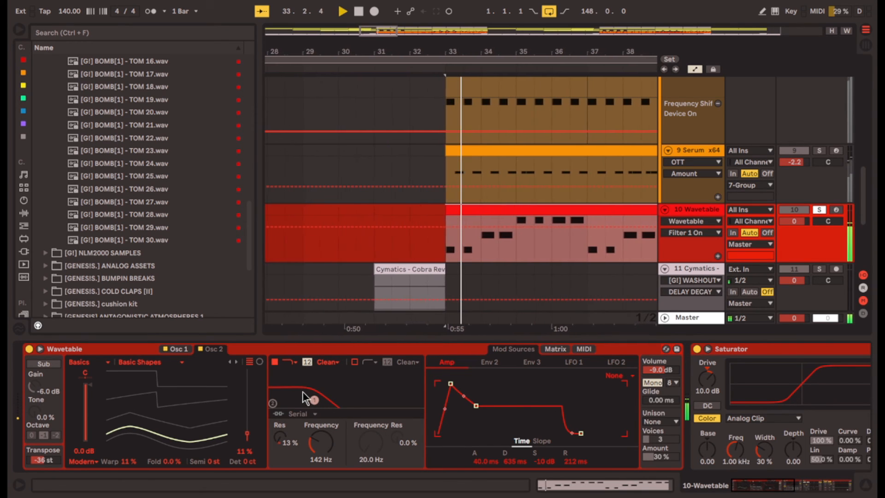
# Examine the Saturator and Delay settings on track 10 while the bass plays from bar 33.
pyautogui.scroll(-8, 397, 408)
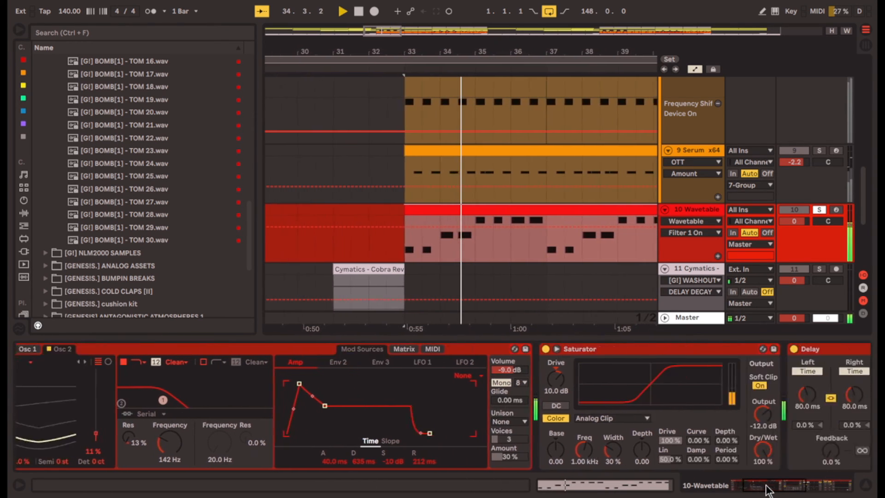
pyautogui.scroll(5, 537, 424)
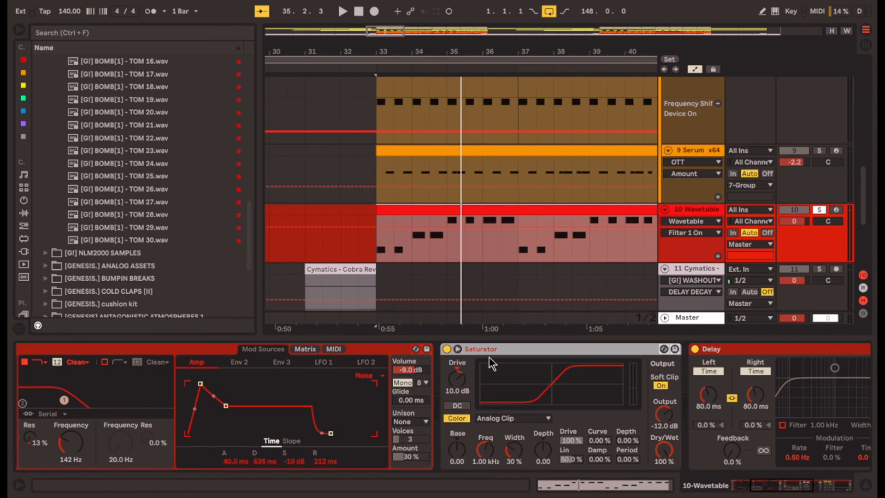
pyautogui.press('space')
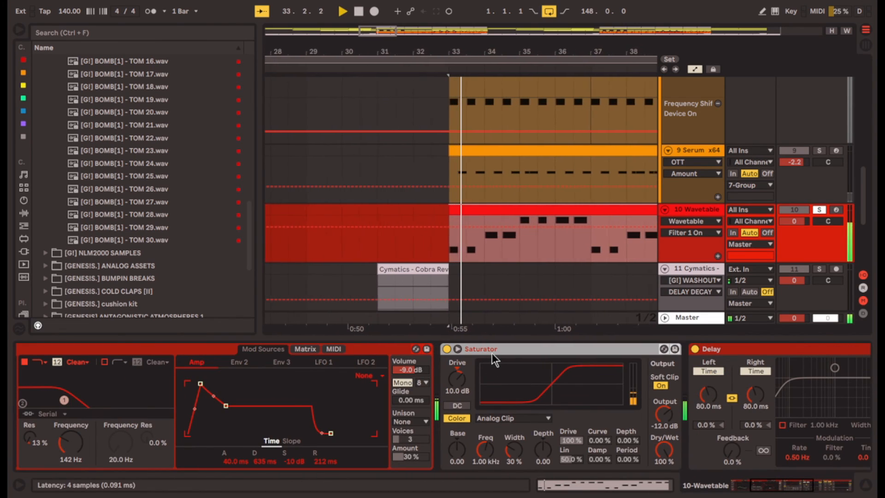
pyautogui.moveTo(792, 484); pyautogui.dragTo(821, 477)
pyautogui.click(377, 344)
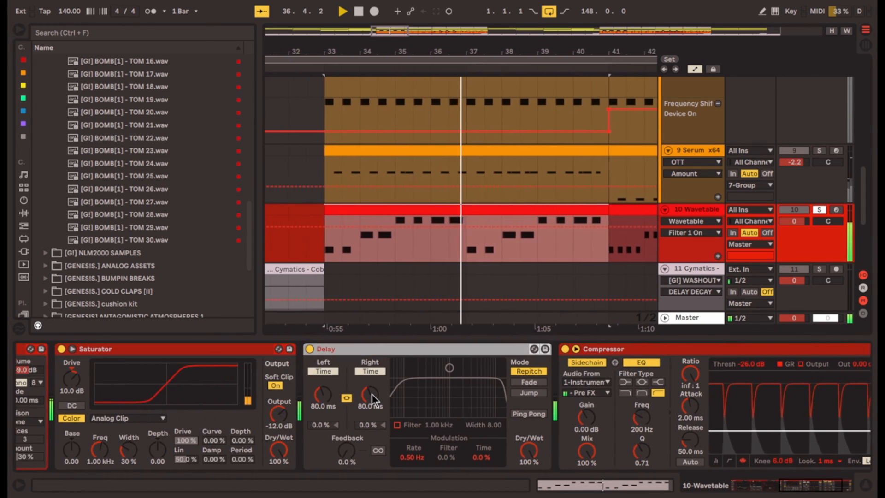
# Examine the sidechained Compressor at the end of track 10's device chain during playback, and stop the playback.
pyautogui.moveTo(823, 488); pyautogui.dragTo(833, 486)
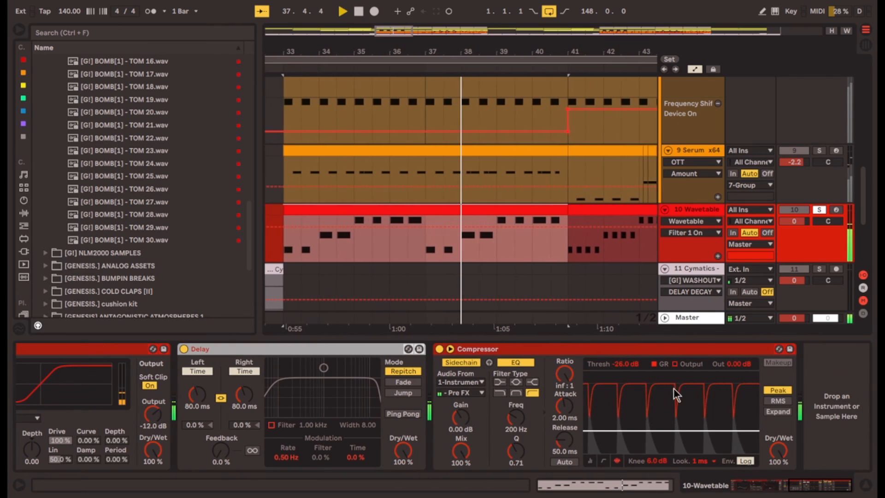
pyautogui.click(654, 350)
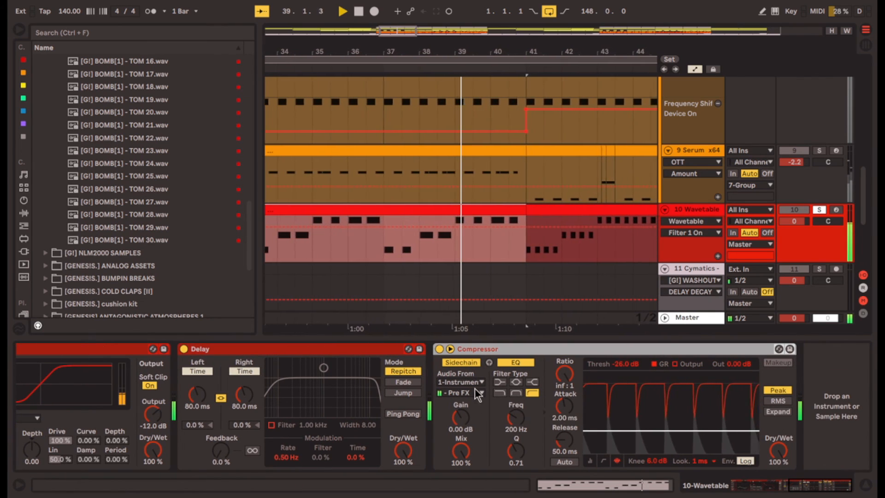
pyautogui.click(489, 363)
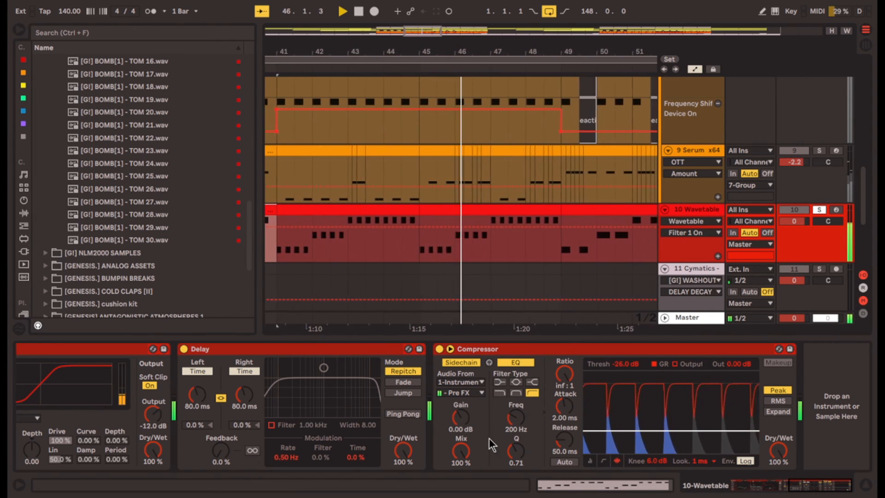
pyautogui.scroll(-3, 551, 249)
pyautogui.press('space')
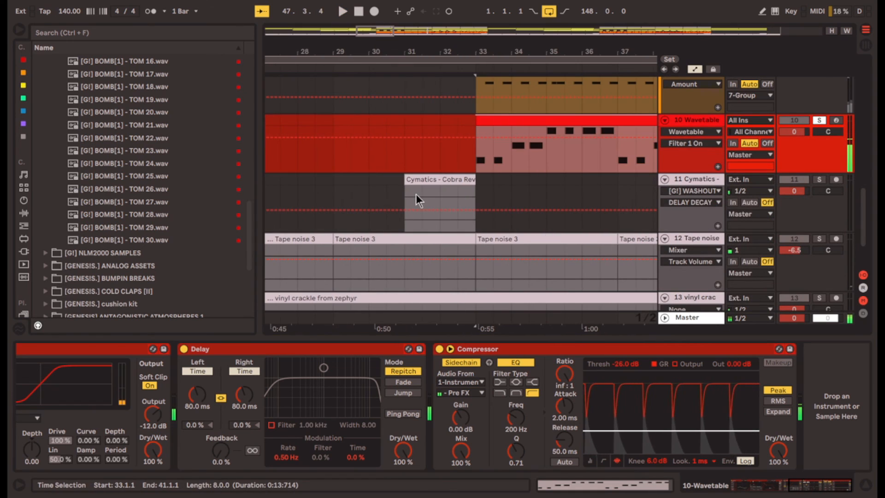
# Solo track 11 and play the Cymatics reverse effect before bar 33, checking its WASHOUT RACK, and return to the full arrangement.
pyautogui.click(393, 194)
pyautogui.press('z')
pyautogui.press('space')
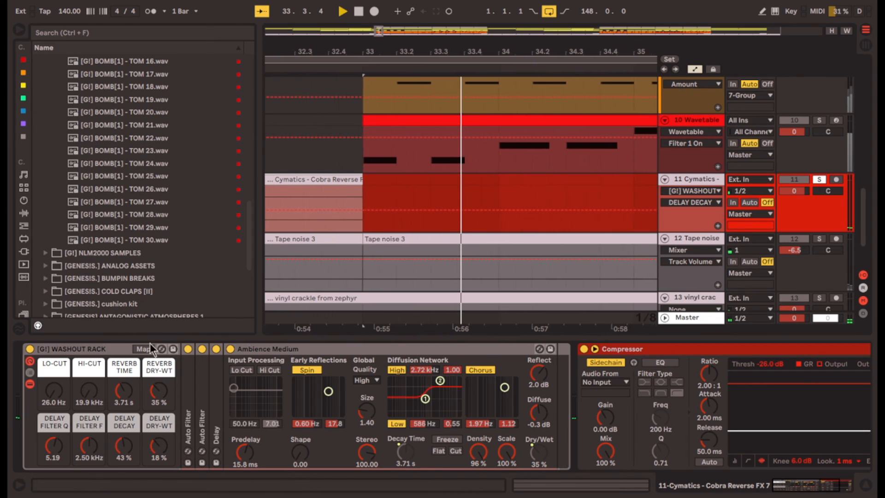
pyautogui.click(100, 351)
pyautogui.scroll(-5, 499, 203)
pyautogui.press('space')
pyautogui.press('x')
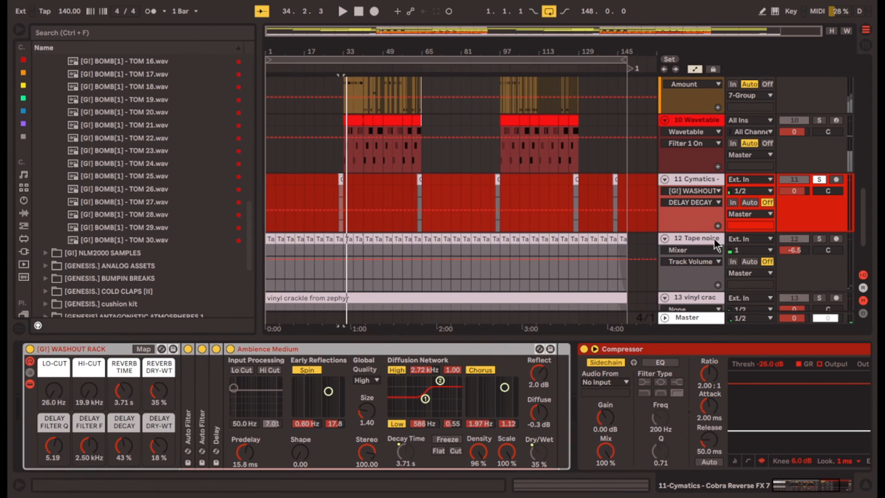
# Solo the Tape noise on track 12 and play it from bar 31 with its effects shown.
pyautogui.click(718, 239)
pyautogui.scroll(-2, 797, 248)
pyautogui.press('s')
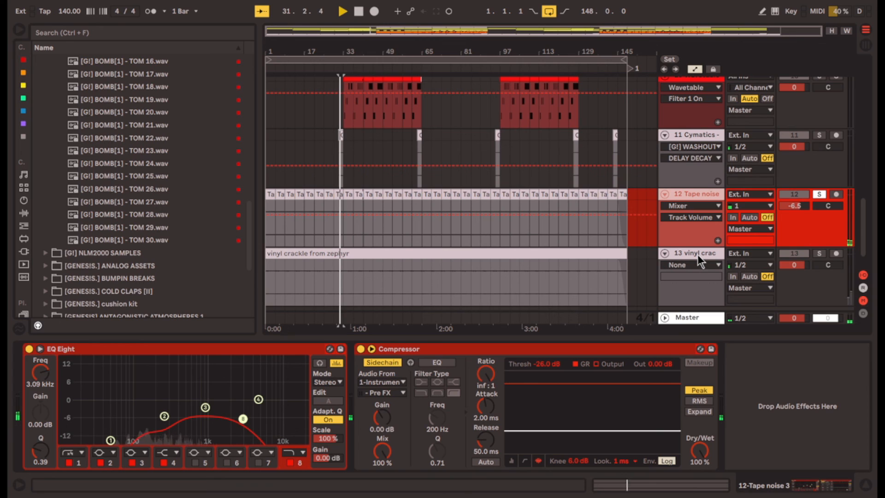
# Solo the vinyl crackle on track 13, play it from bar 31, and stop and unsolo it.
pyautogui.click(697, 254)
pyautogui.press('s')
pyautogui.press('space')
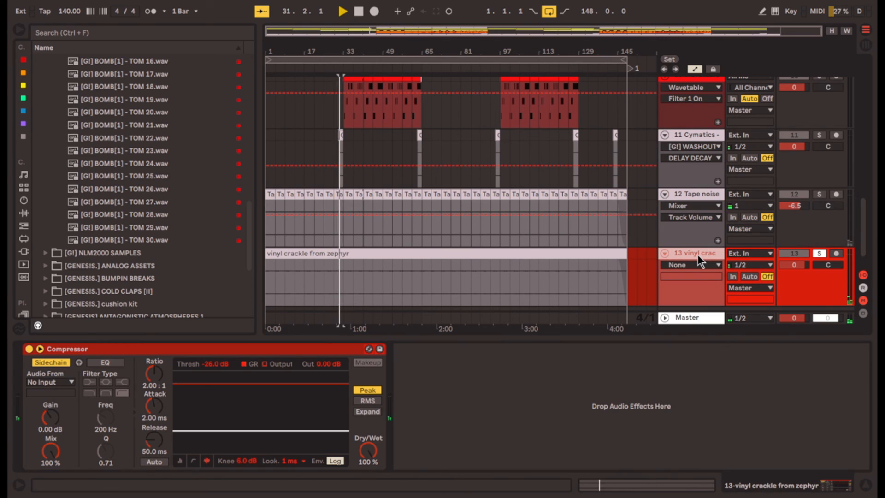
pyautogui.press('space')
pyautogui.press('s')
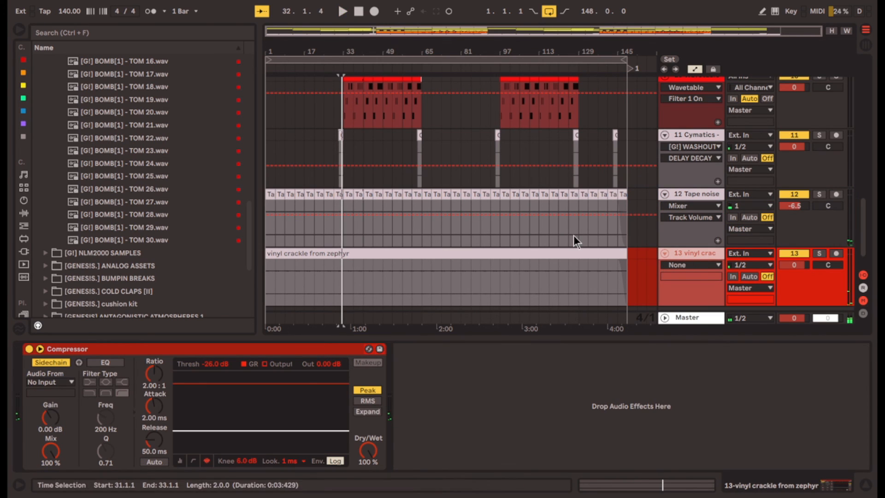
# Hide the device view and look over all the tracks of the arrangement from the first to the last.
pyautogui.scroll(6, 641, 276)
pyautogui.scroll(5, 646, 270)
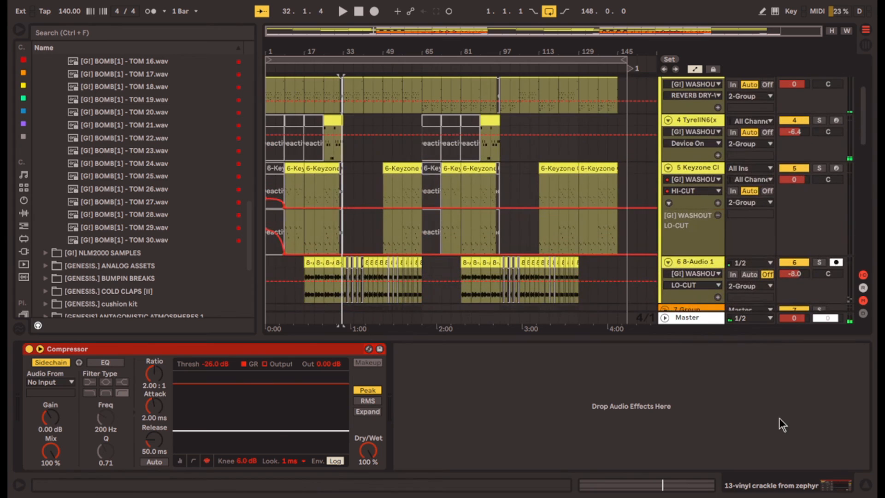
pyautogui.click(867, 485)
pyautogui.scroll(5, 651, 304)
pyautogui.click(695, 146)
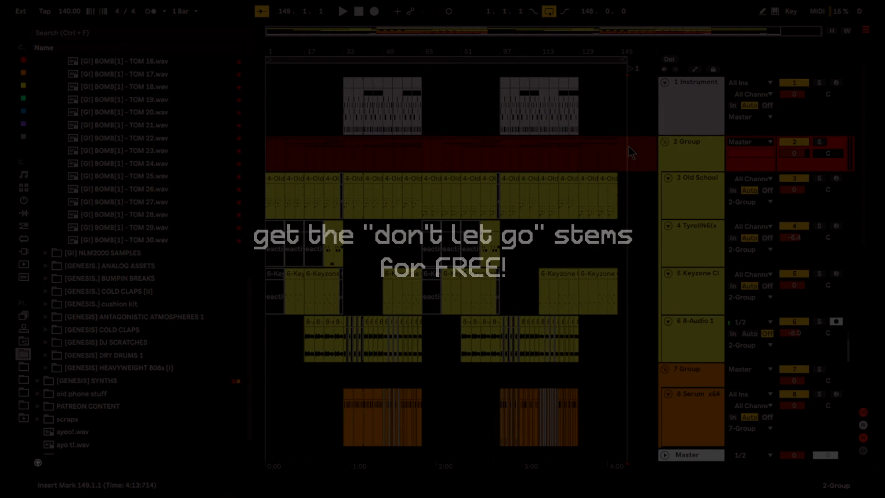
pyautogui.scroll(-10, 618, 144)
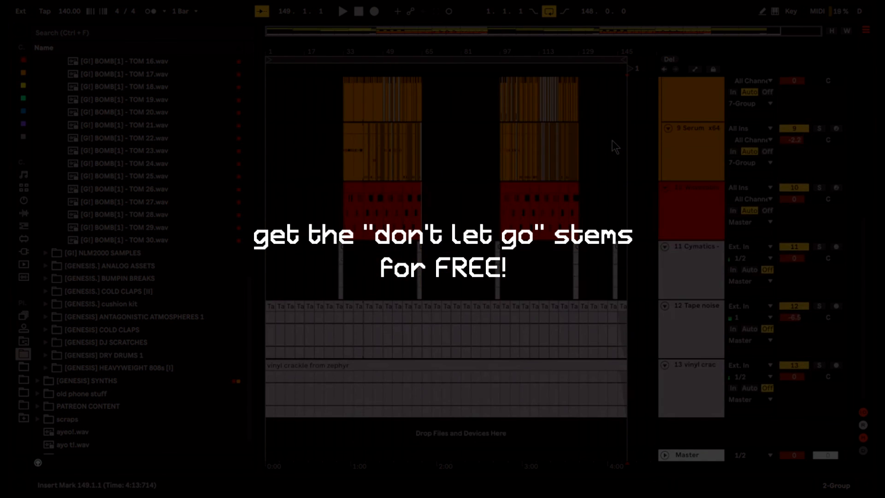